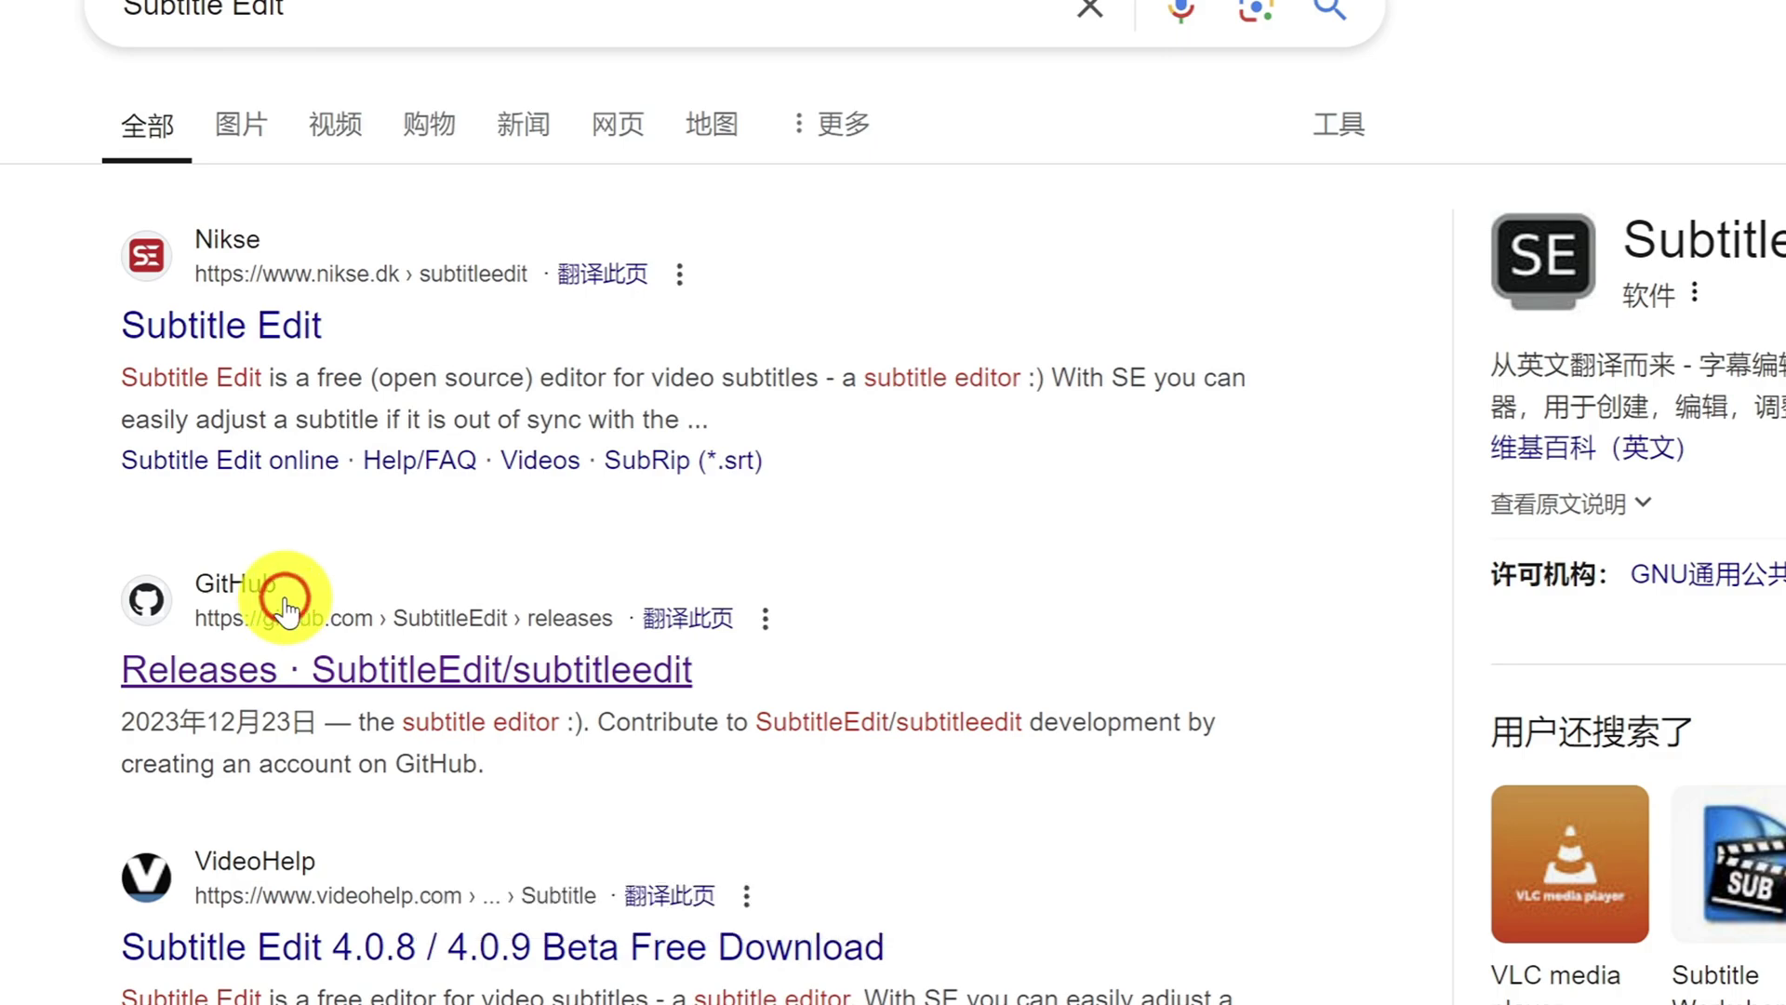
# Open the SubtitleEdit releases page on GitHub from the search results and go to the latest Subtitle Edit 4.0.8 release
pyautogui.click(281, 603)
pyautogui.scroll(-6, 1156, 819)
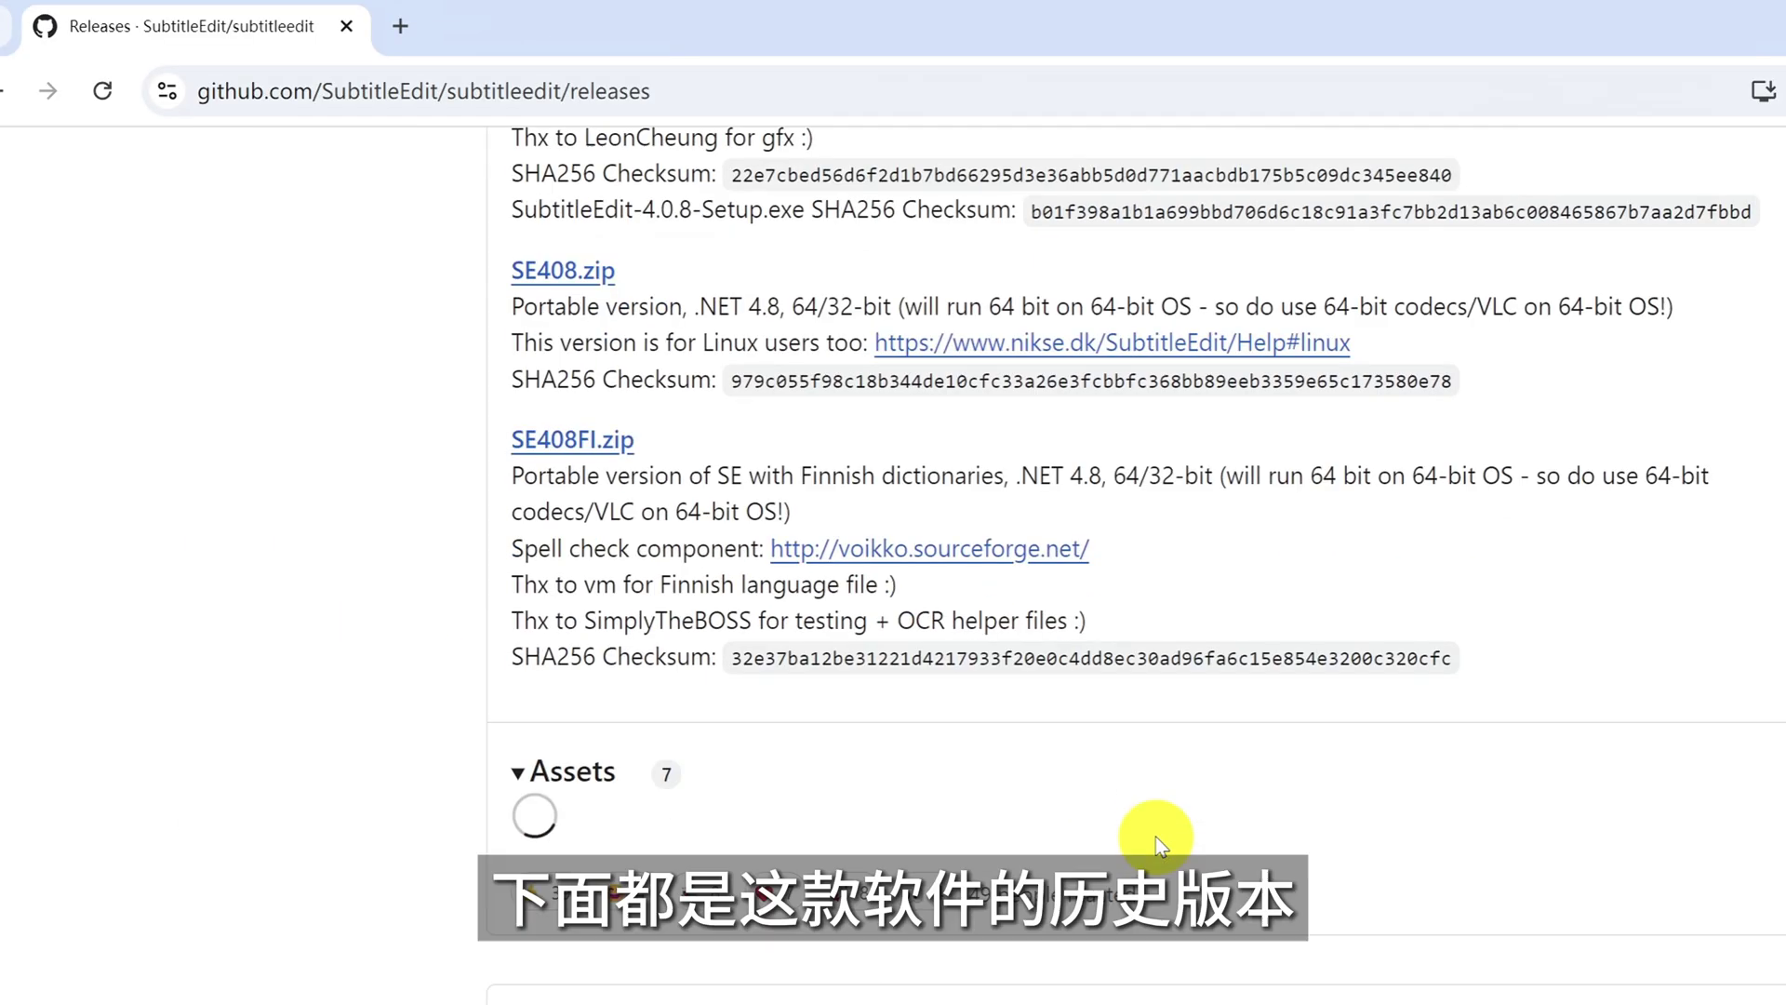
pyautogui.scroll(-20, 1156, 842)
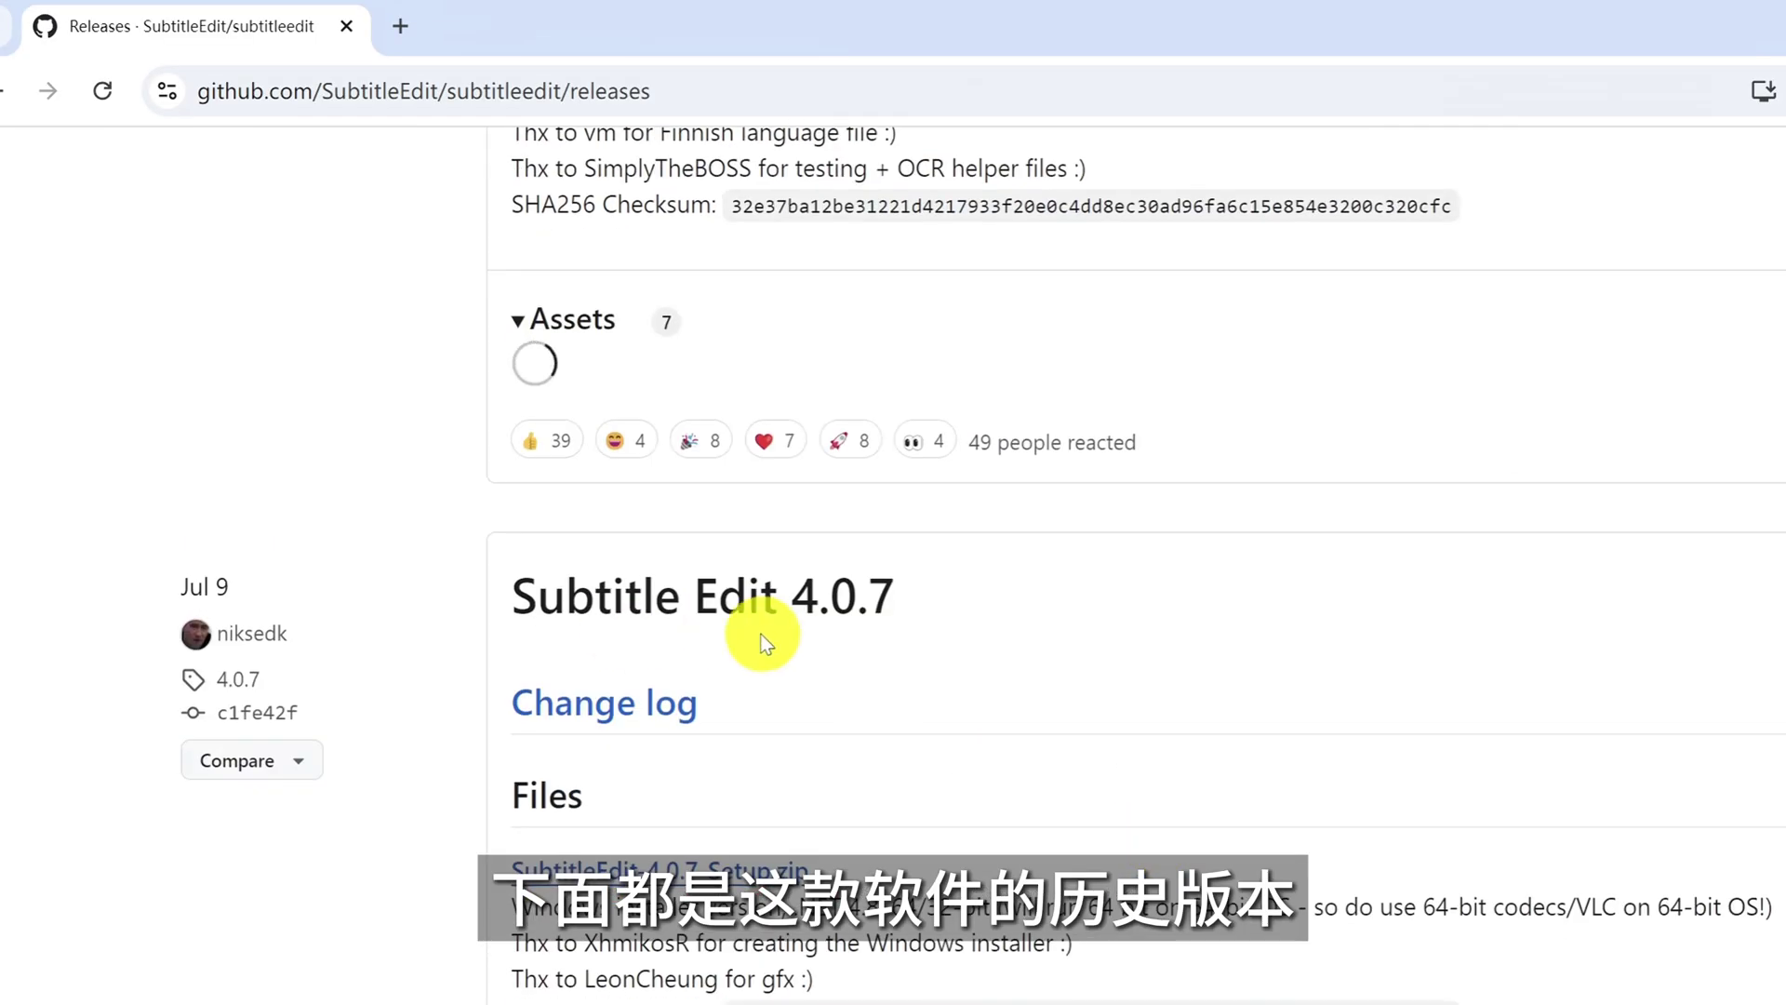
pyautogui.scroll(20, 1070, 836)
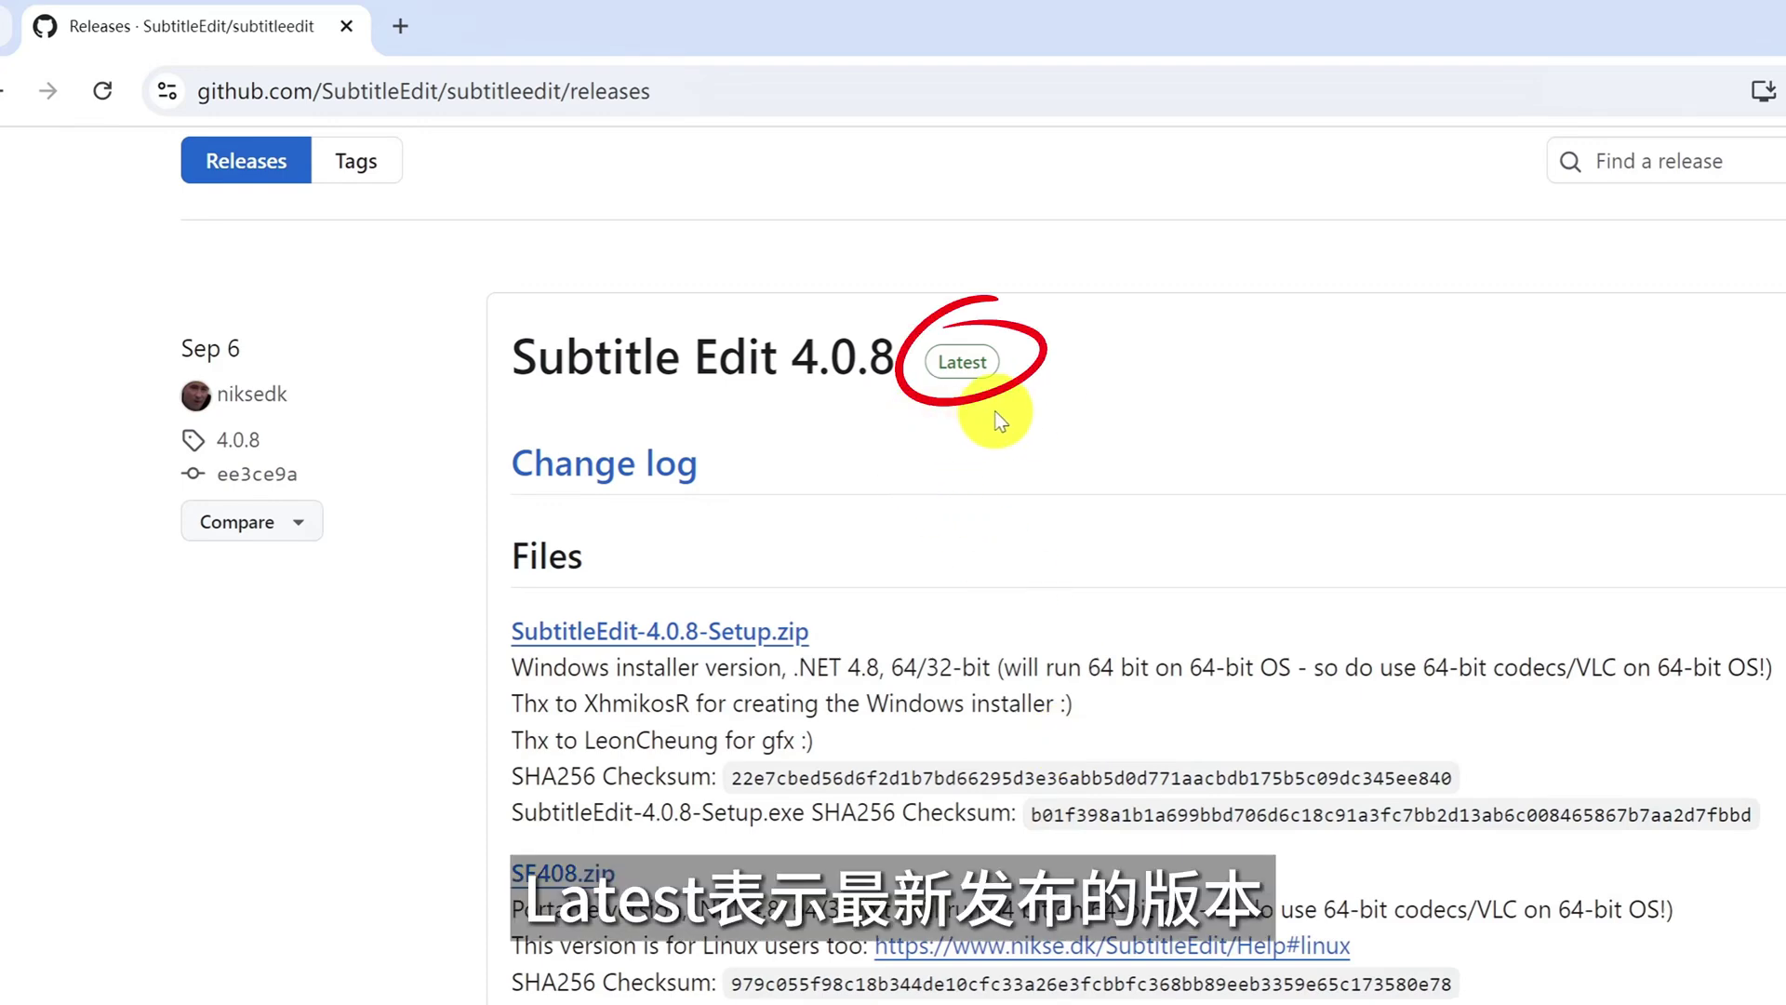
pyautogui.click(733, 372)
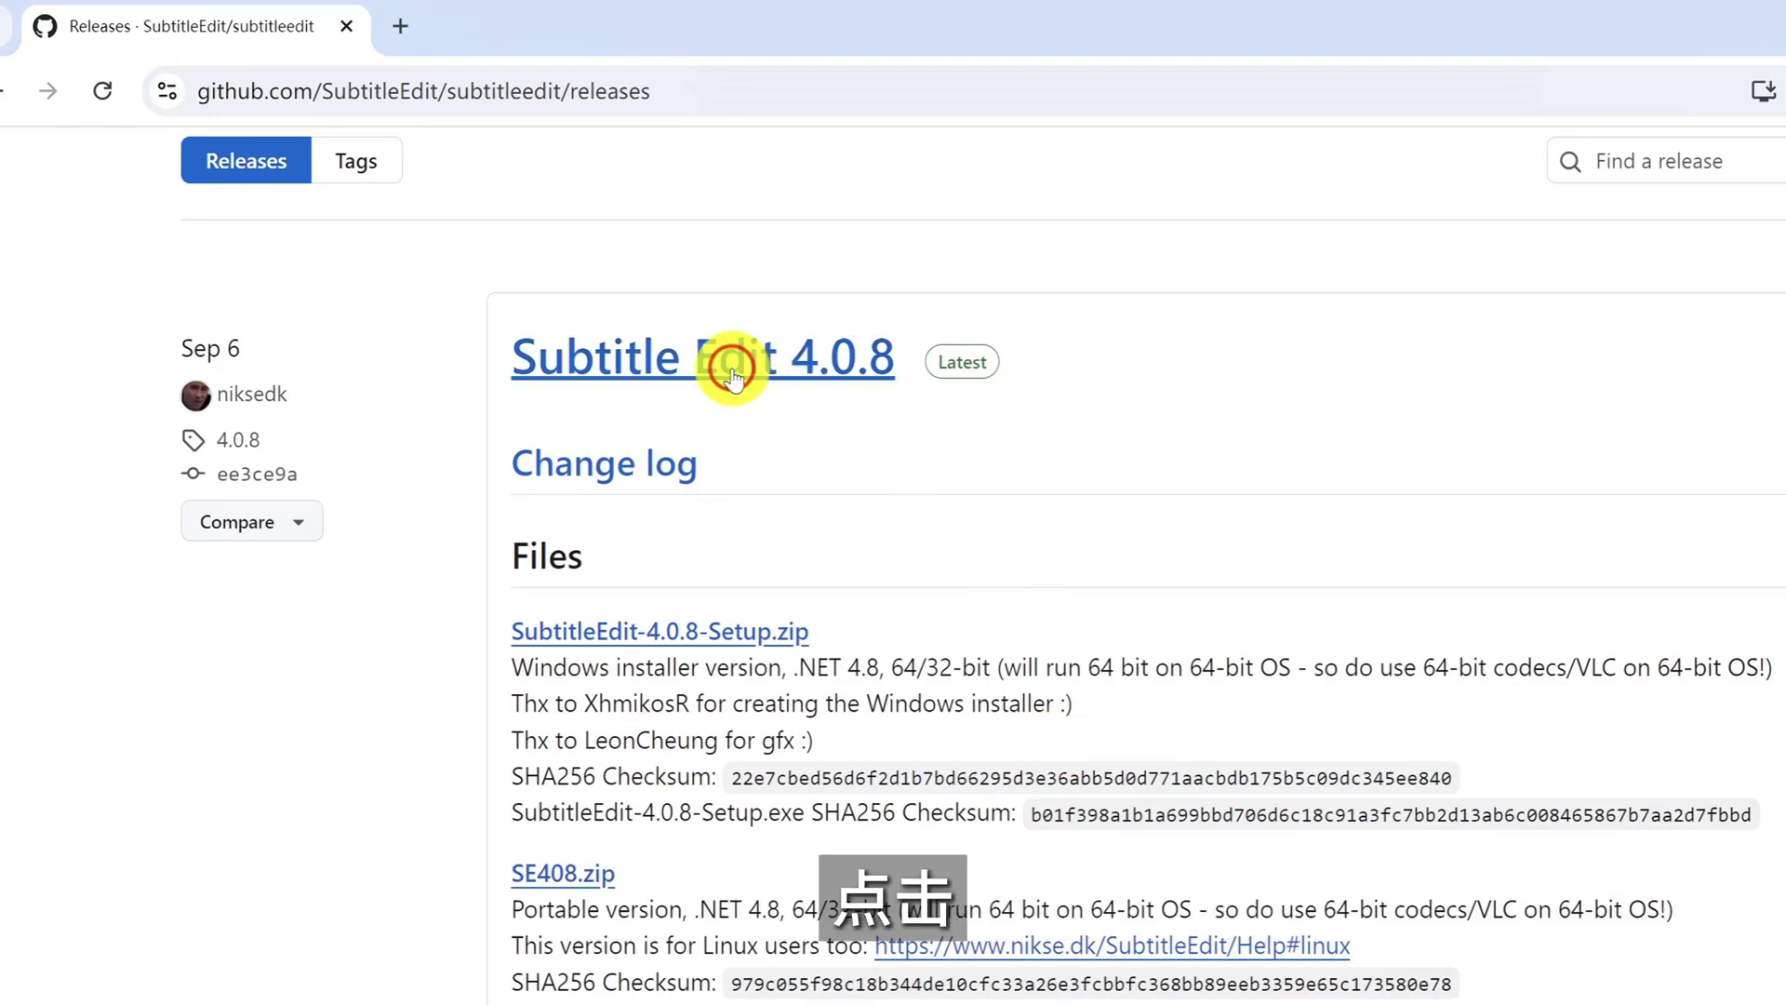
# Download SubtitleEdit-4.0.8-Setup.exe from the release assets, show it in its download folder and close the browser
pyautogui.scroll(-10, 1045, 818)
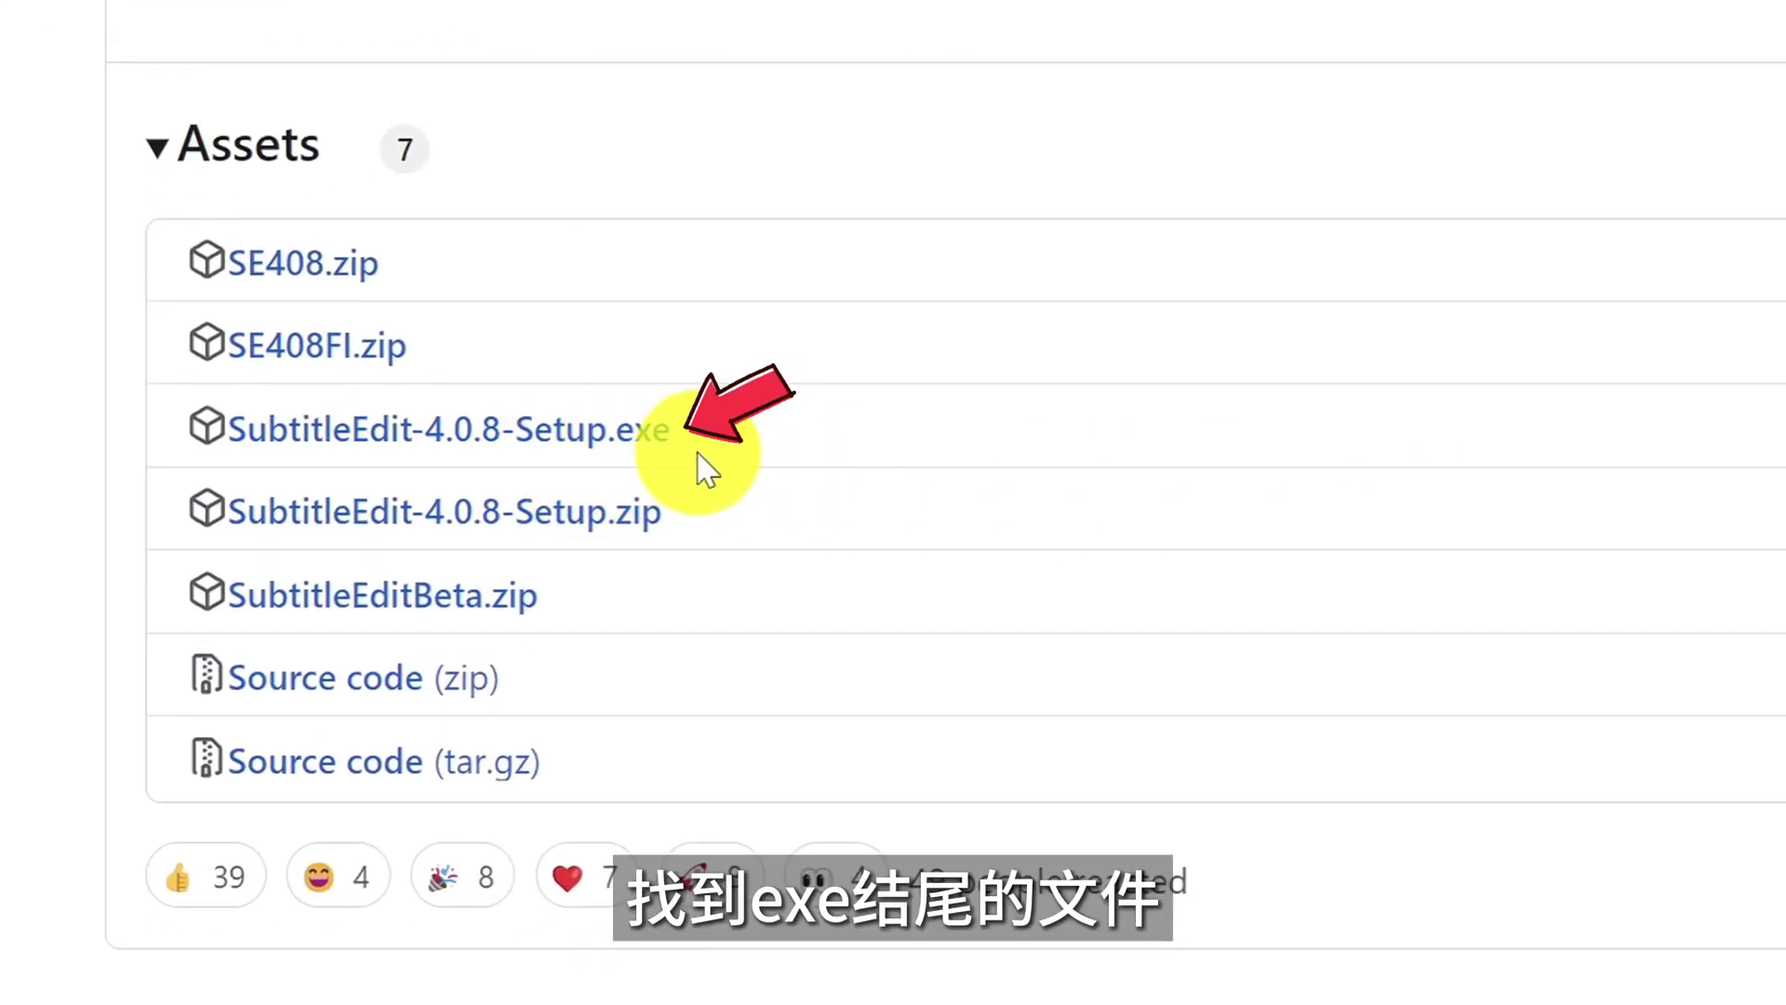
pyautogui.click(447, 434)
pyautogui.click(1672, 78)
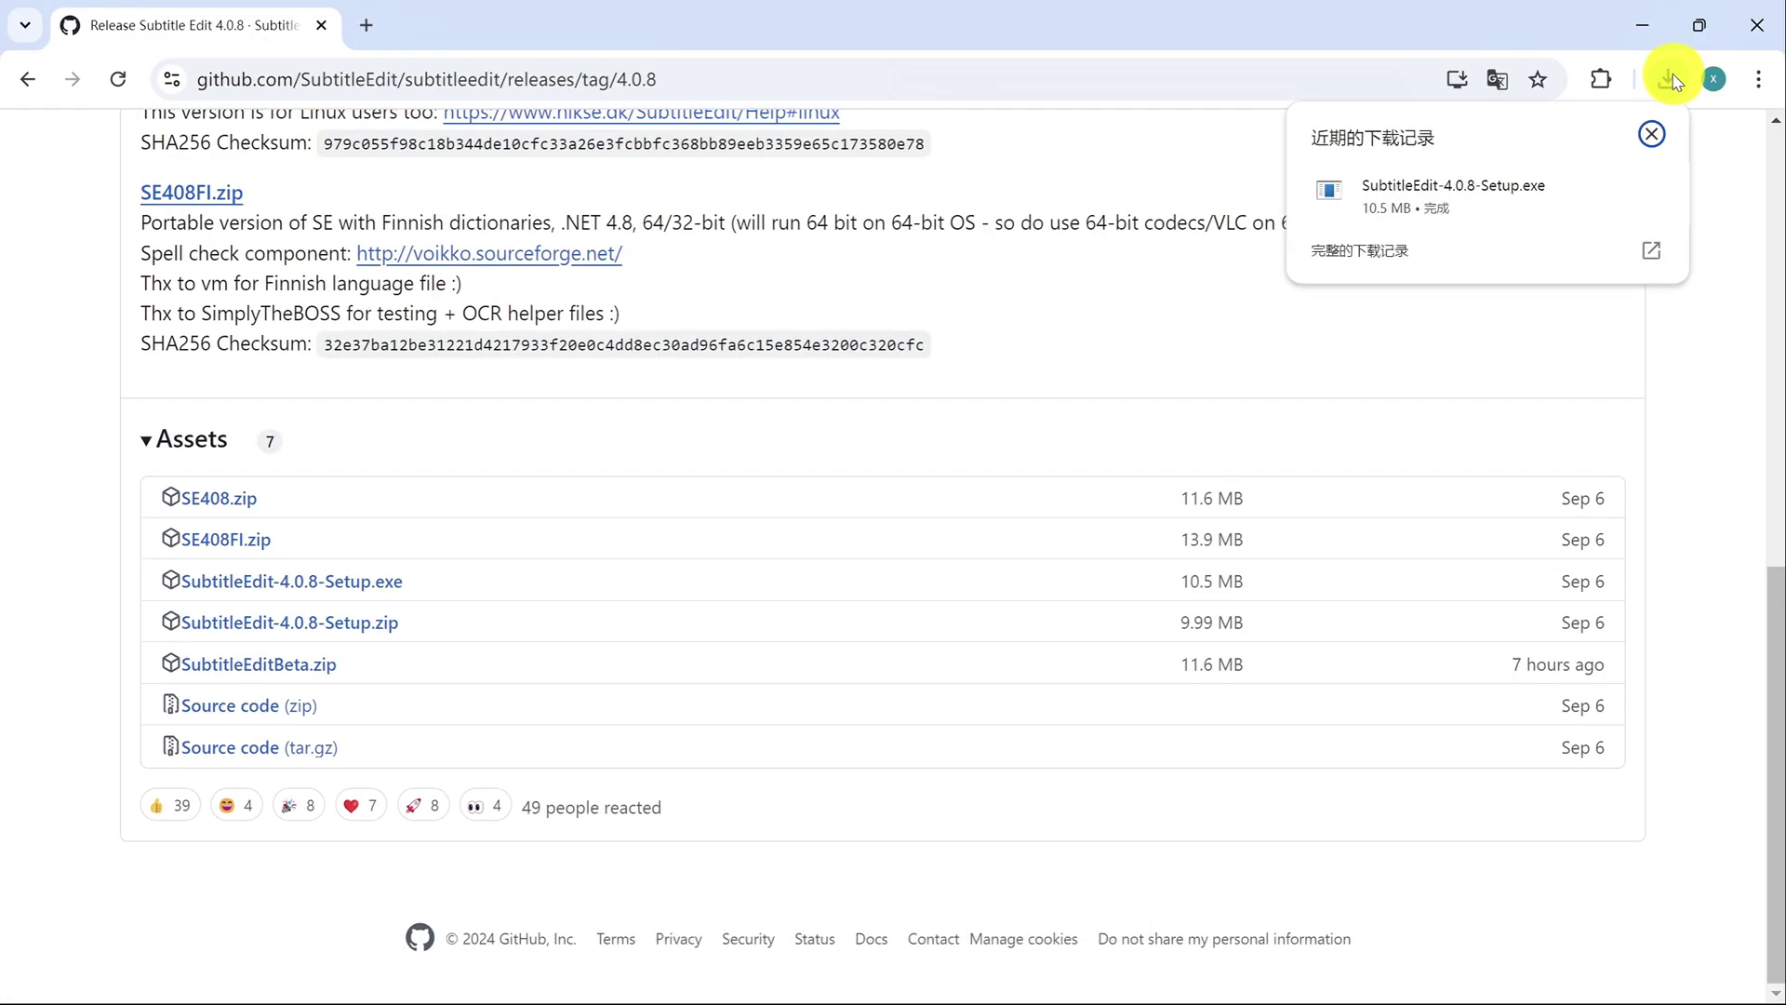
pyautogui.click(1604, 189)
pyautogui.click(1763, 33)
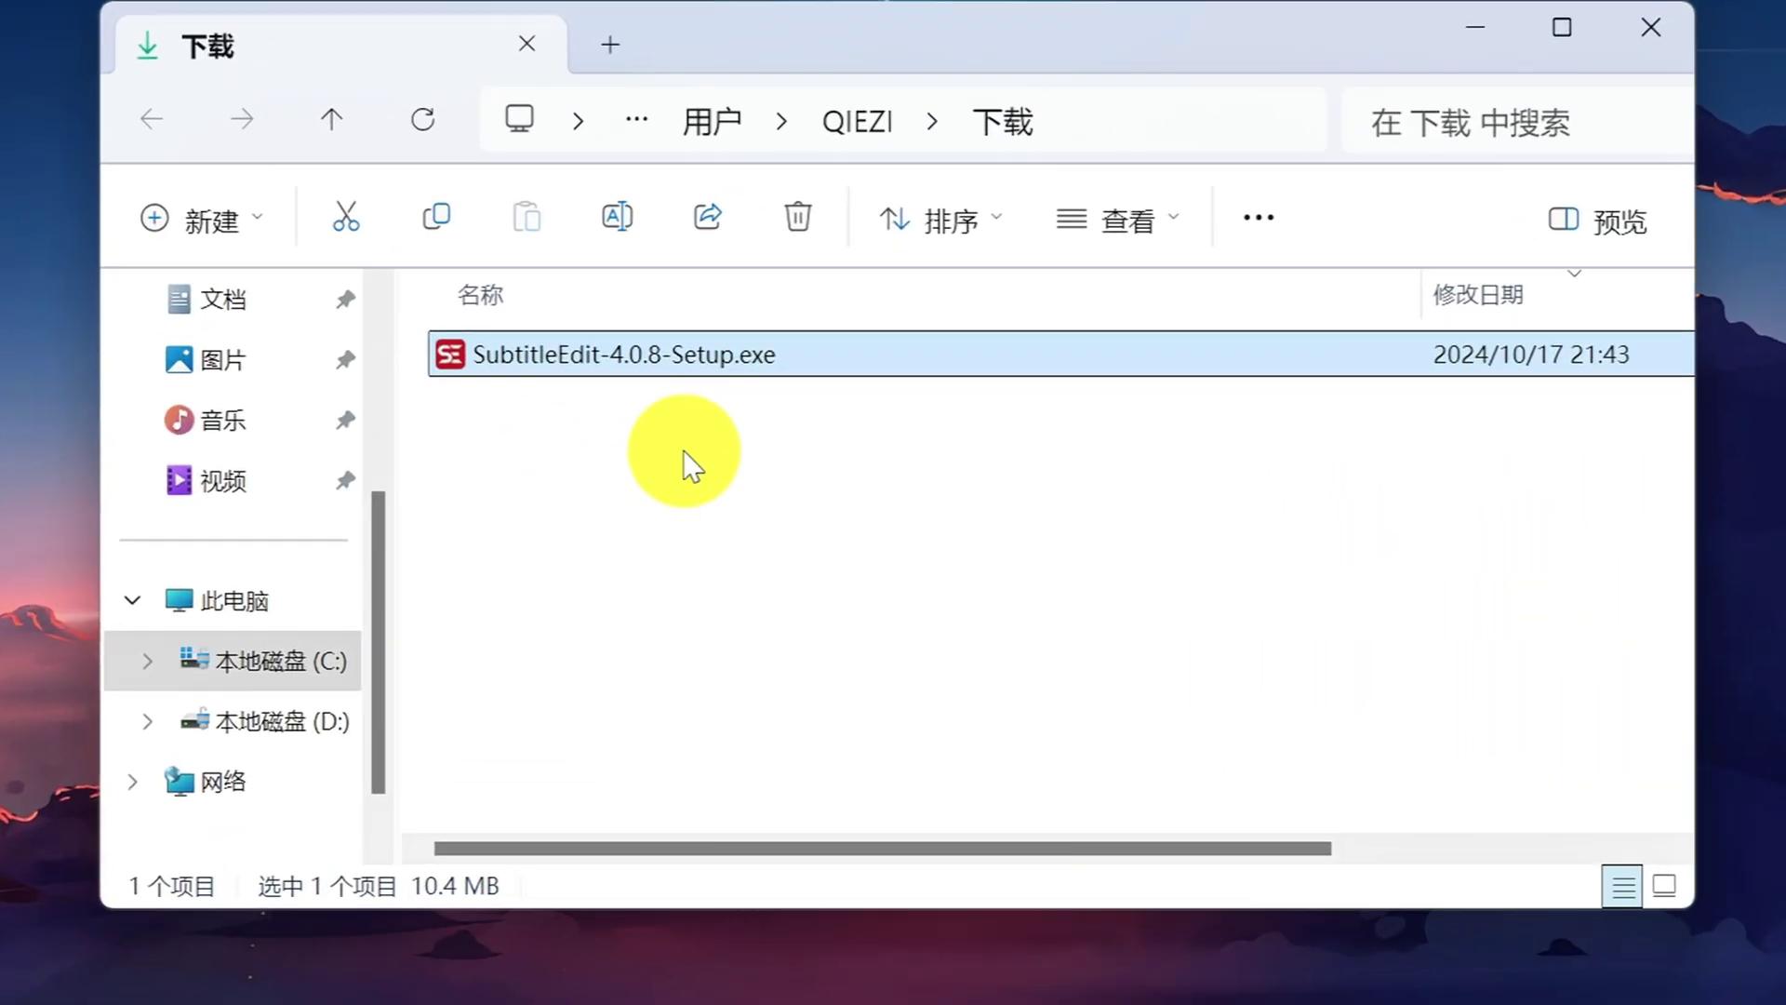
# Run SubtitleEdit-4.0.8-Setup.exe, close the download folder and confirm 简体中文 as the installation language
pyautogui.doubleClick(616, 362)
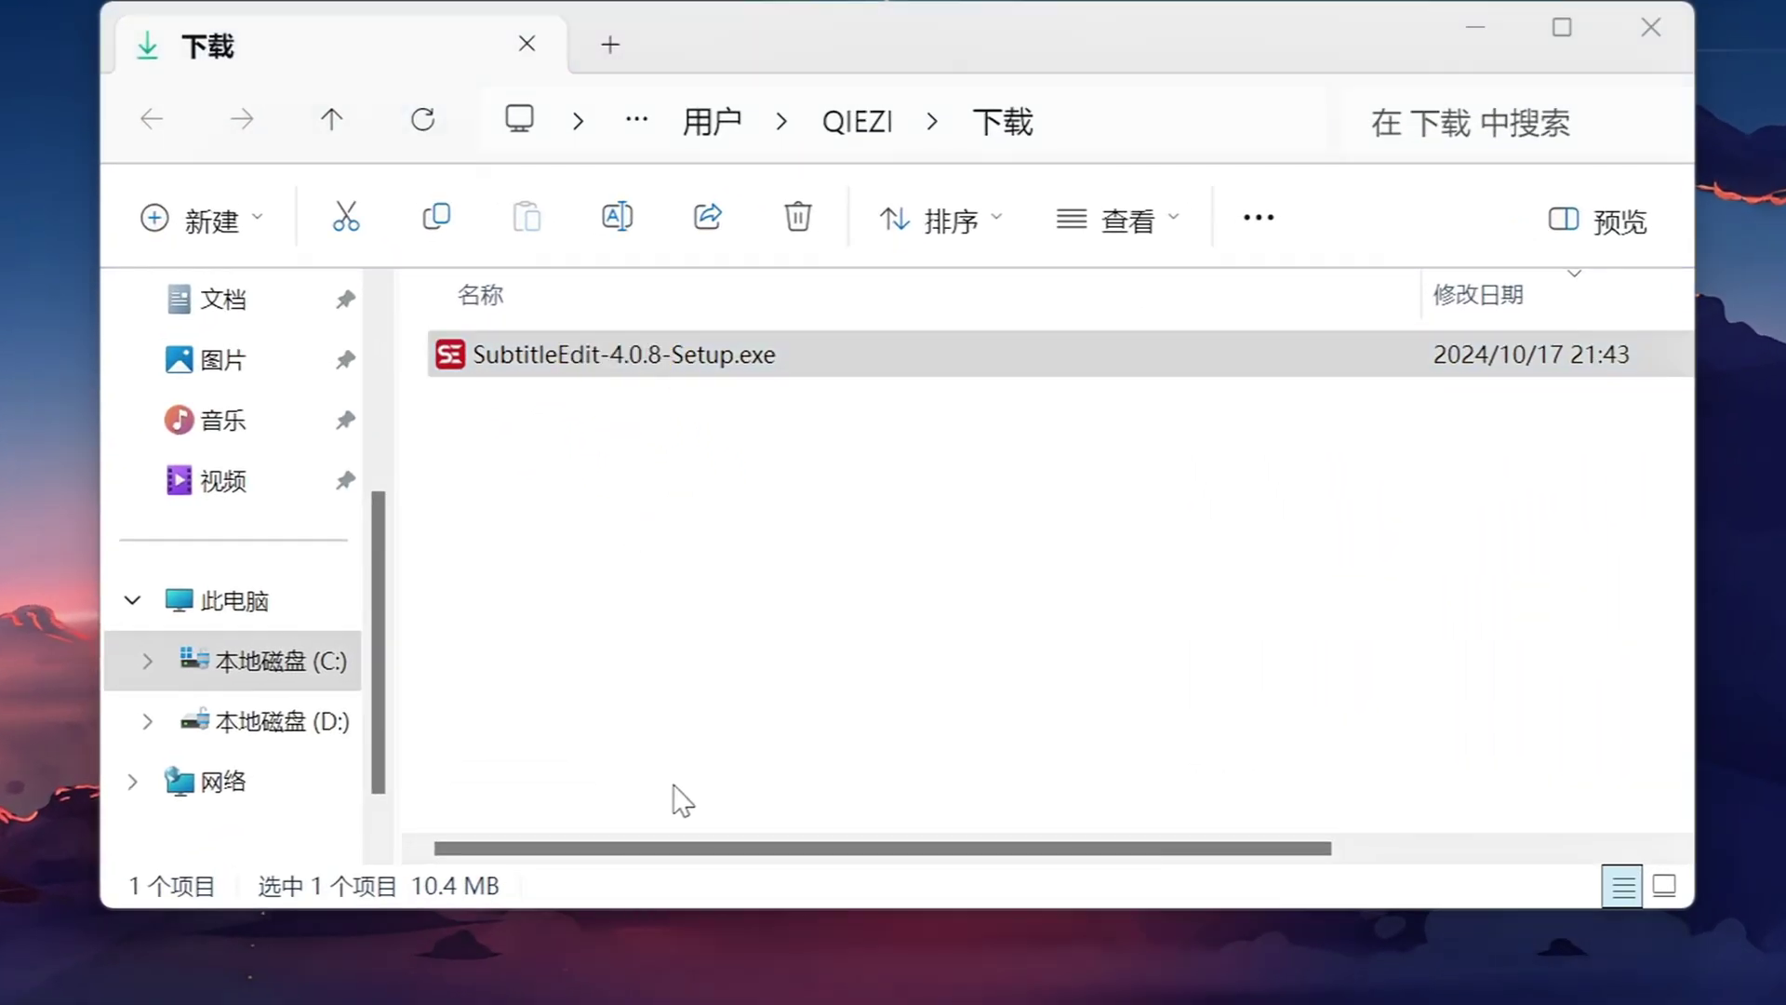
pyautogui.click(1632, 34)
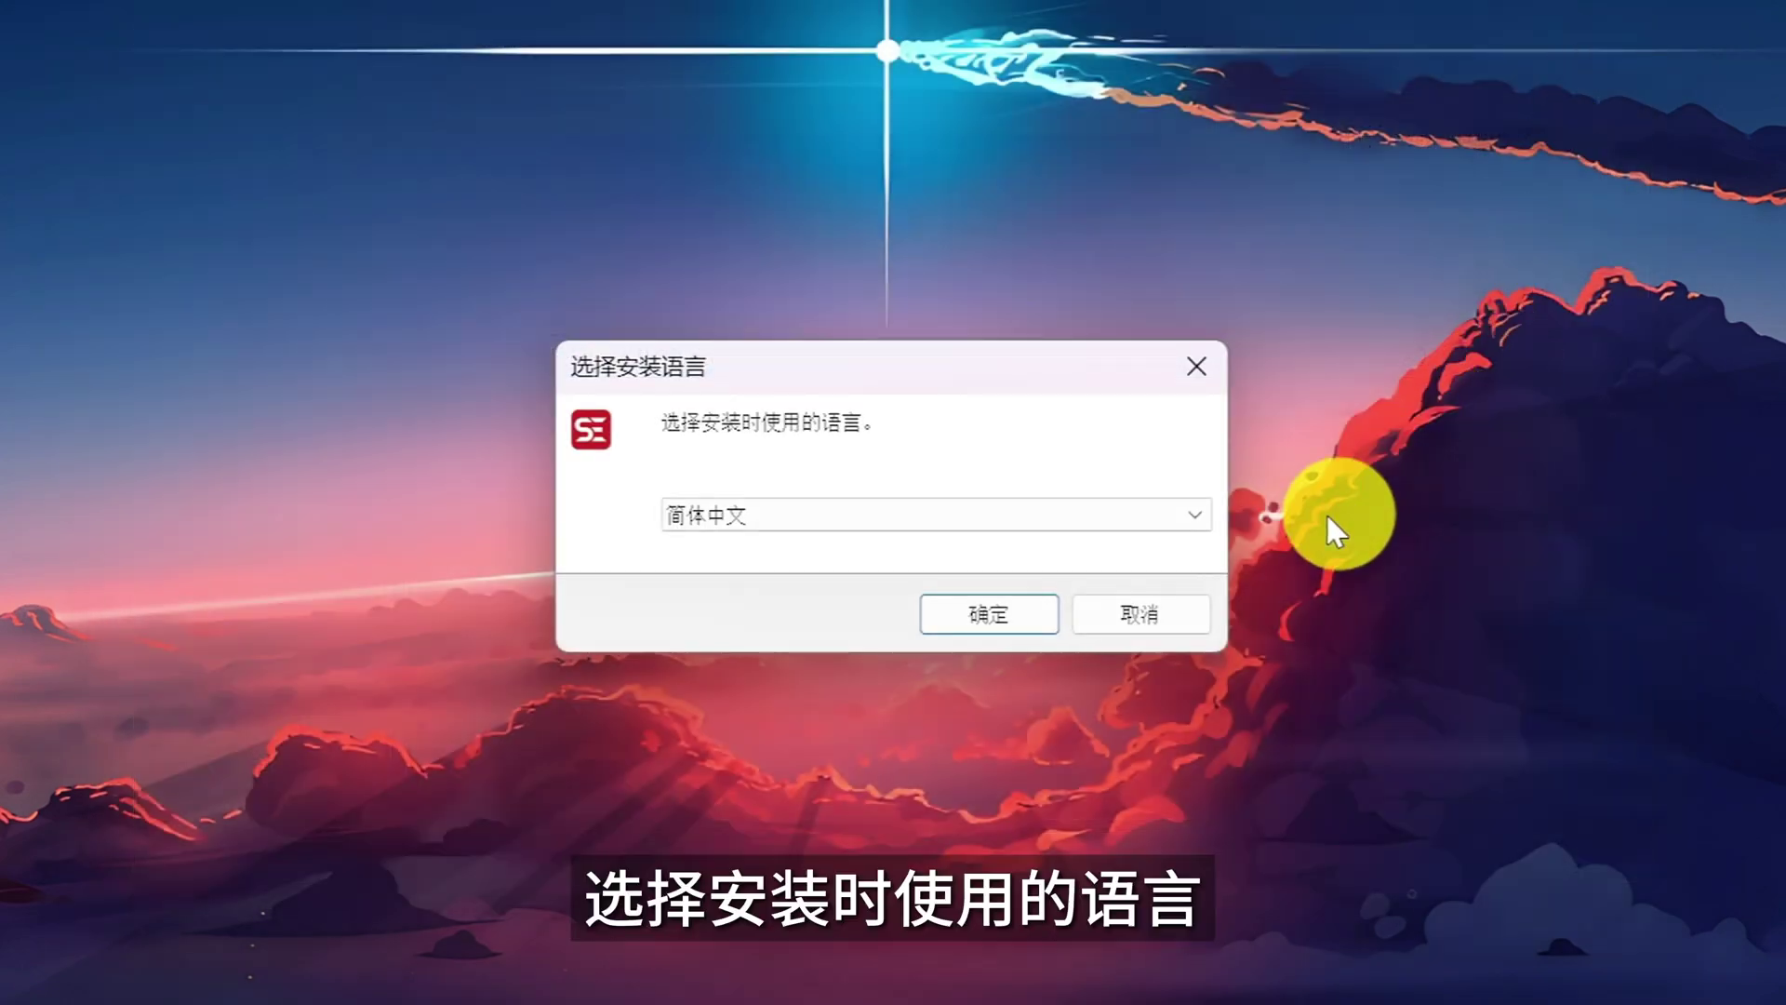
pyautogui.click(1194, 515)
pyautogui.click(1193, 516)
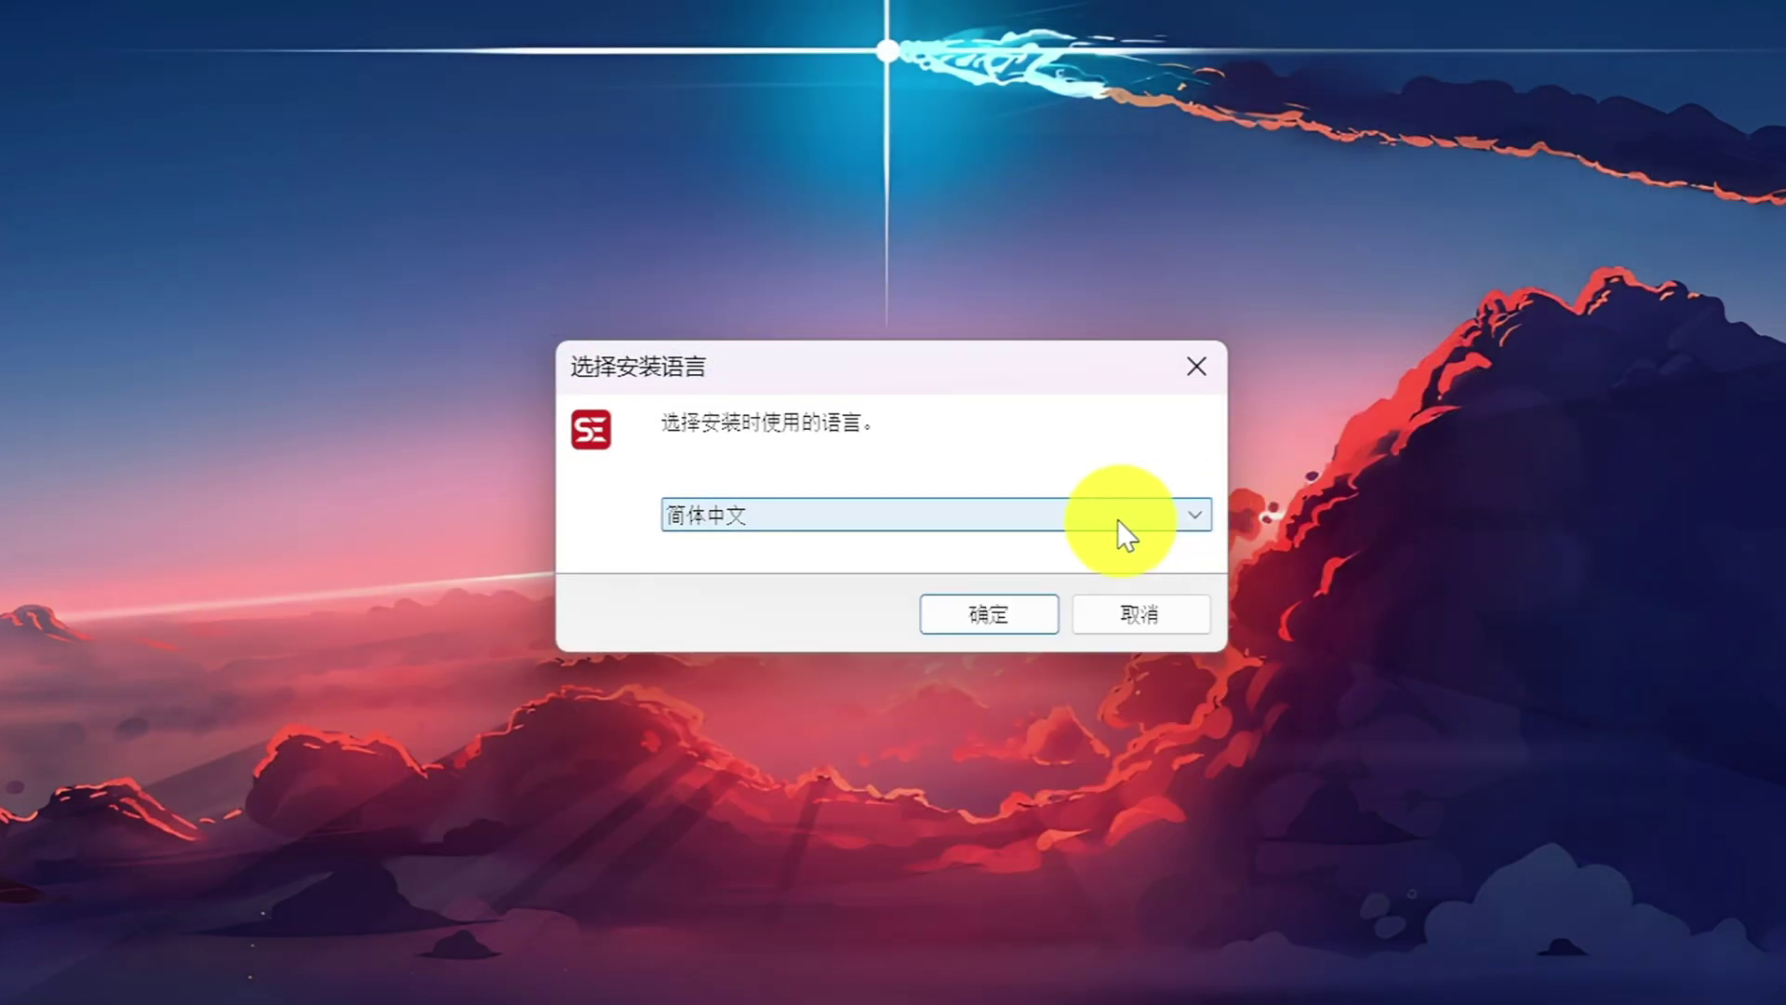
pyautogui.click(988, 611)
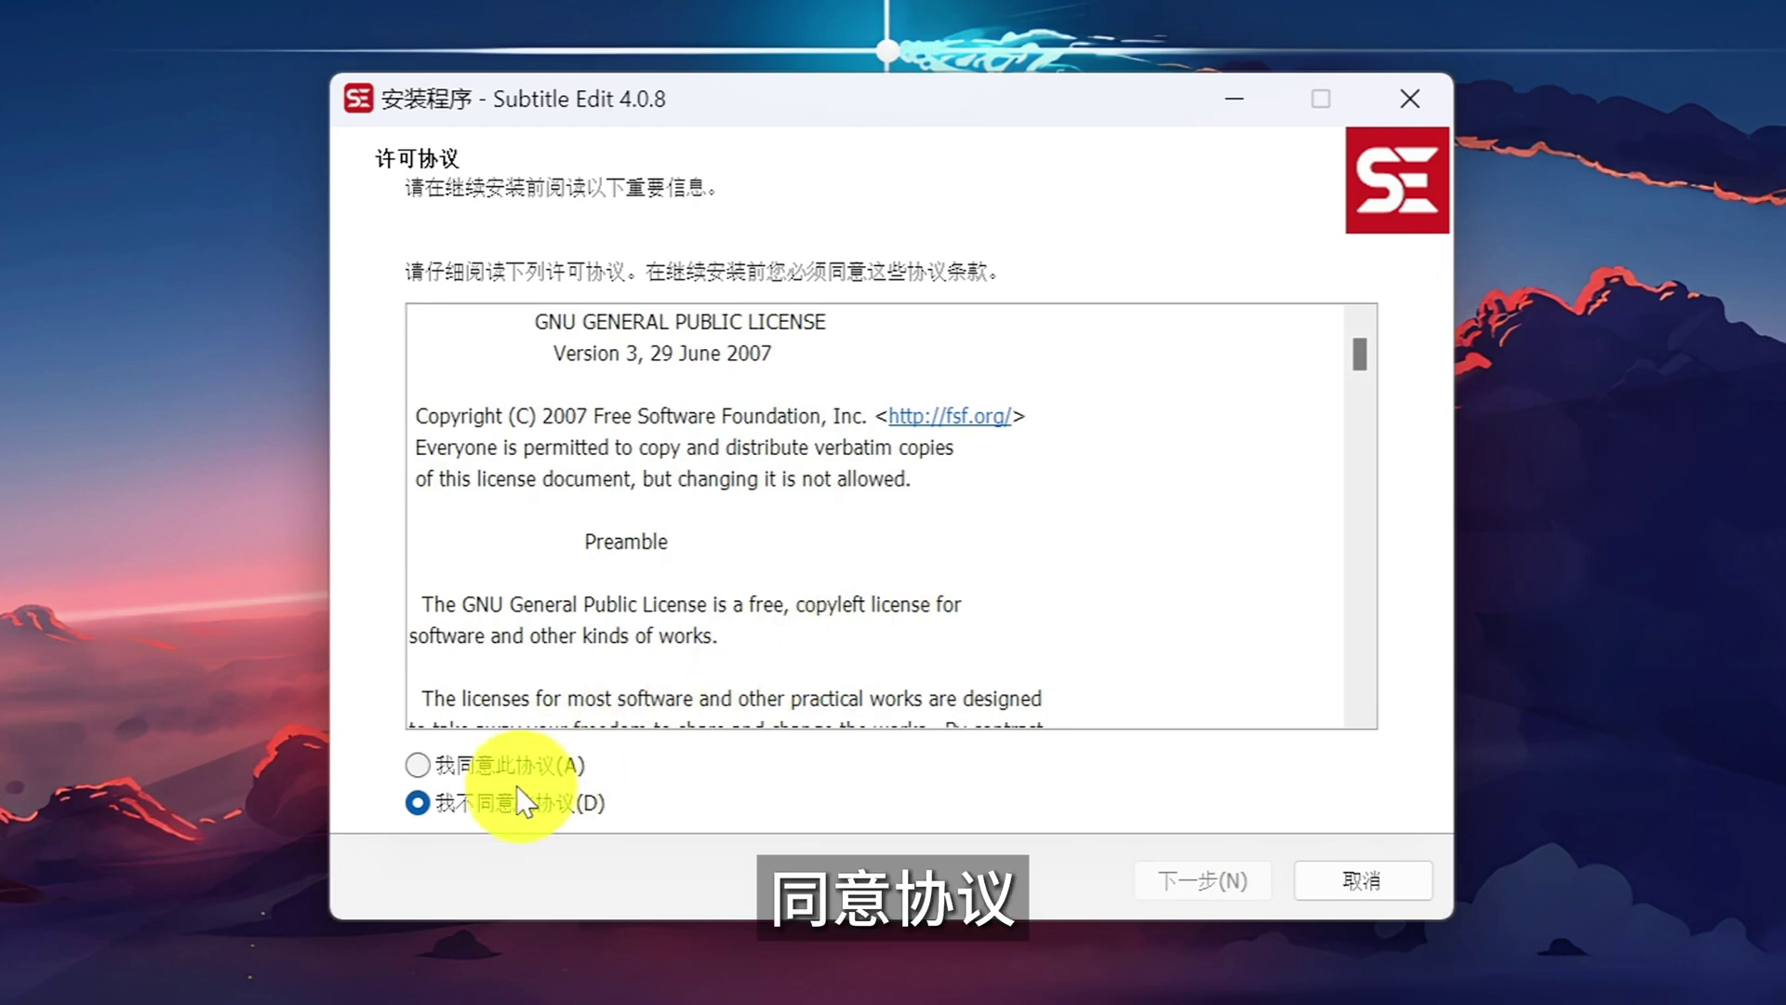
# Accept the licence agreement and keep C:\Program Files\Subtitle Edit as the installation folder
pyautogui.click(513, 768)
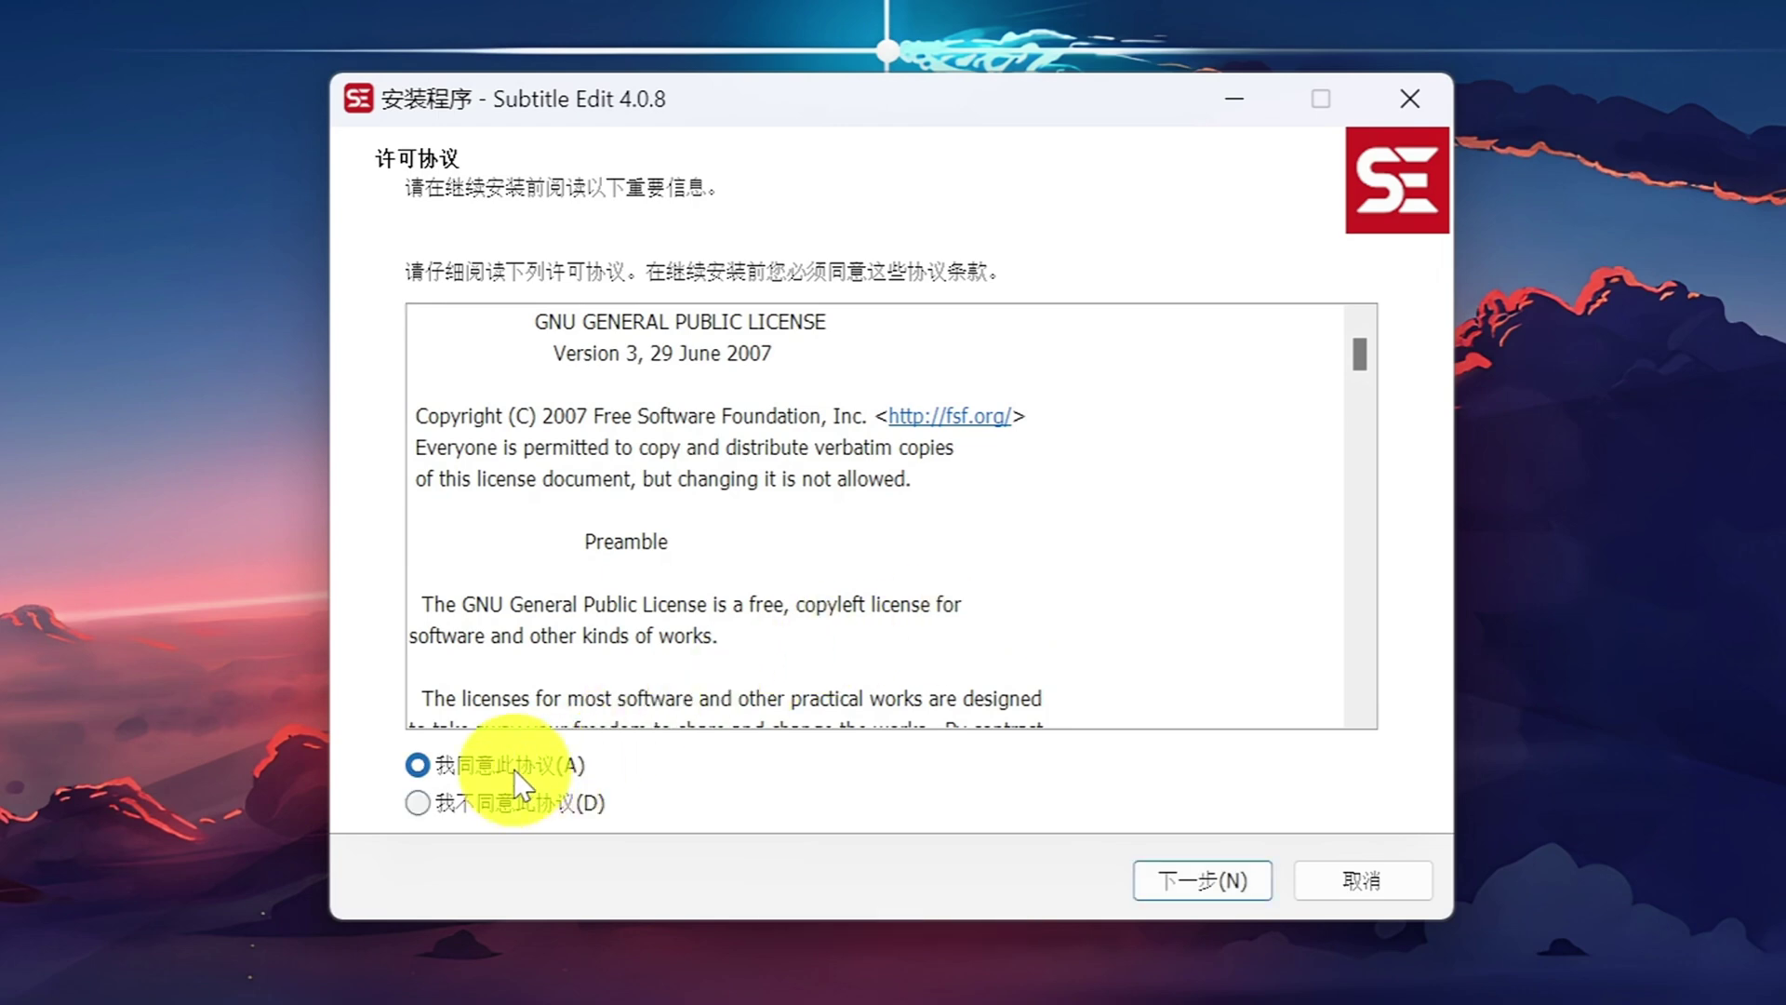
pyautogui.click(1203, 882)
pyautogui.click(1325, 389)
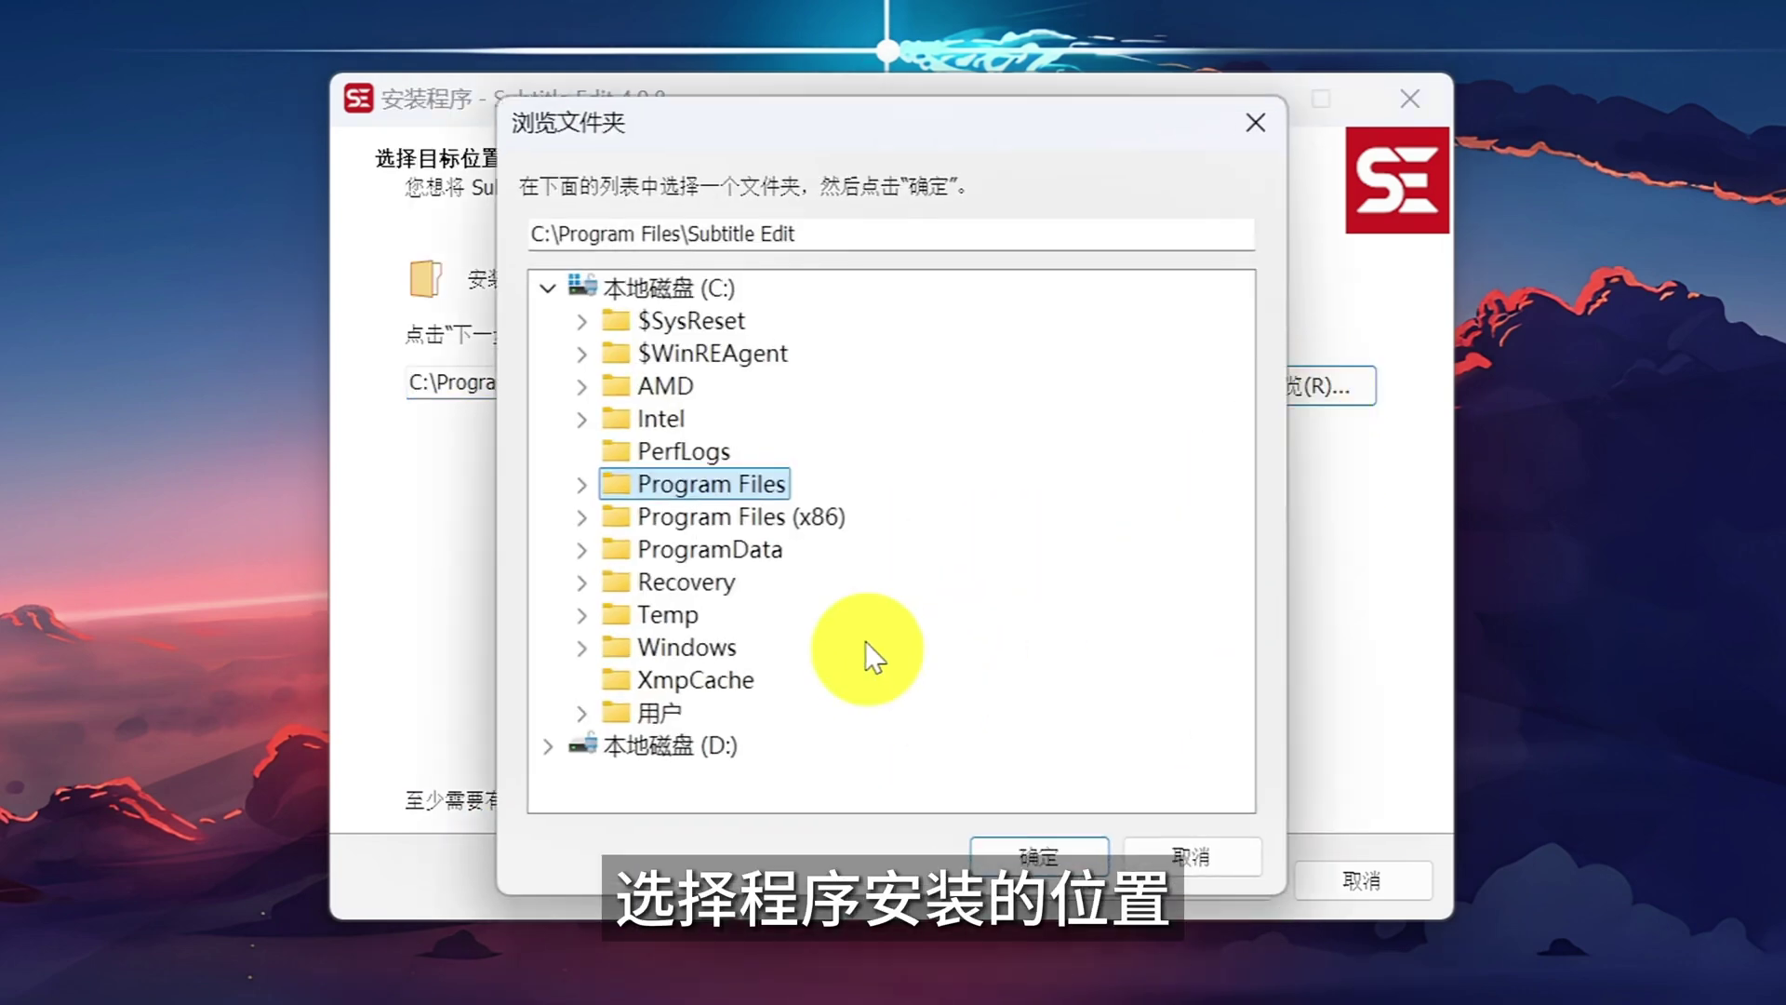
pyautogui.click(1154, 856)
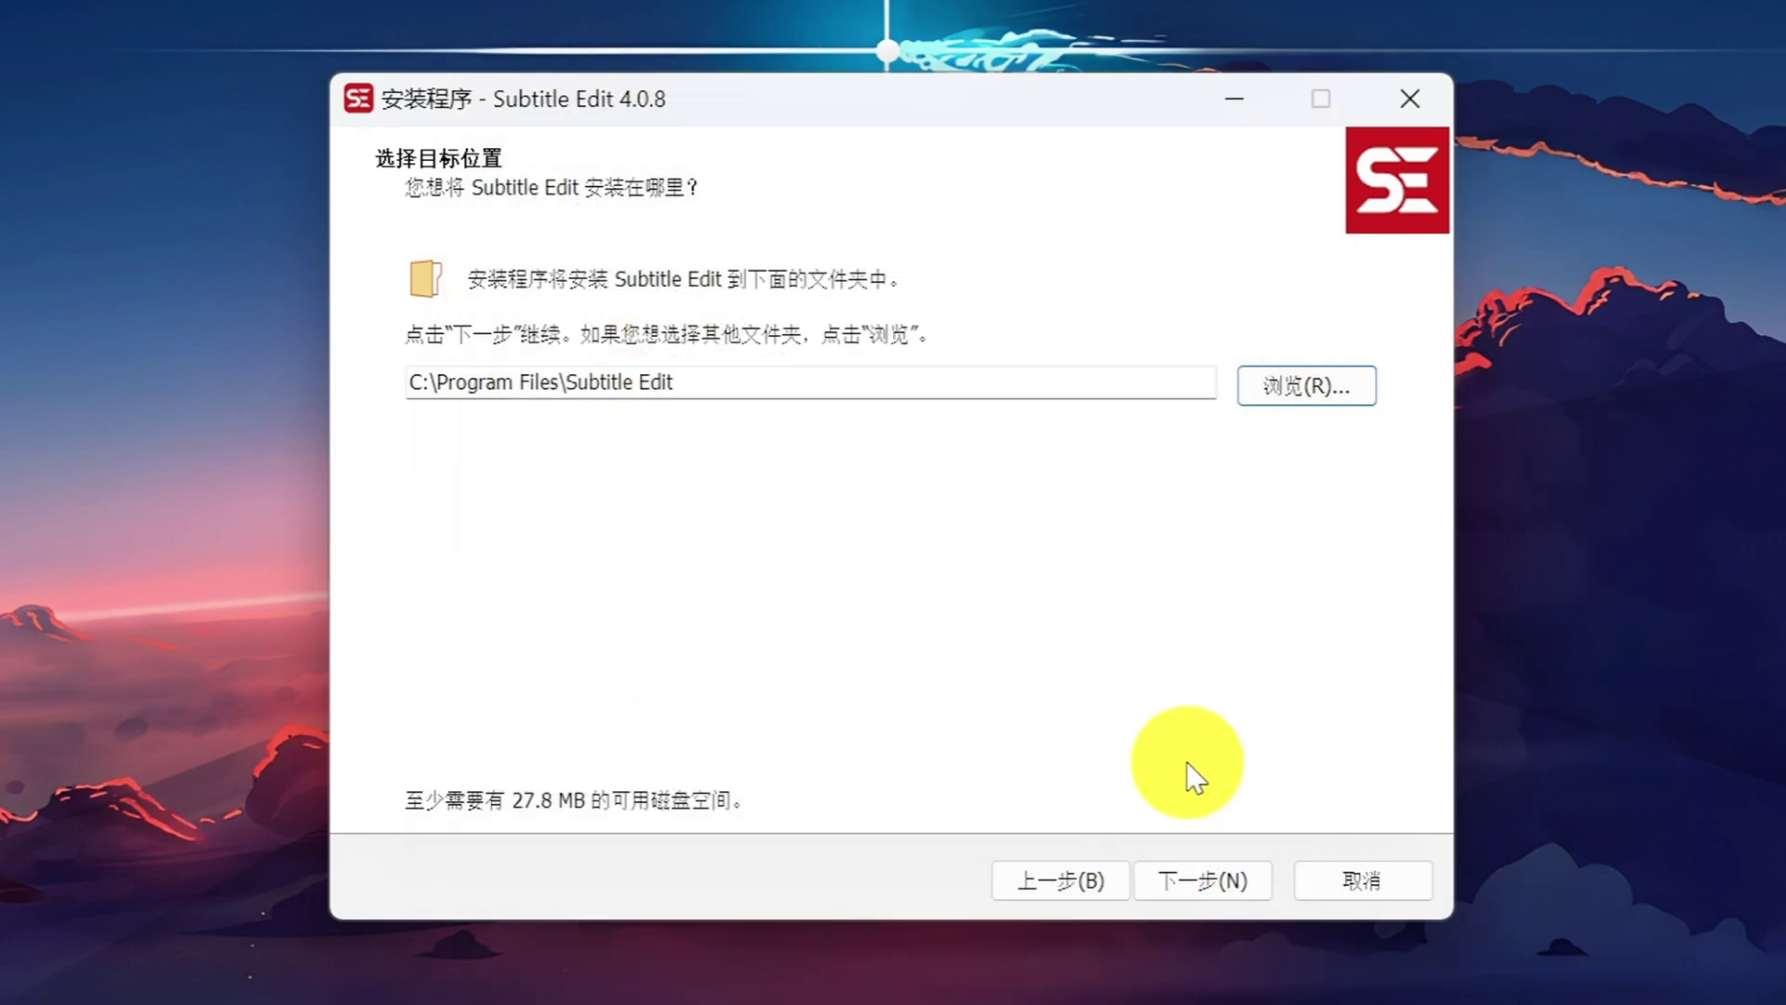
pyautogui.click(1192, 880)
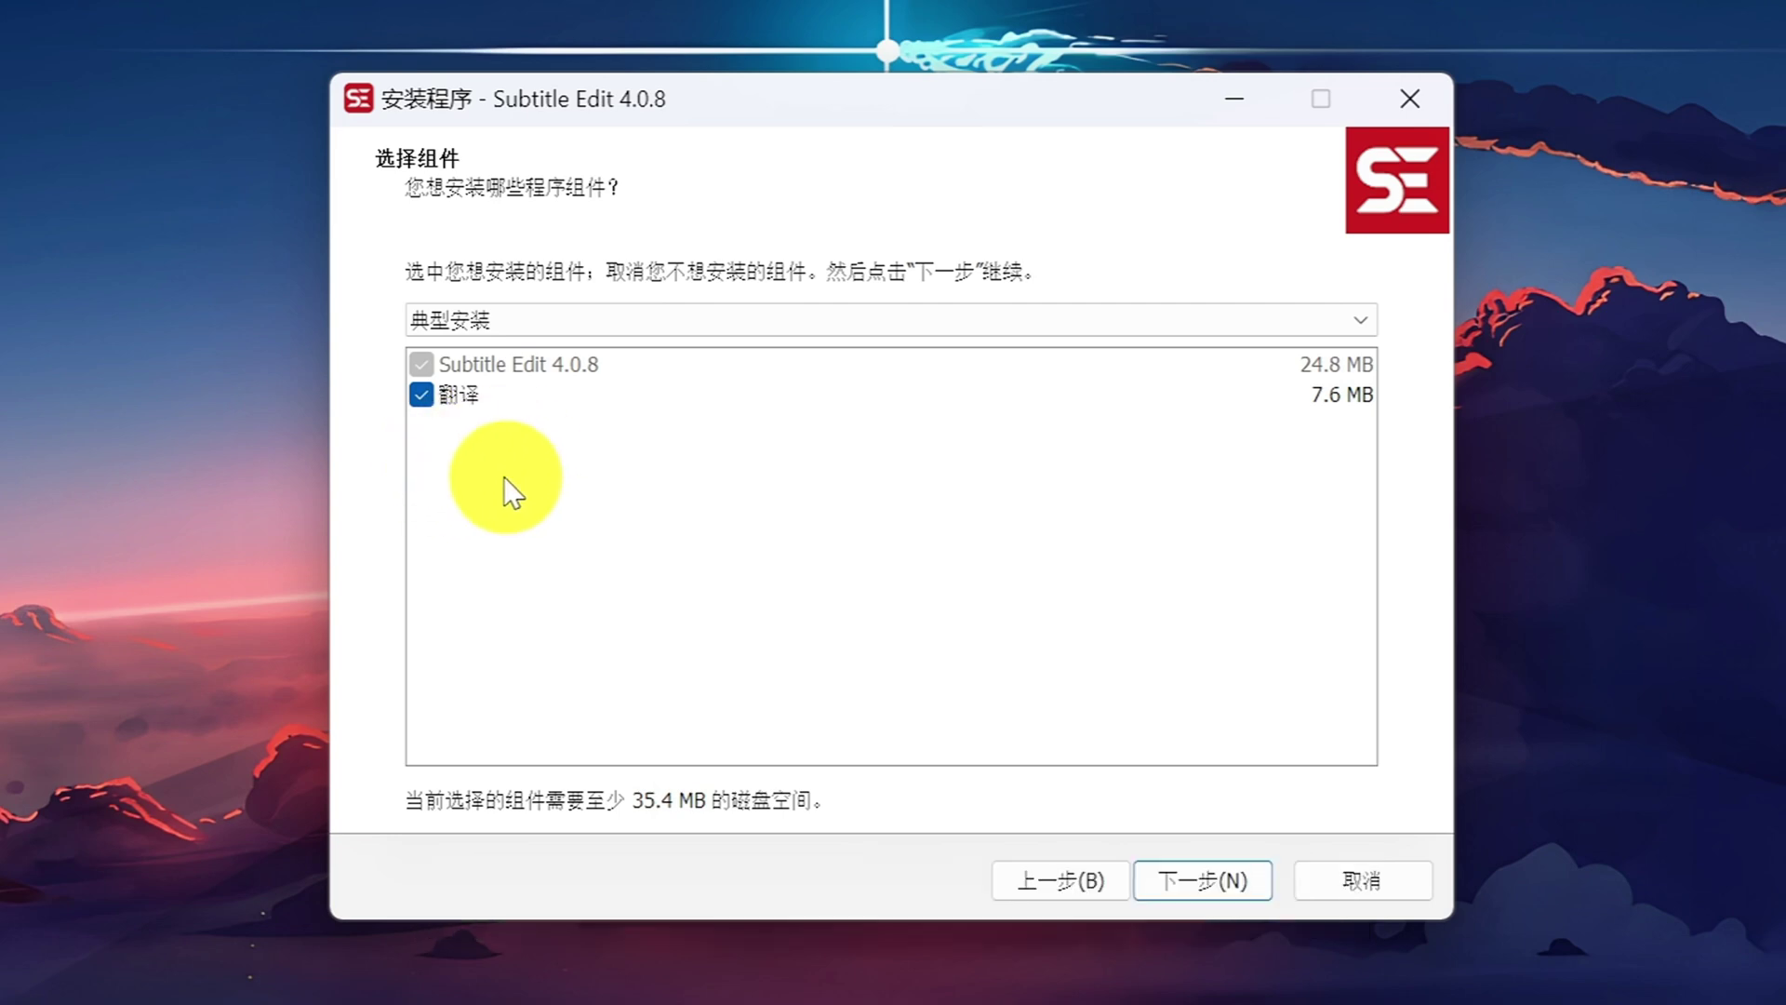
# Install Subtitle Edit with the typical components, default start menu folder, current-user desktop shortcut and subtitle file associations
pyautogui.click(1218, 884)
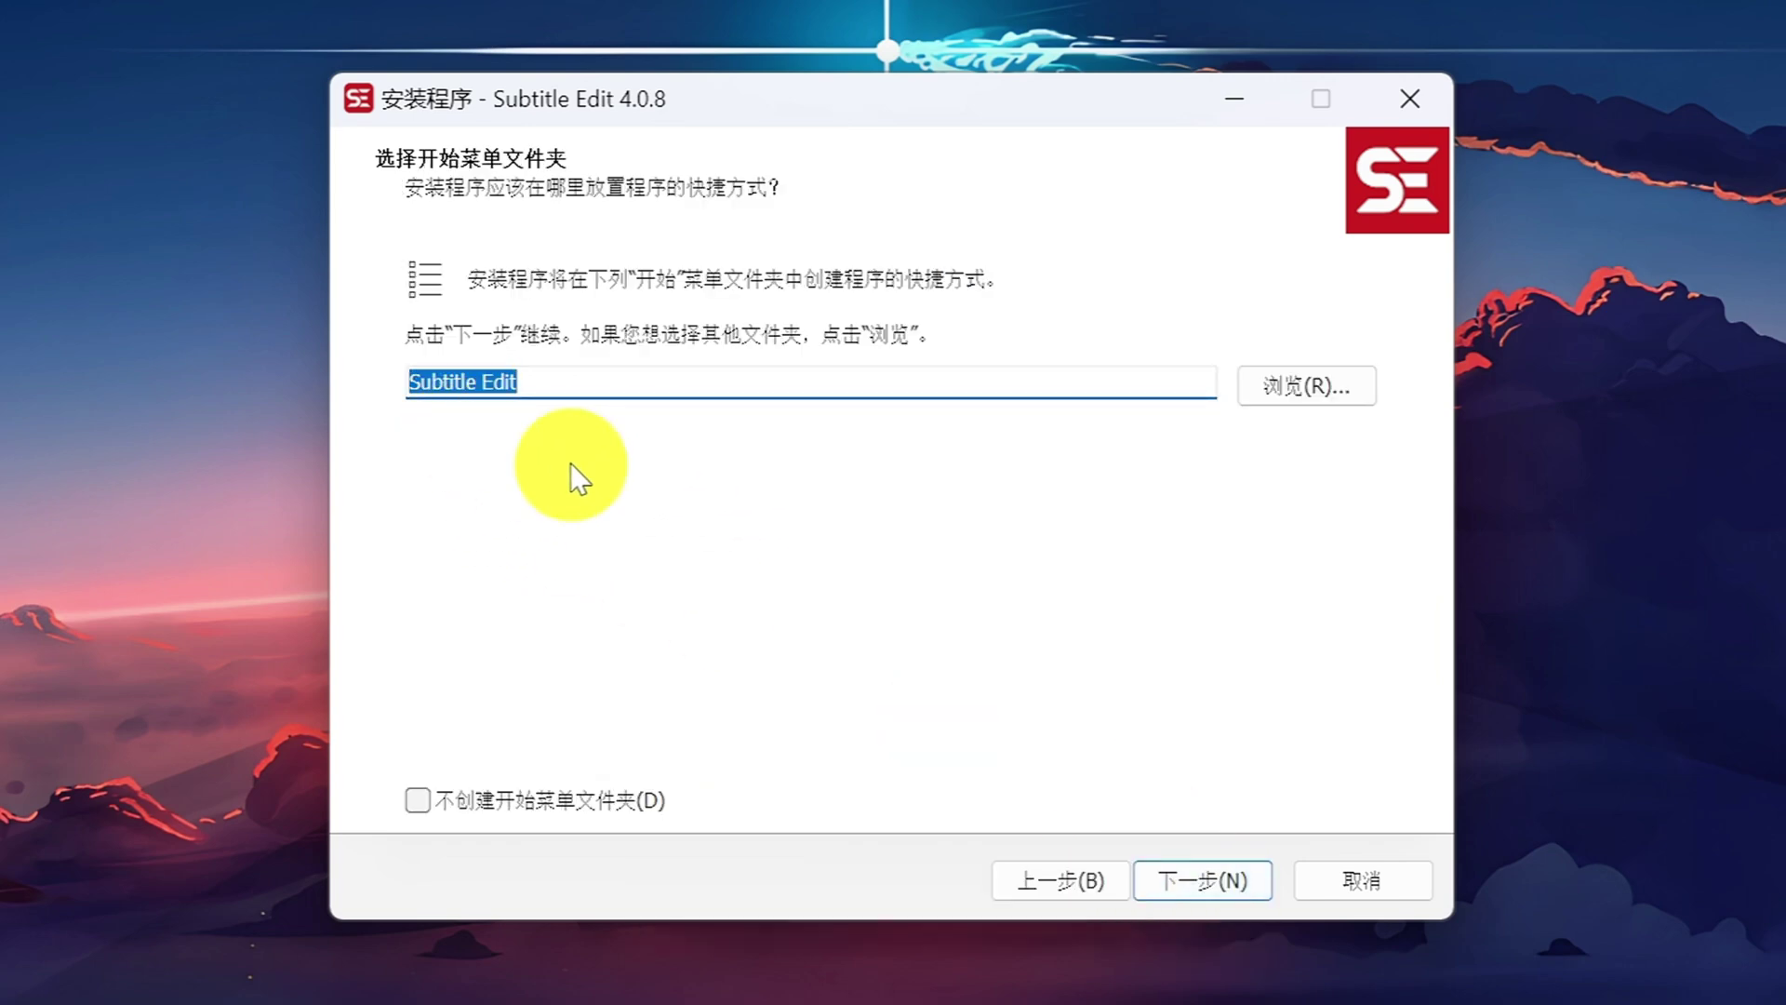
pyautogui.click(1187, 880)
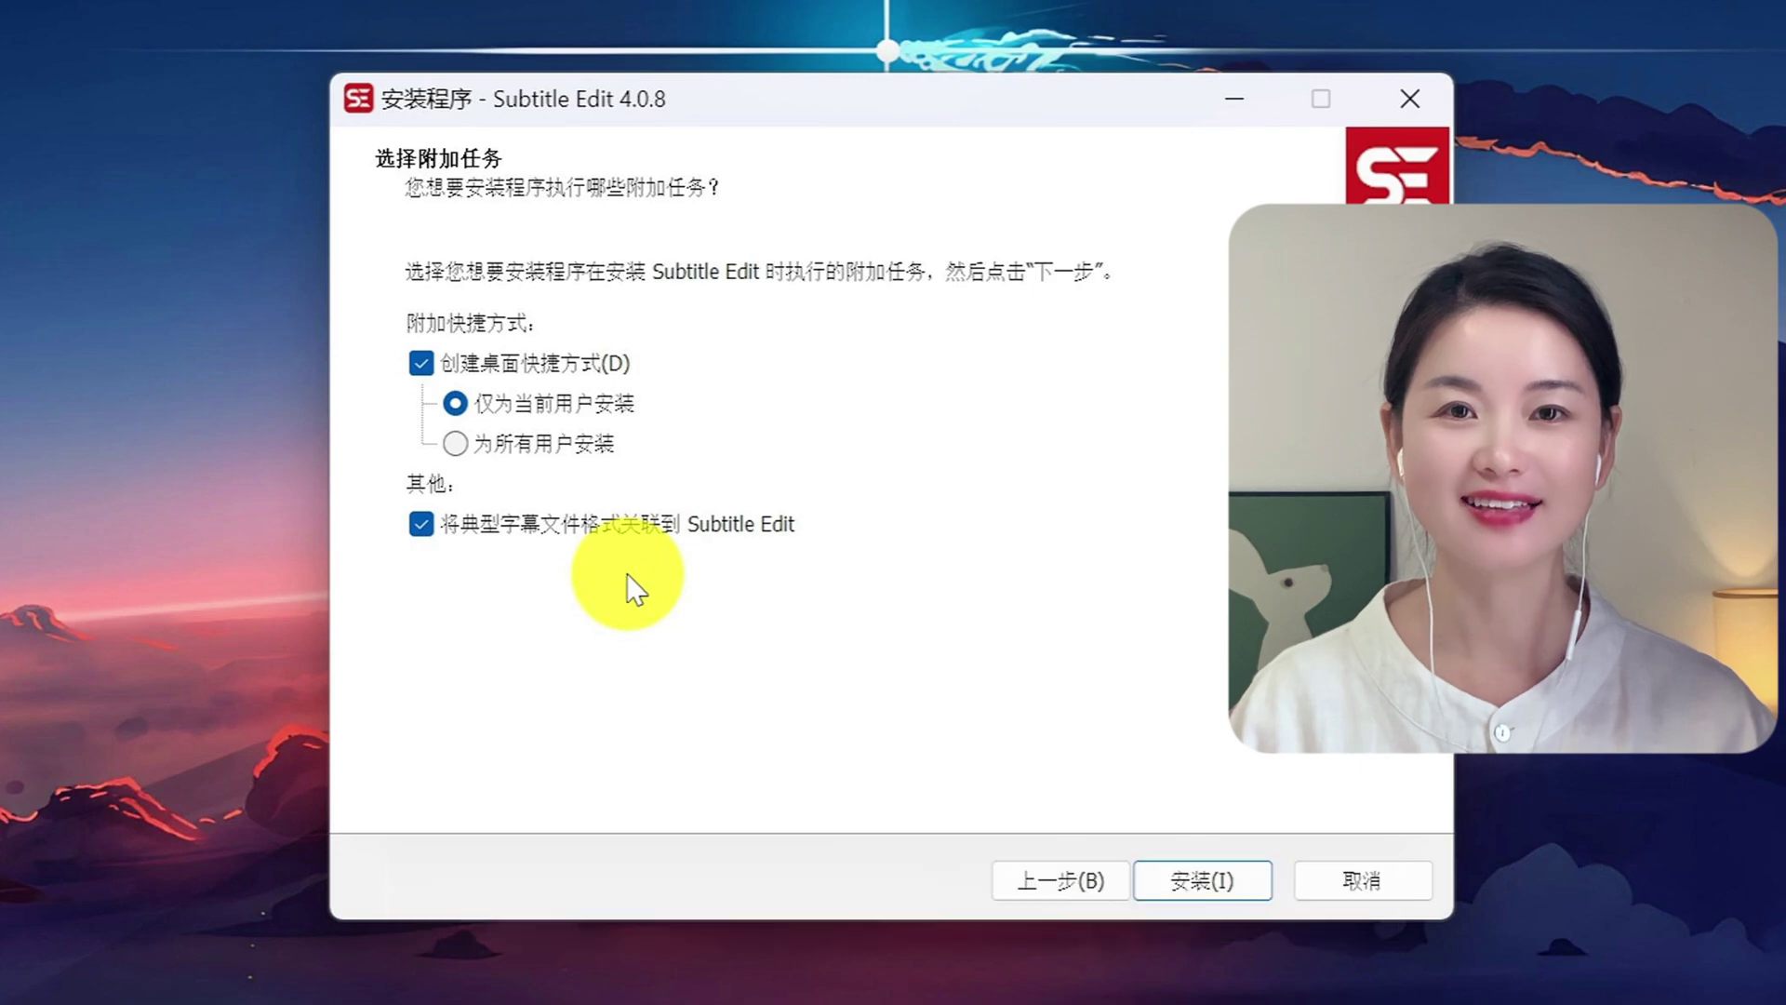
pyautogui.click(1170, 879)
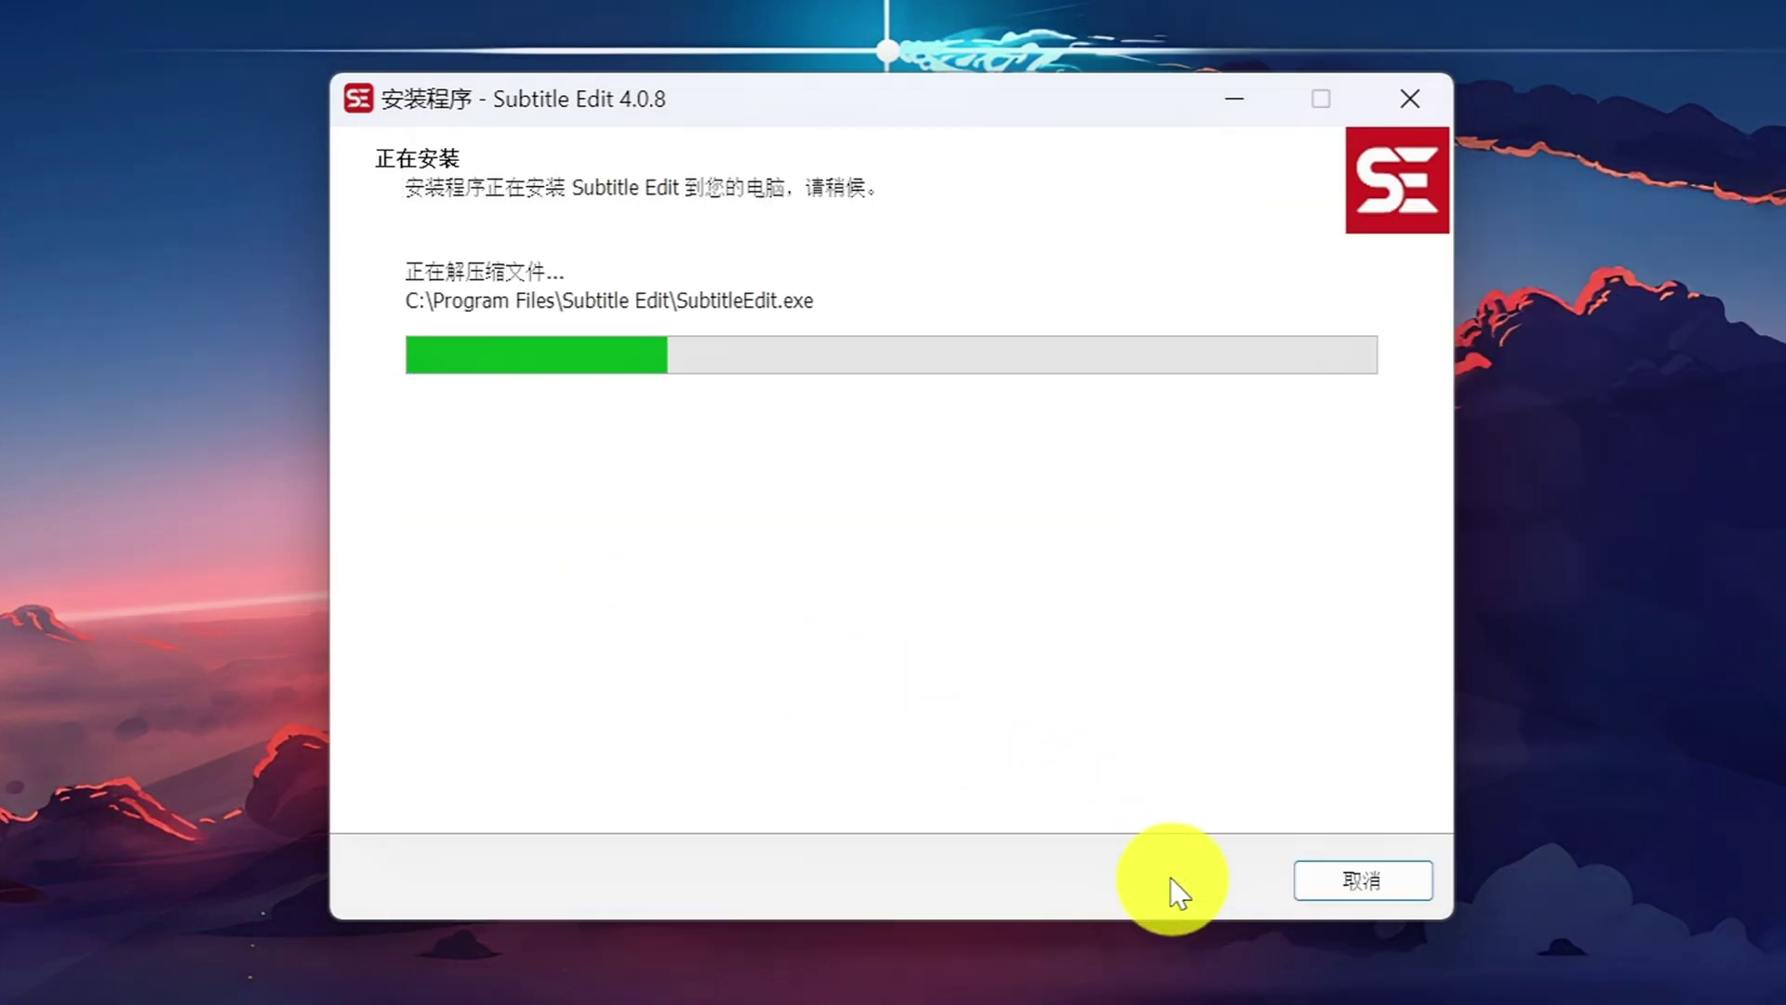
# Look through the version change log and finish the setup without running the program or visiting its website
pyautogui.scroll(-20, 827, 588)
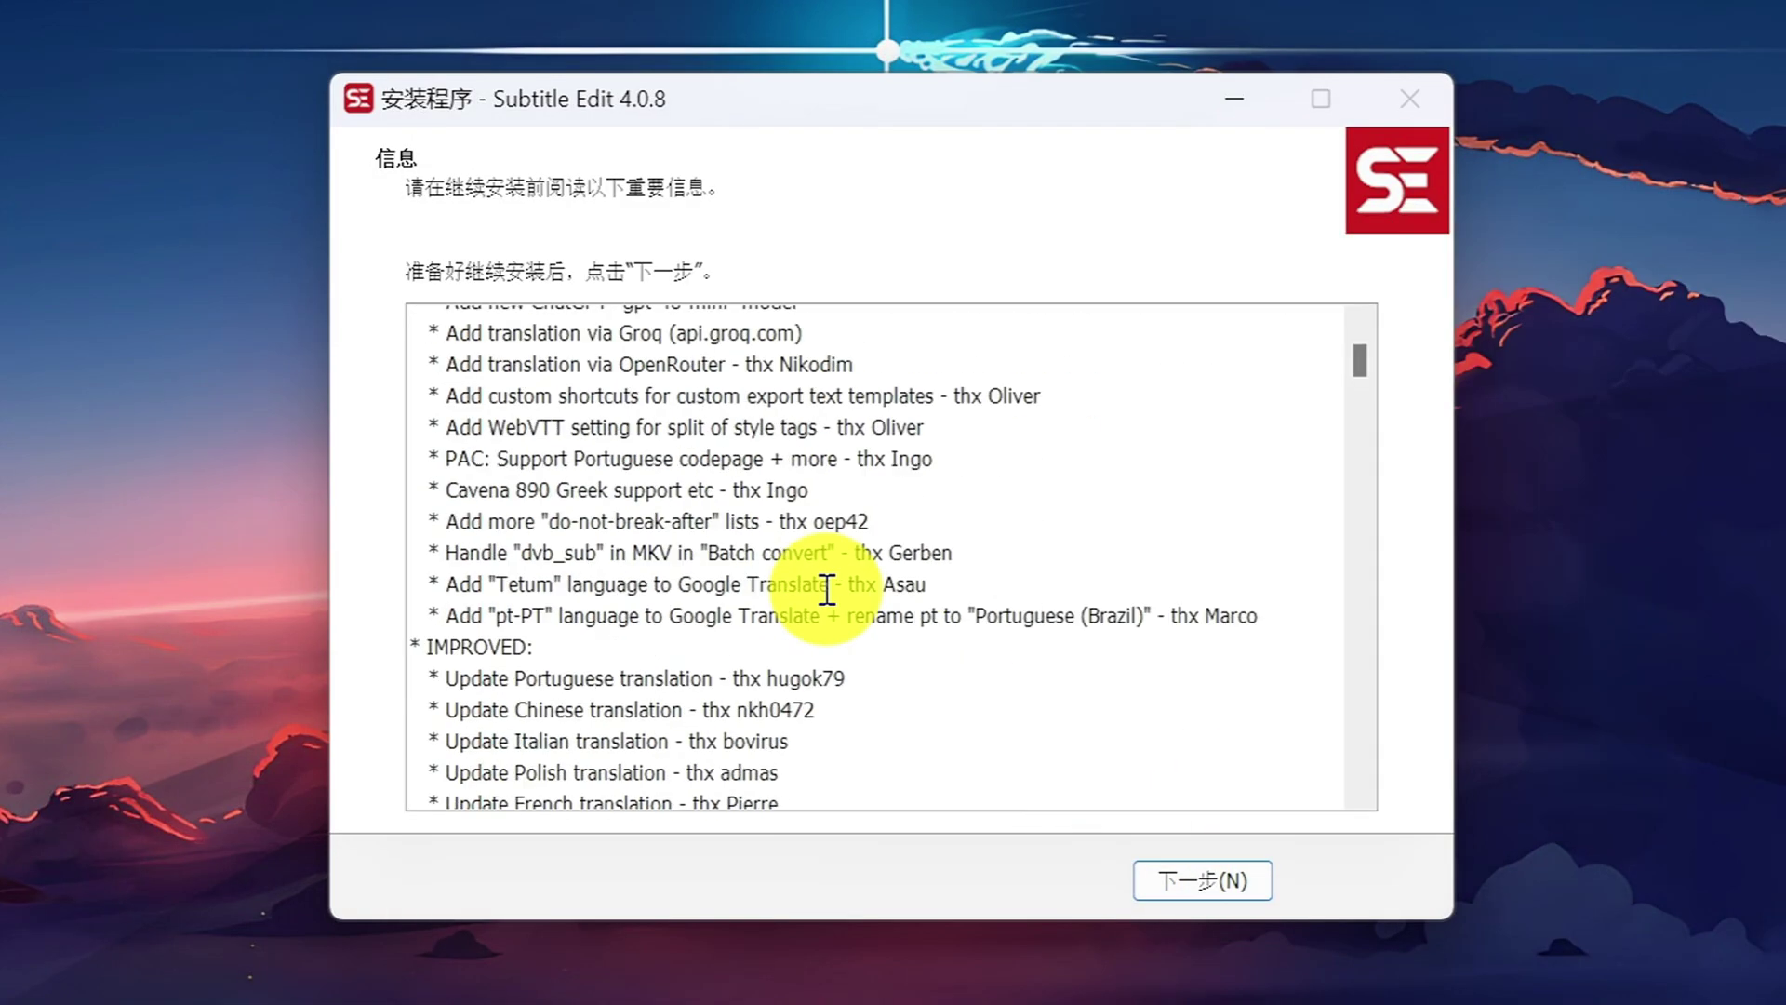
pyautogui.scroll(-12, 771, 649)
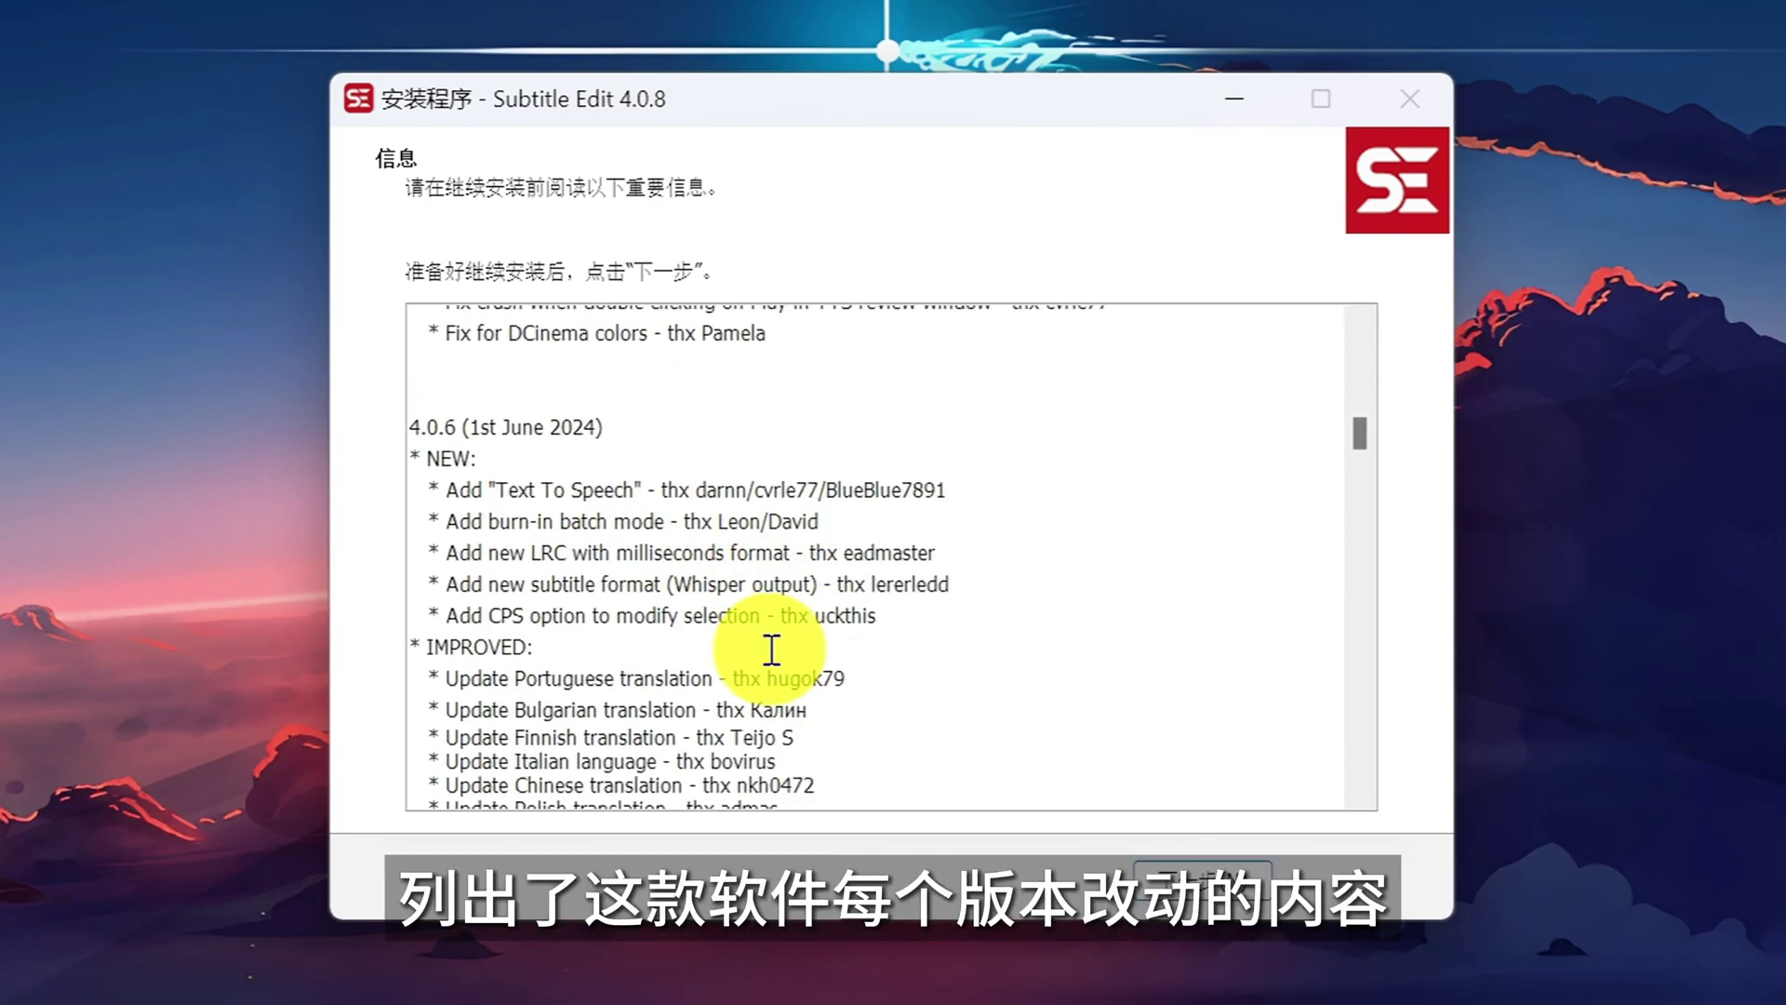
pyautogui.scroll(-4, 771, 649)
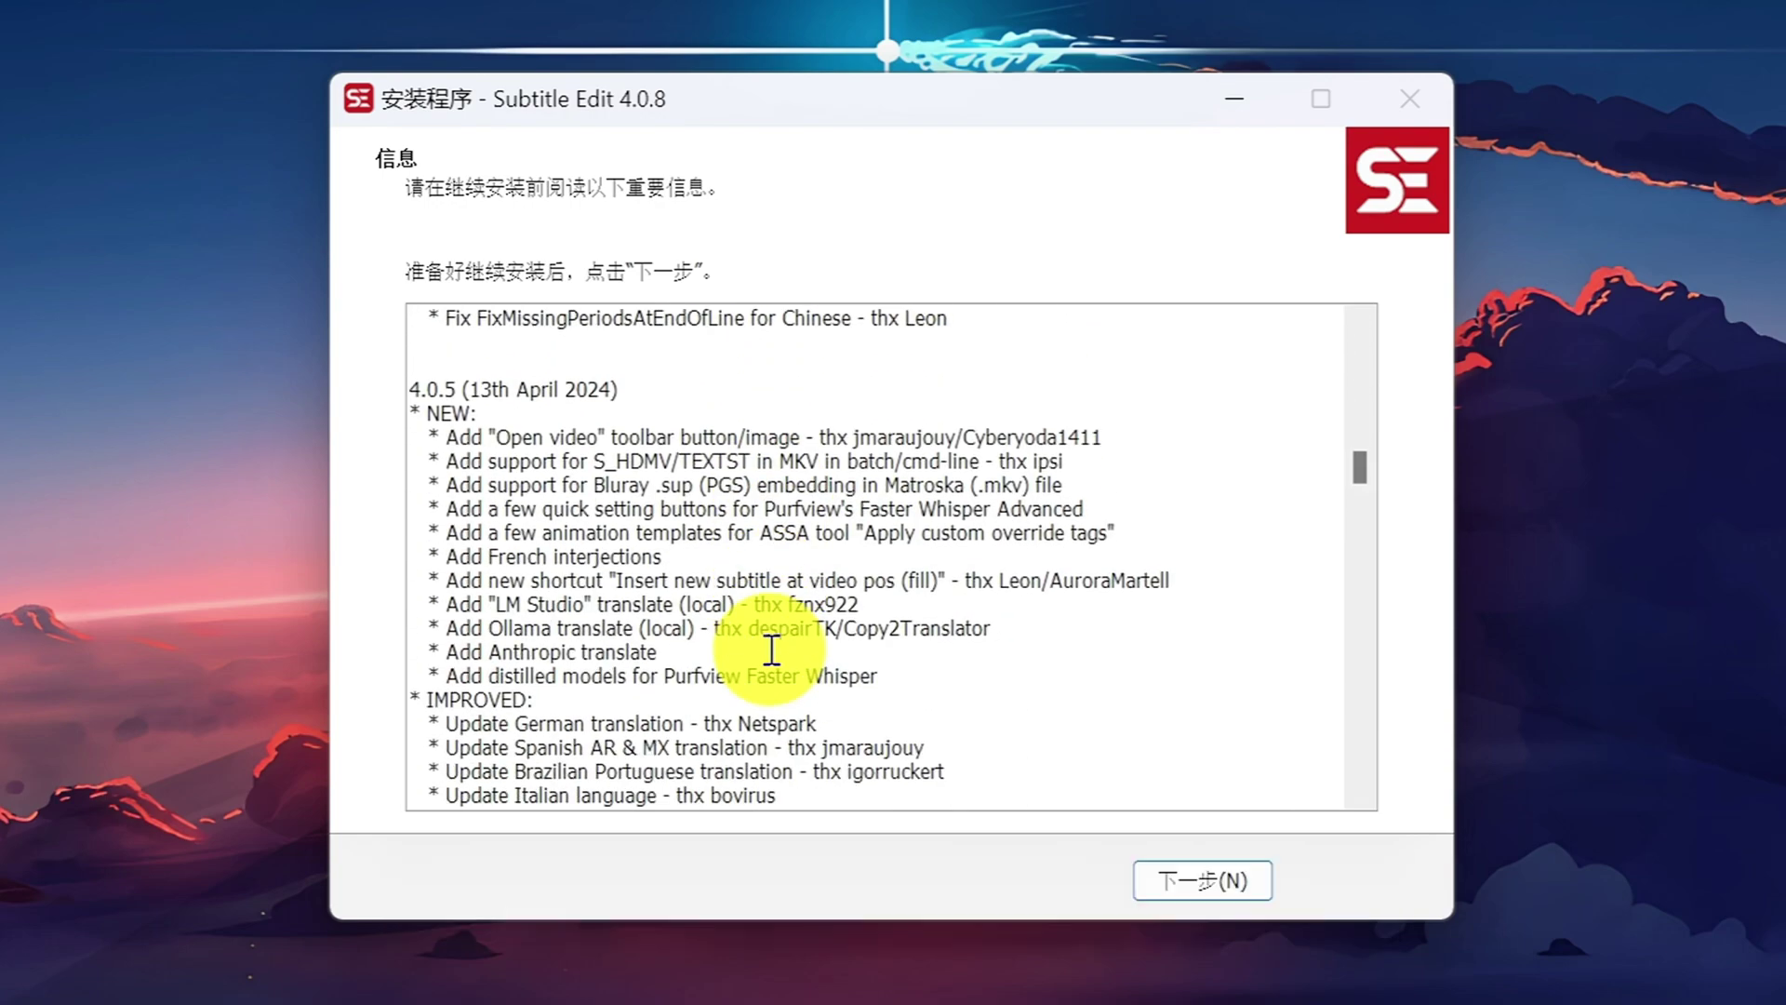
pyautogui.click(1163, 873)
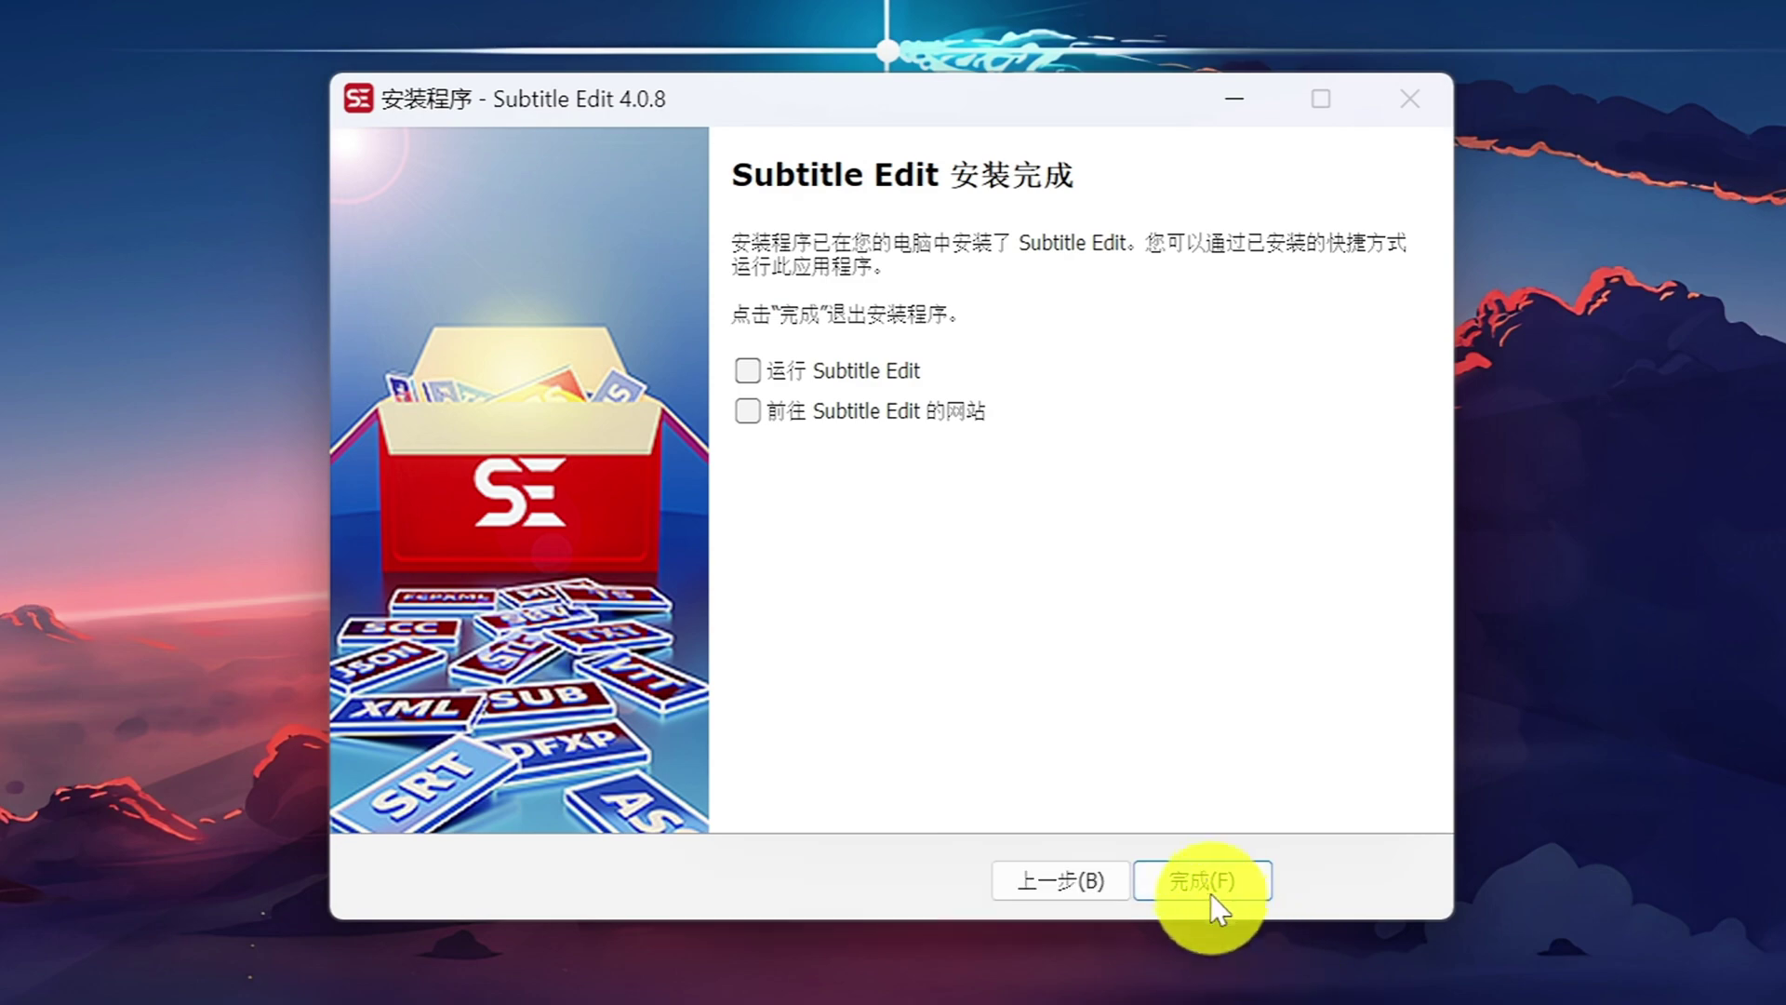
pyautogui.click(1210, 889)
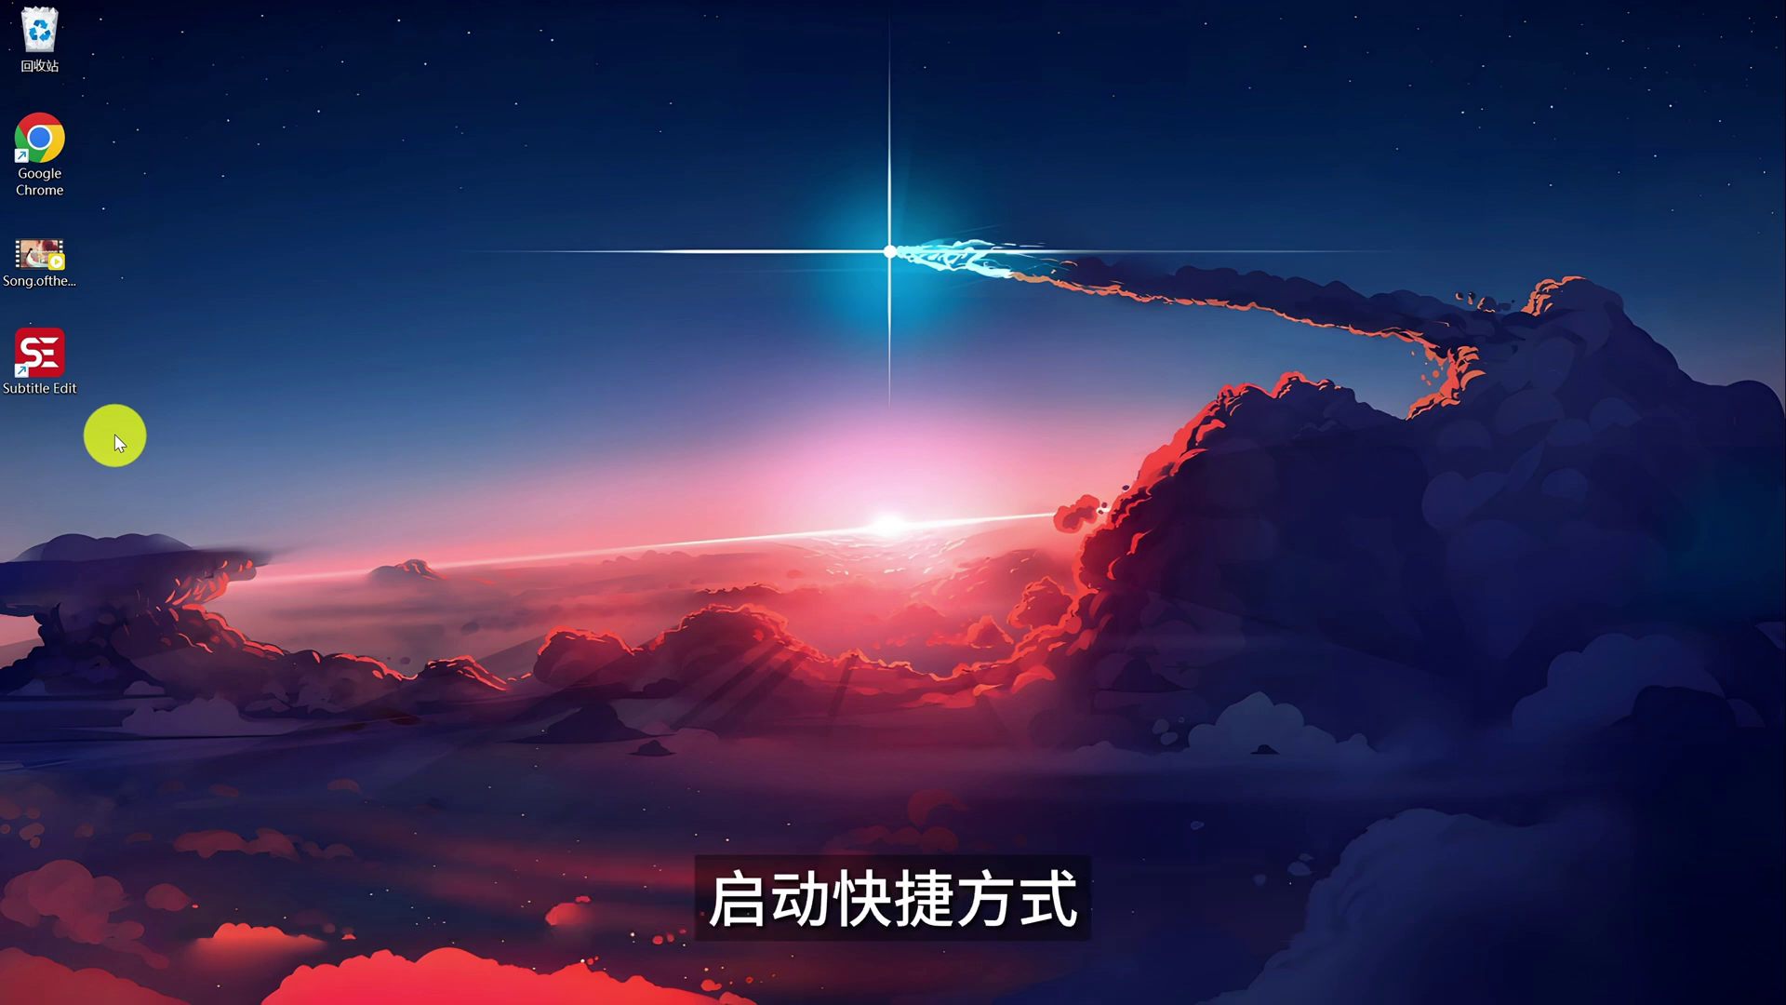
# Launch Subtitle Edit from the desktop and change its interface language to 中文(简体)
pyautogui.doubleClick(40, 356)
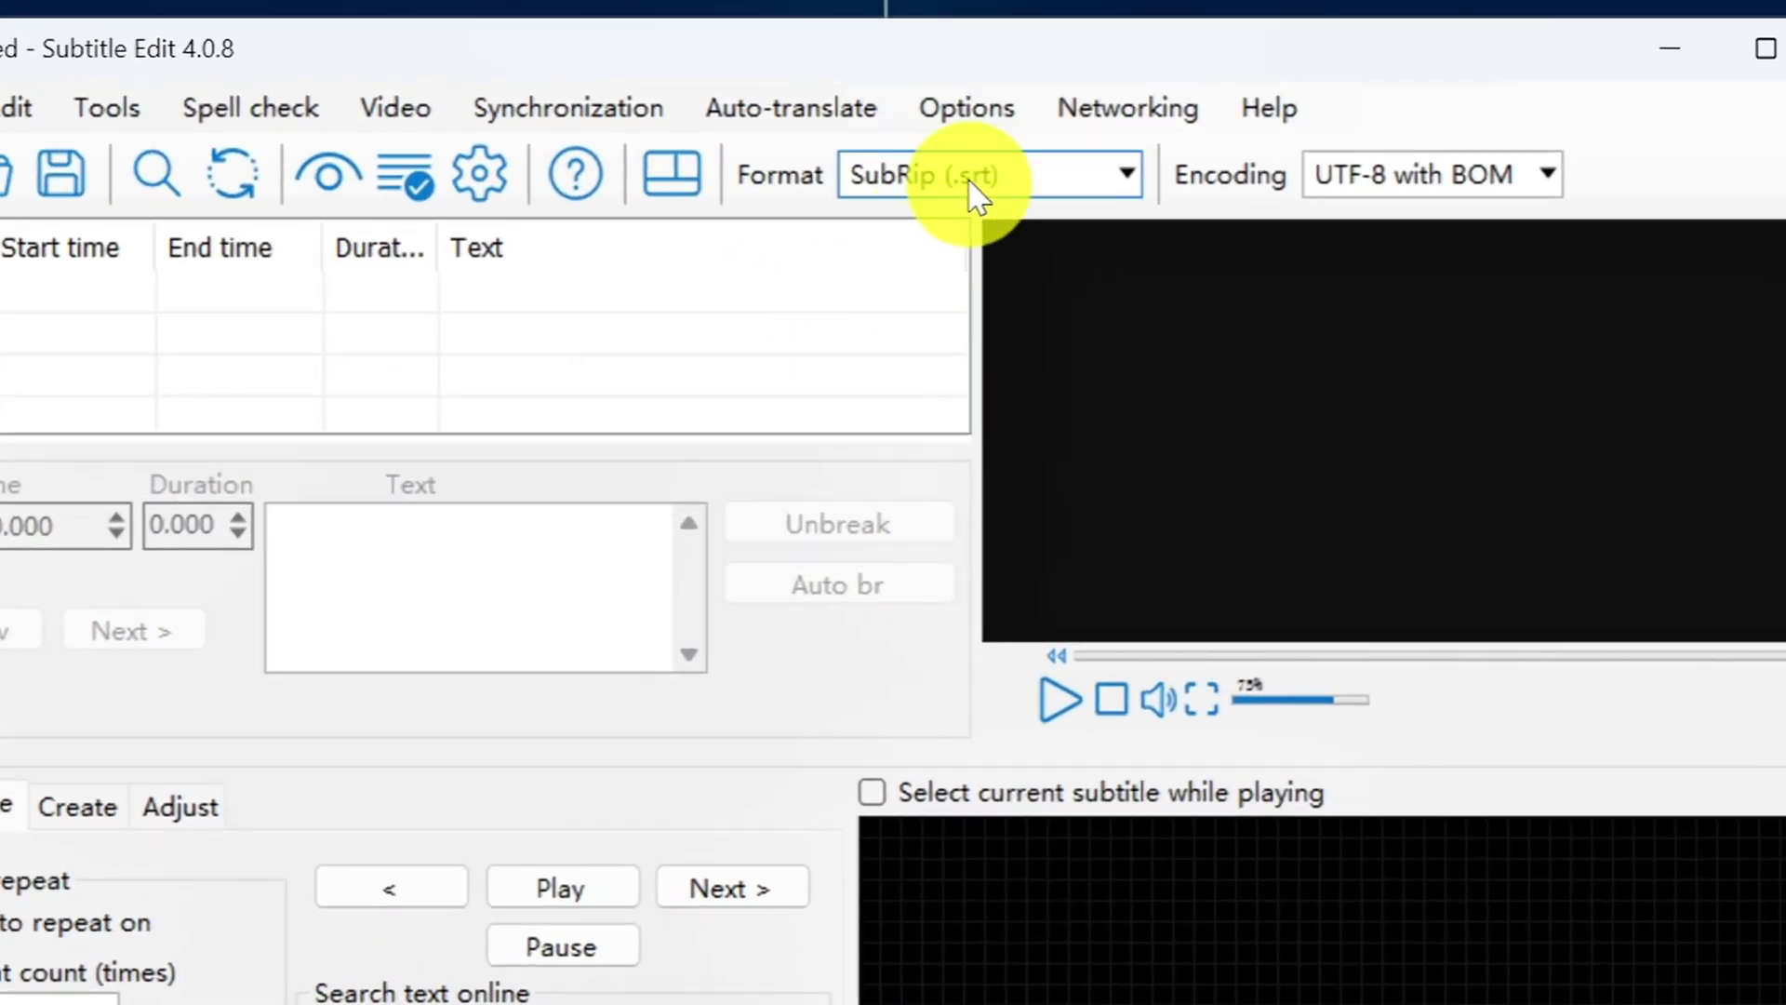
pyautogui.click(947, 65)
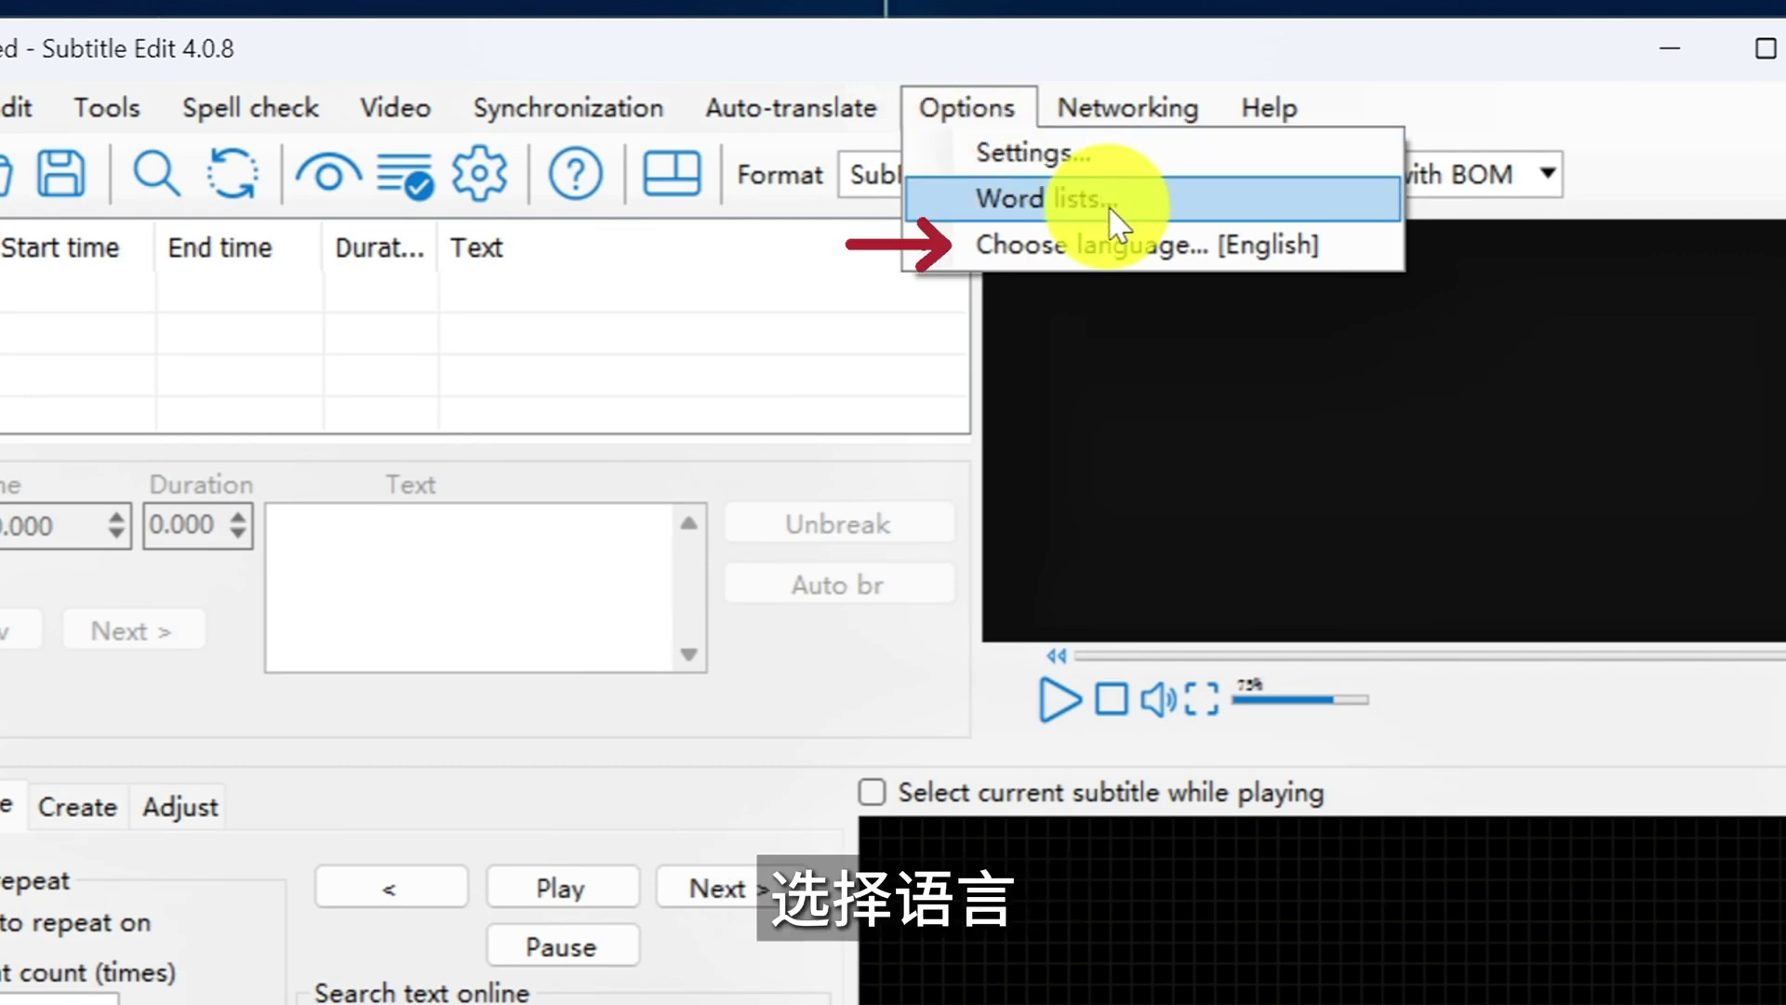
pyautogui.click(1127, 240)
pyautogui.click(1152, 704)
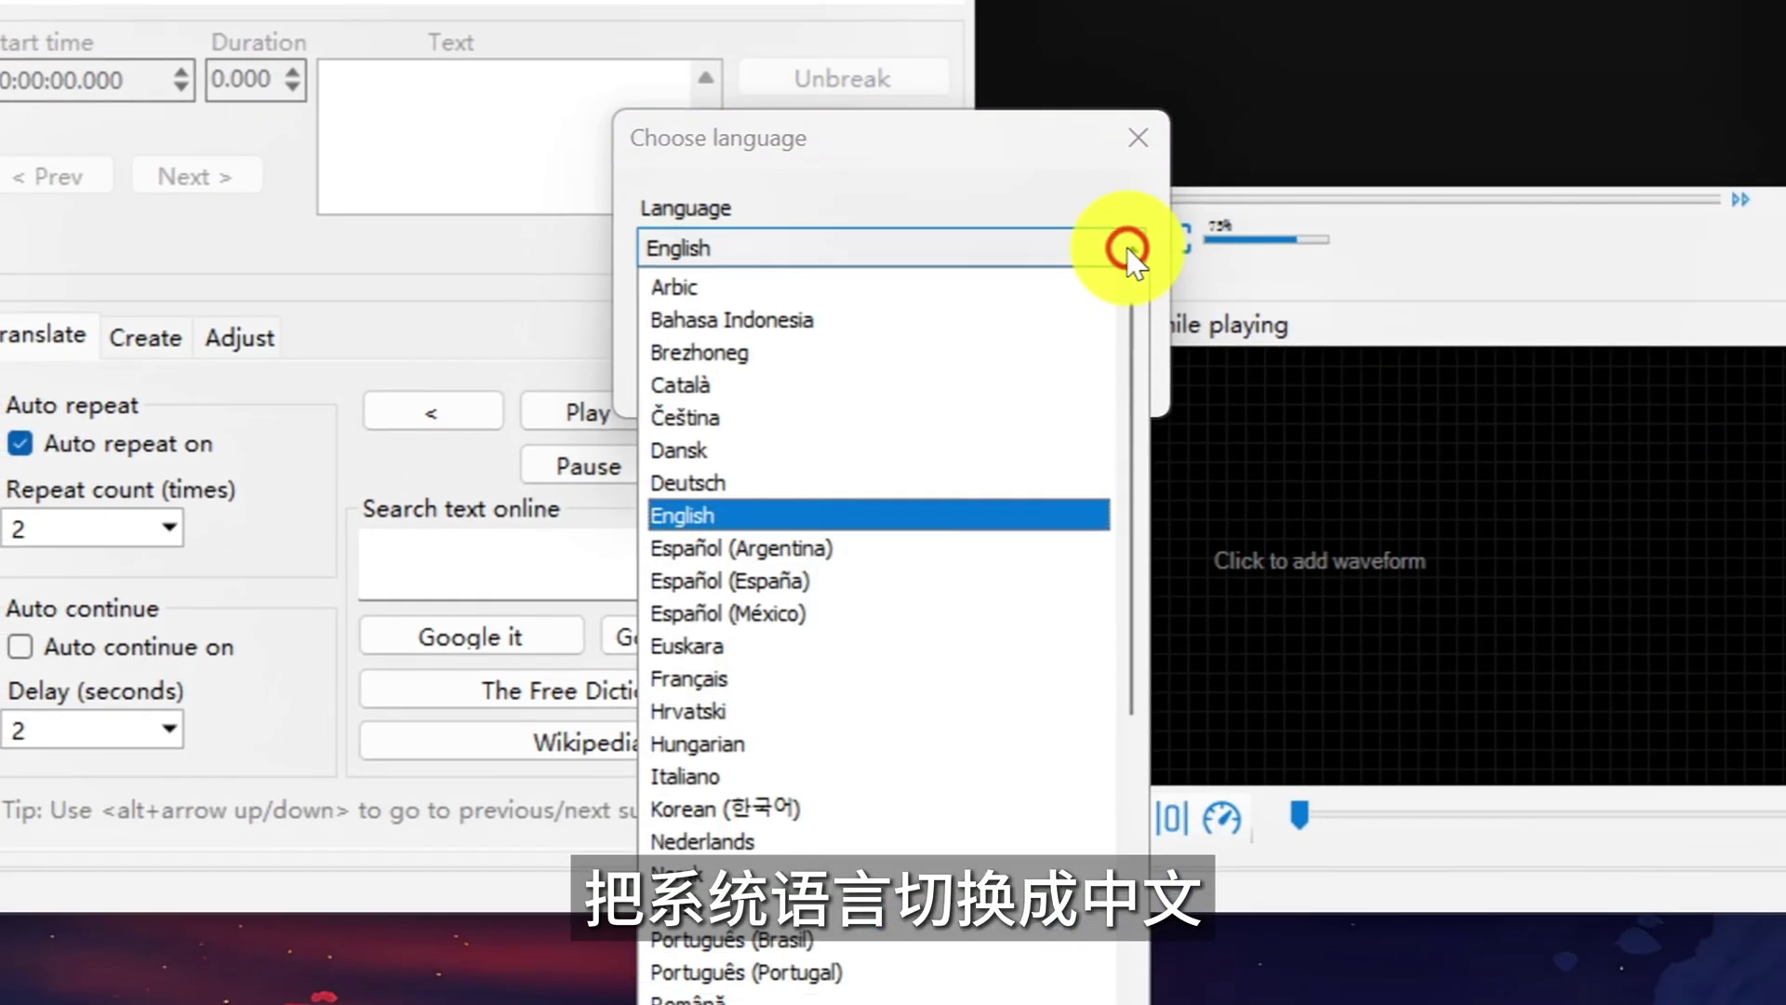
pyautogui.moveTo(1147, 825); pyautogui.dragTo(1132, 1004)
pyautogui.click(752, 870)
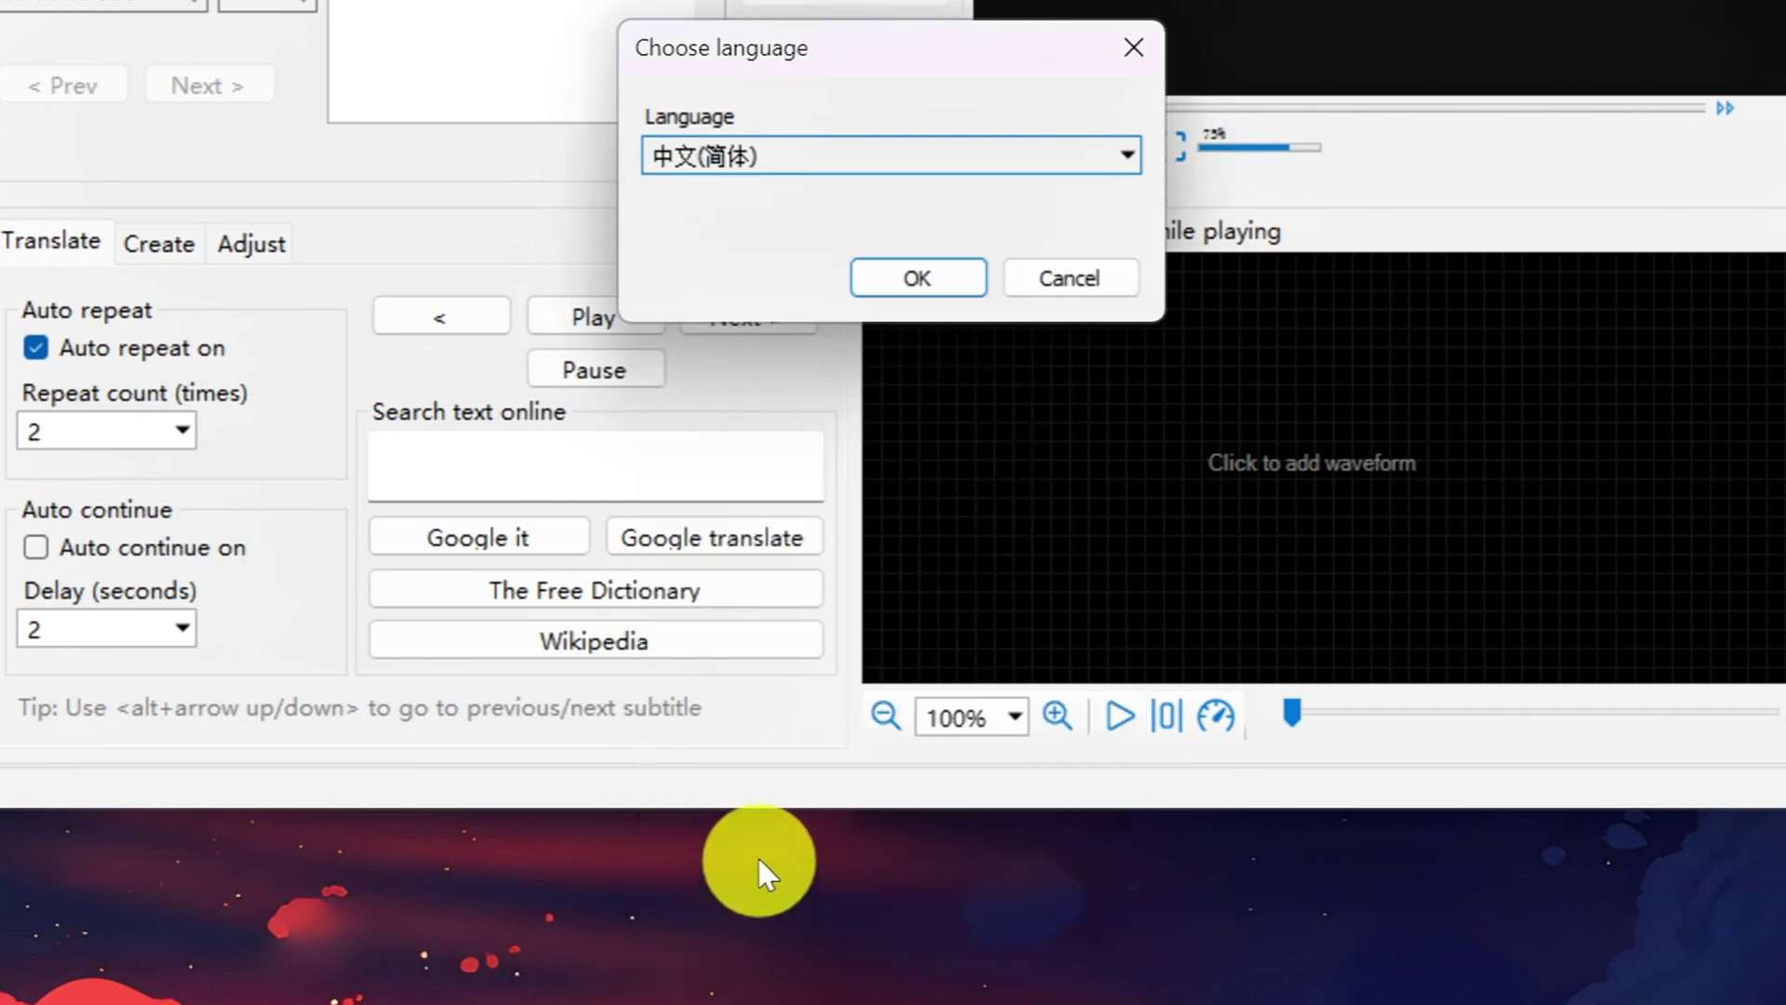
pyautogui.click(919, 277)
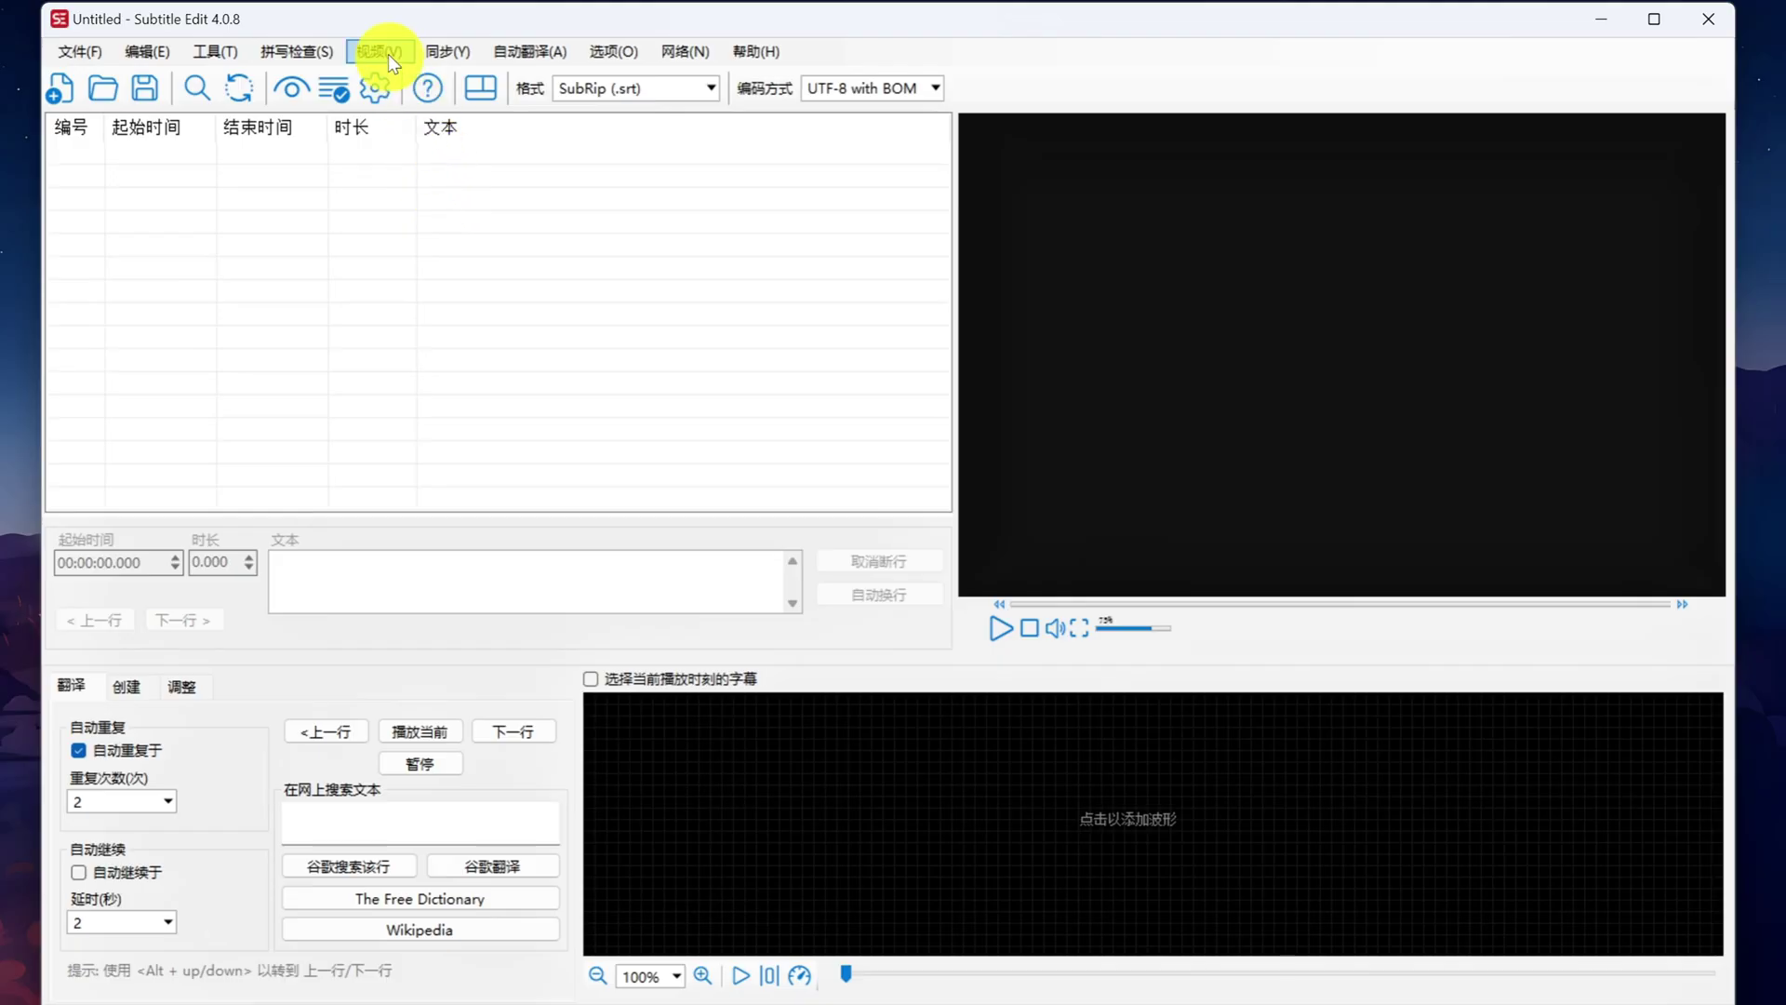
# Open the video Song.ofthe.Sea.mp4, downloading mpv as the video player component, and preview its playback
pyautogui.click(383, 52)
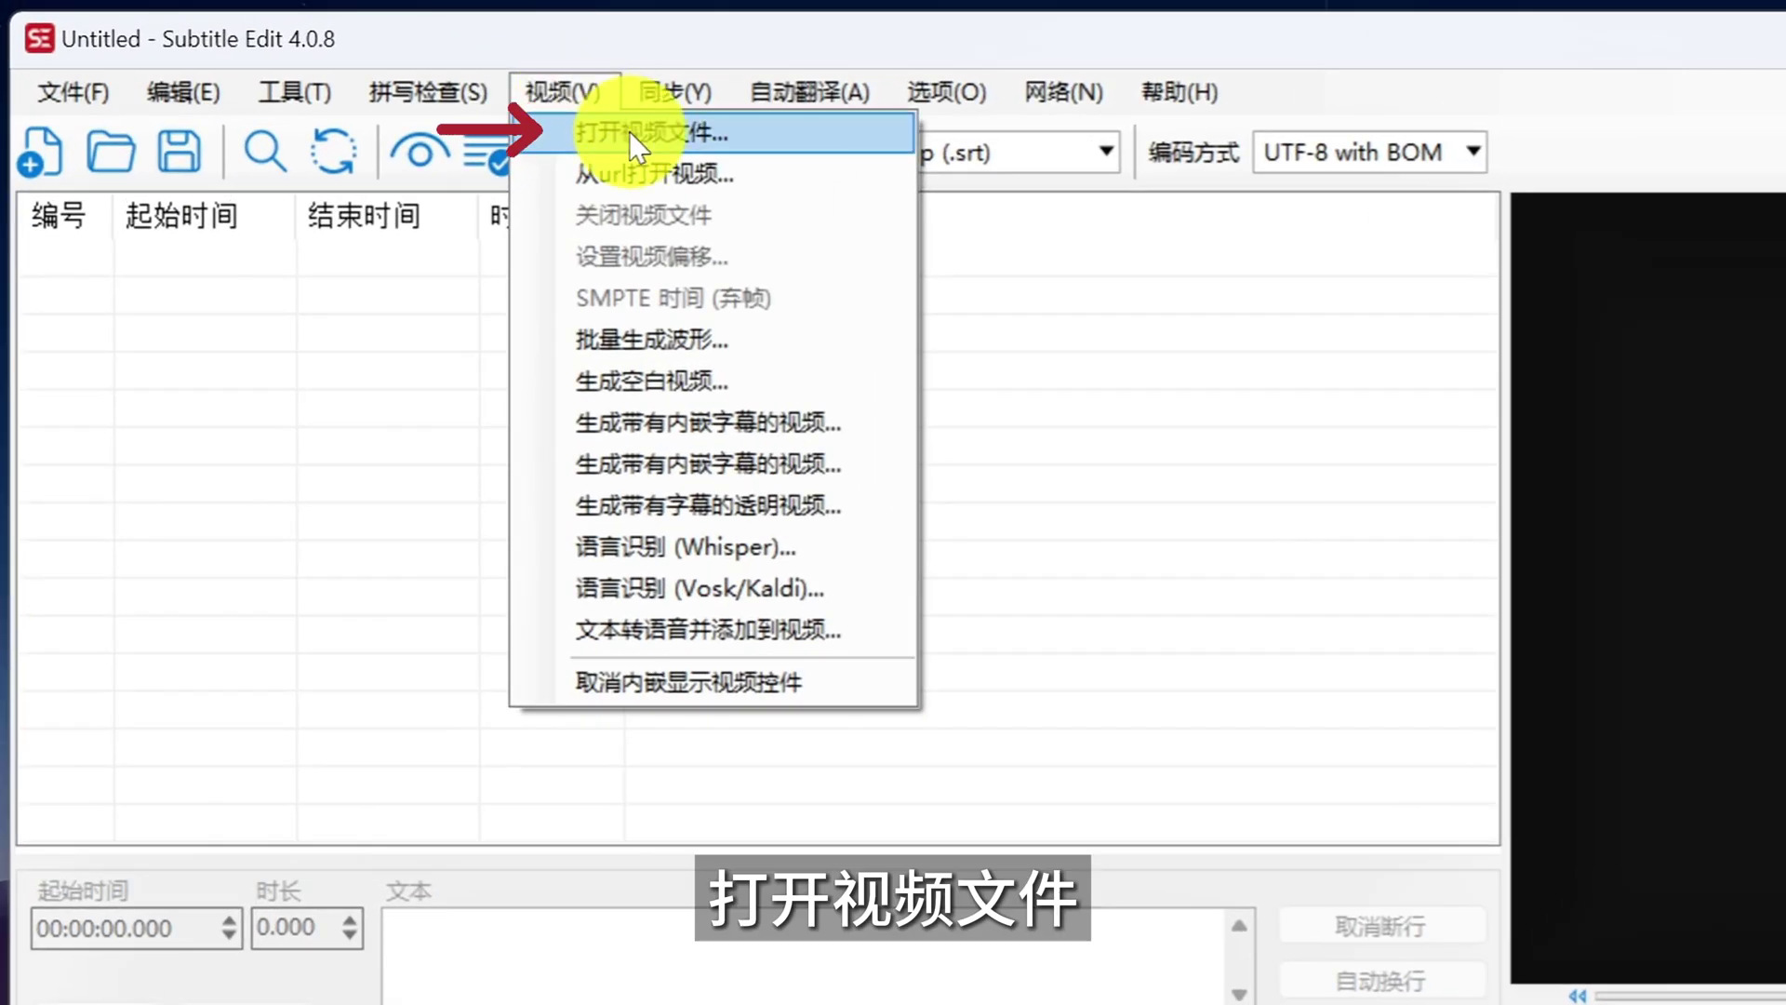
pyautogui.click(629, 131)
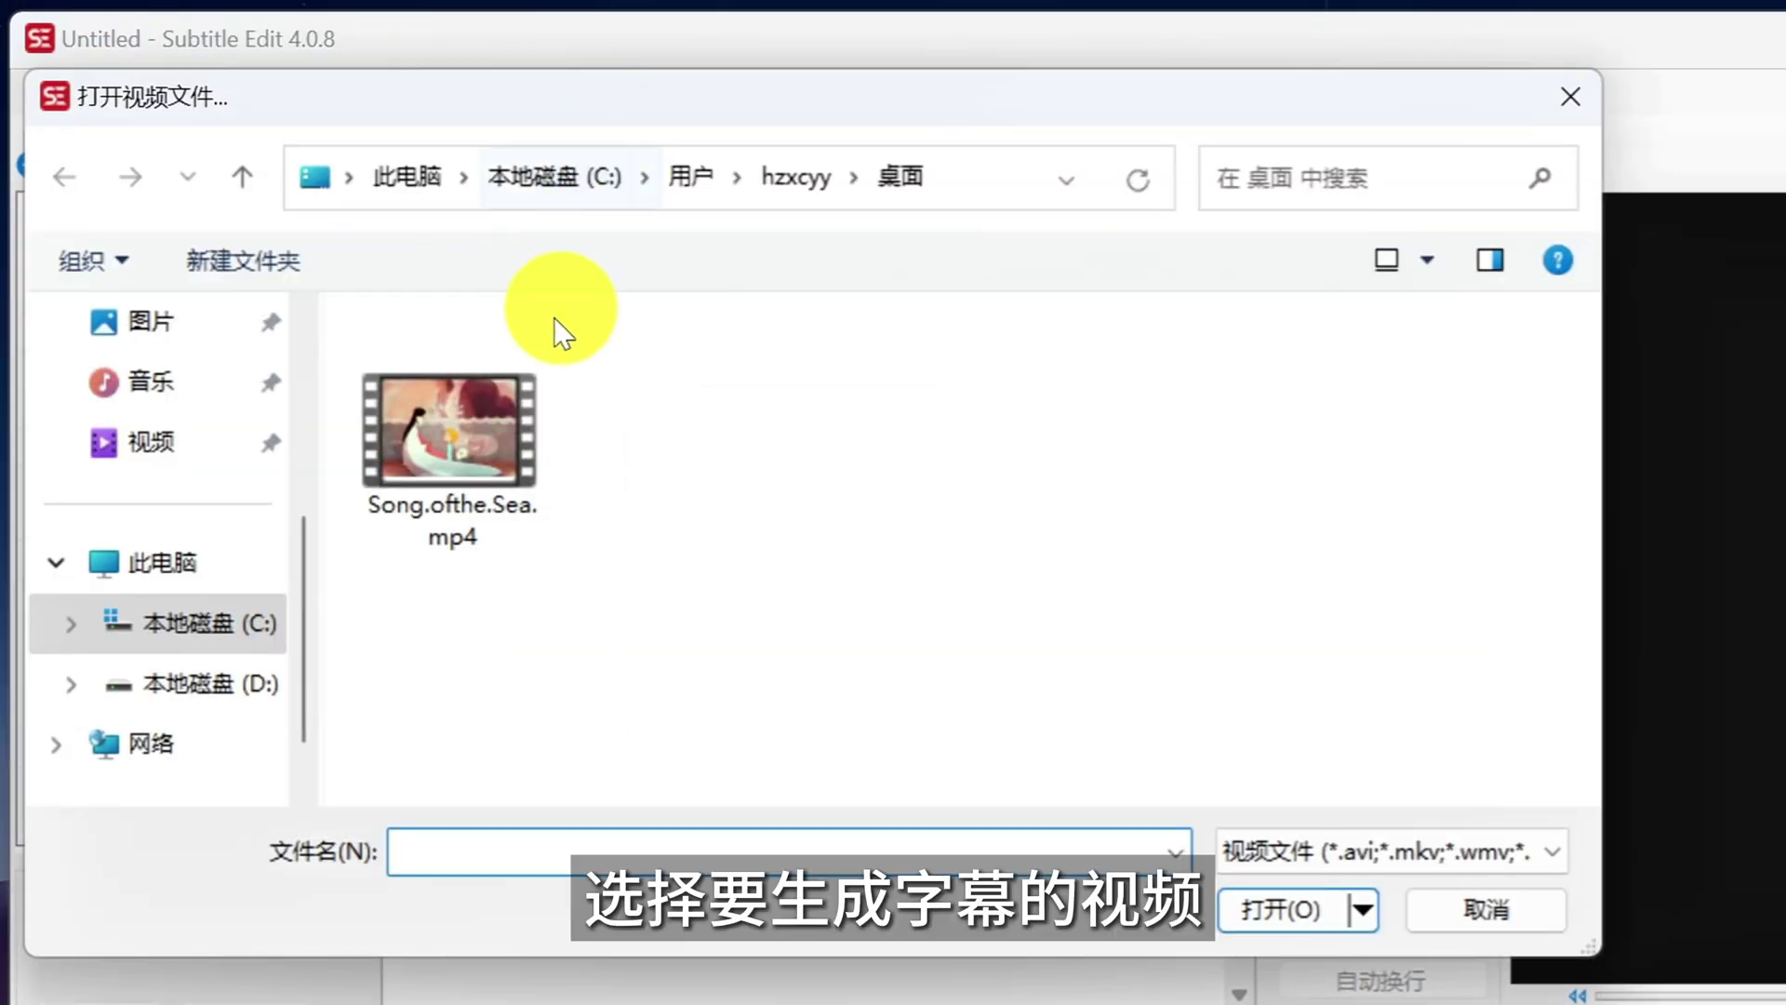
pyautogui.doubleClick(424, 479)
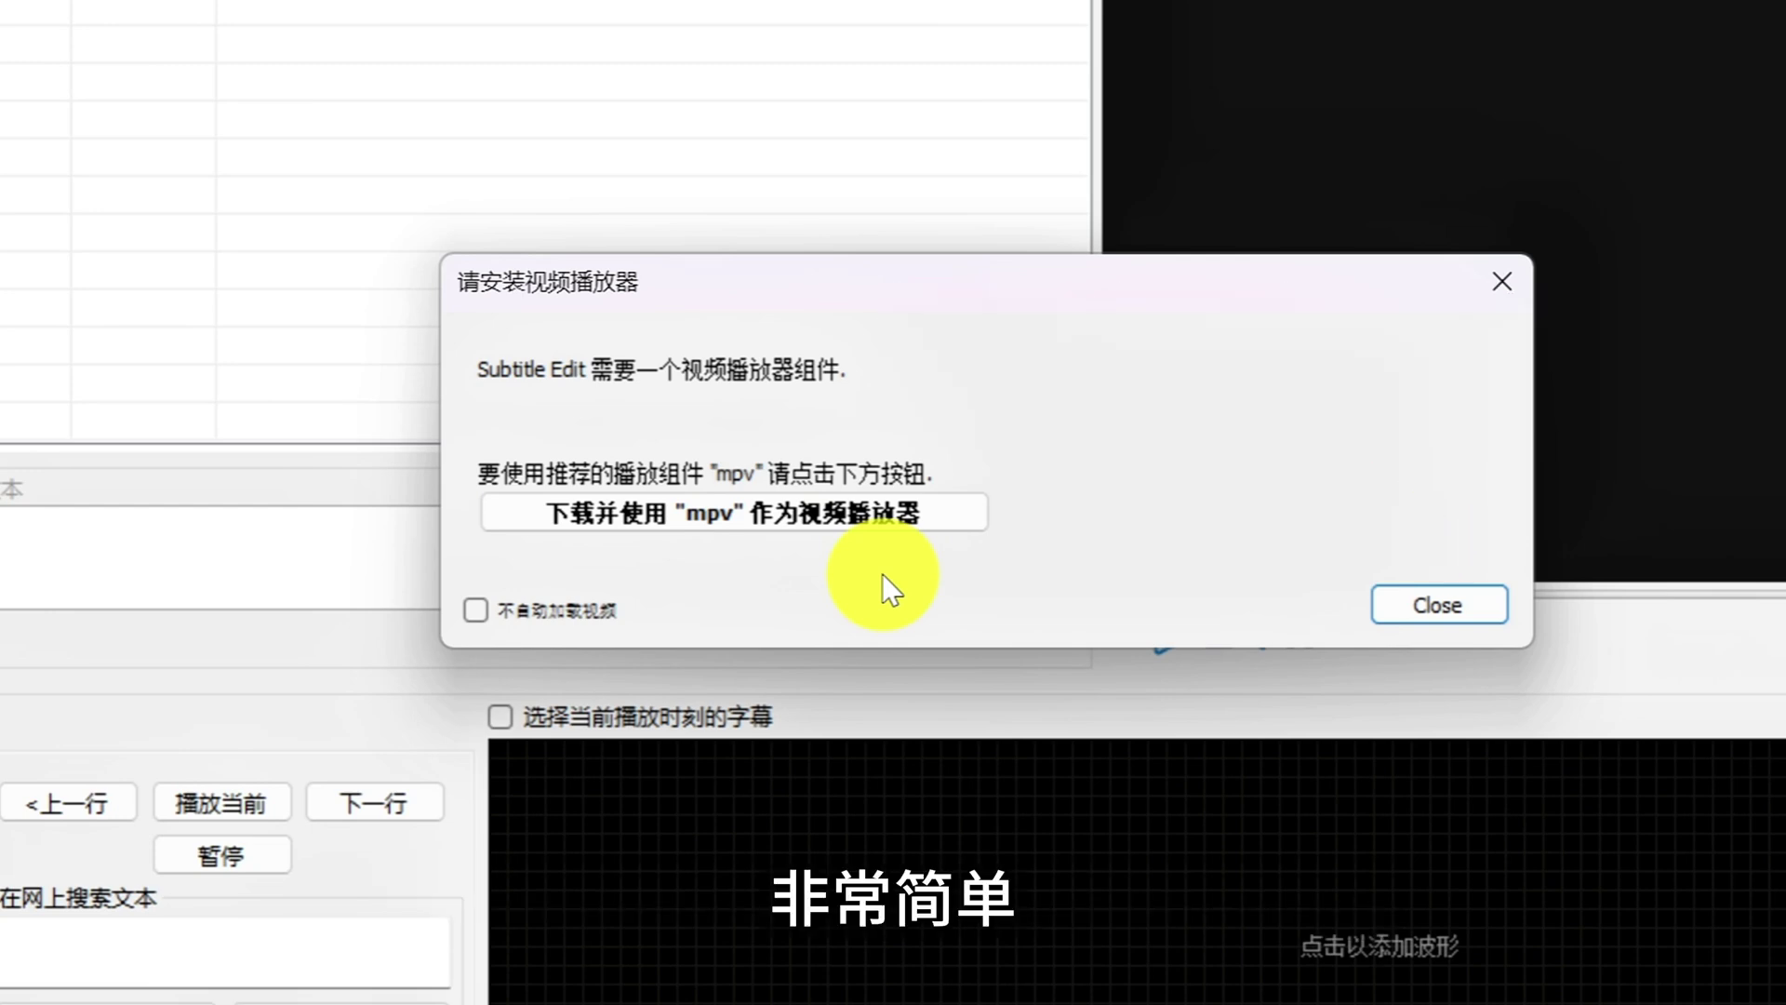
pyautogui.click(811, 518)
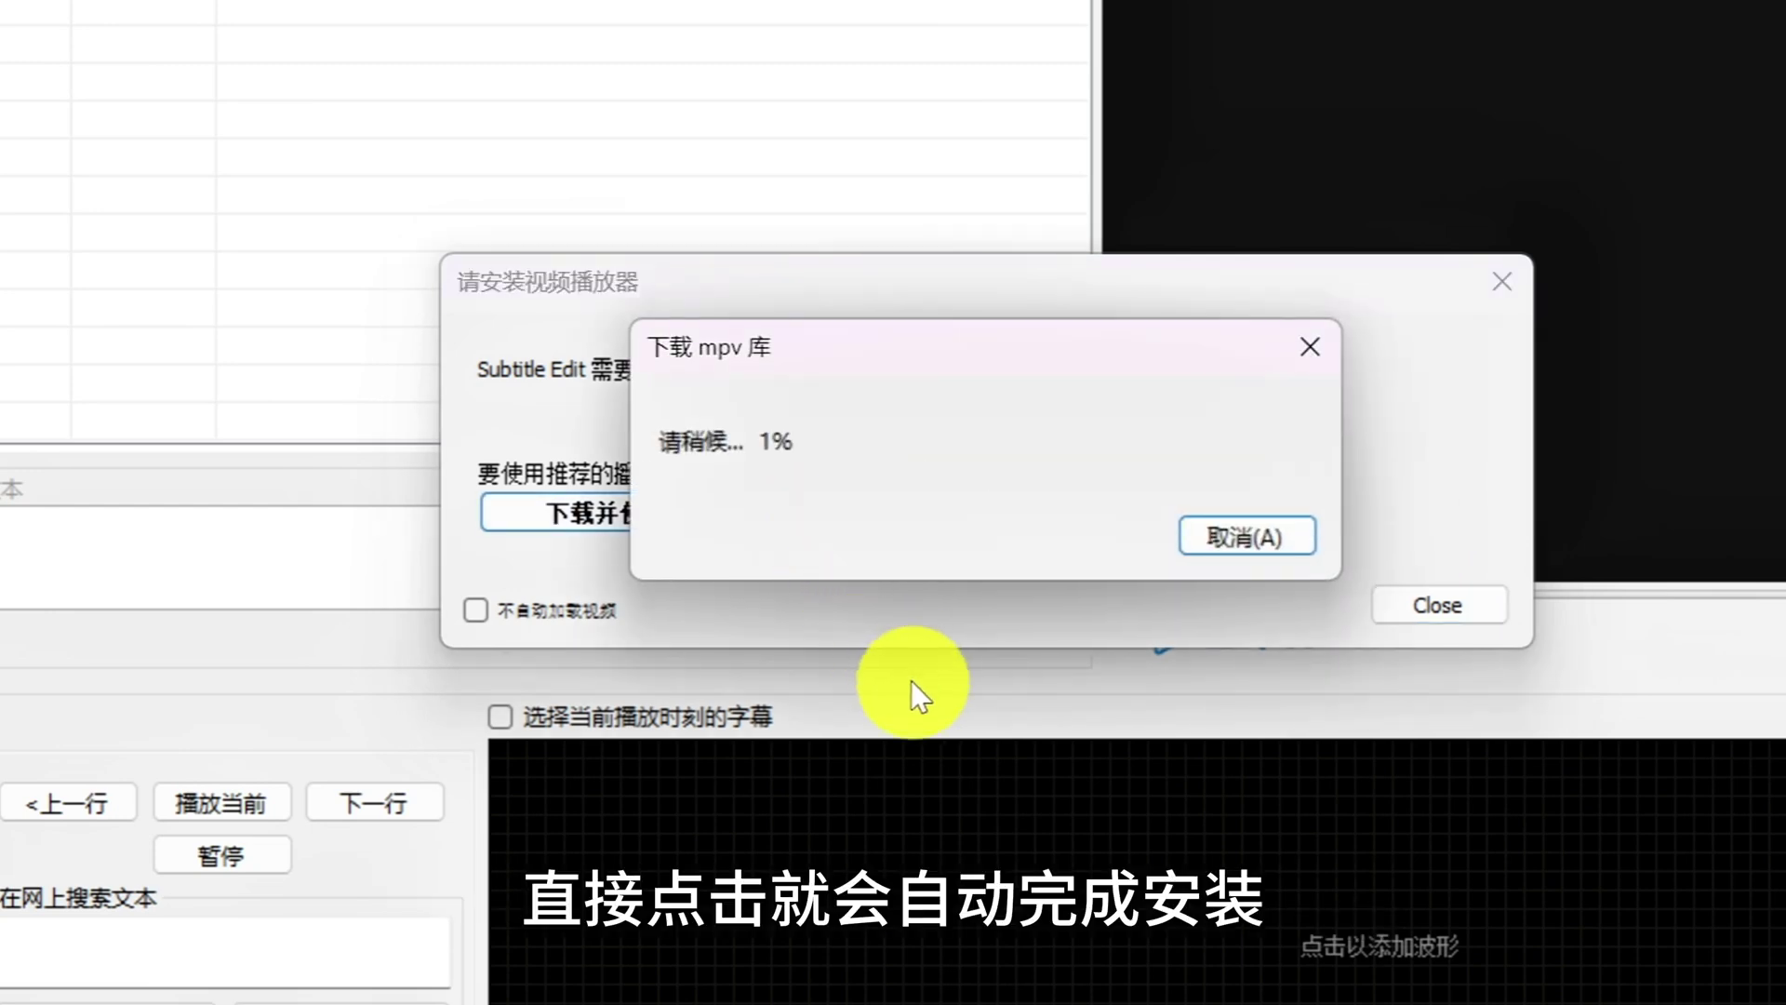
pyautogui.click(1218, 538)
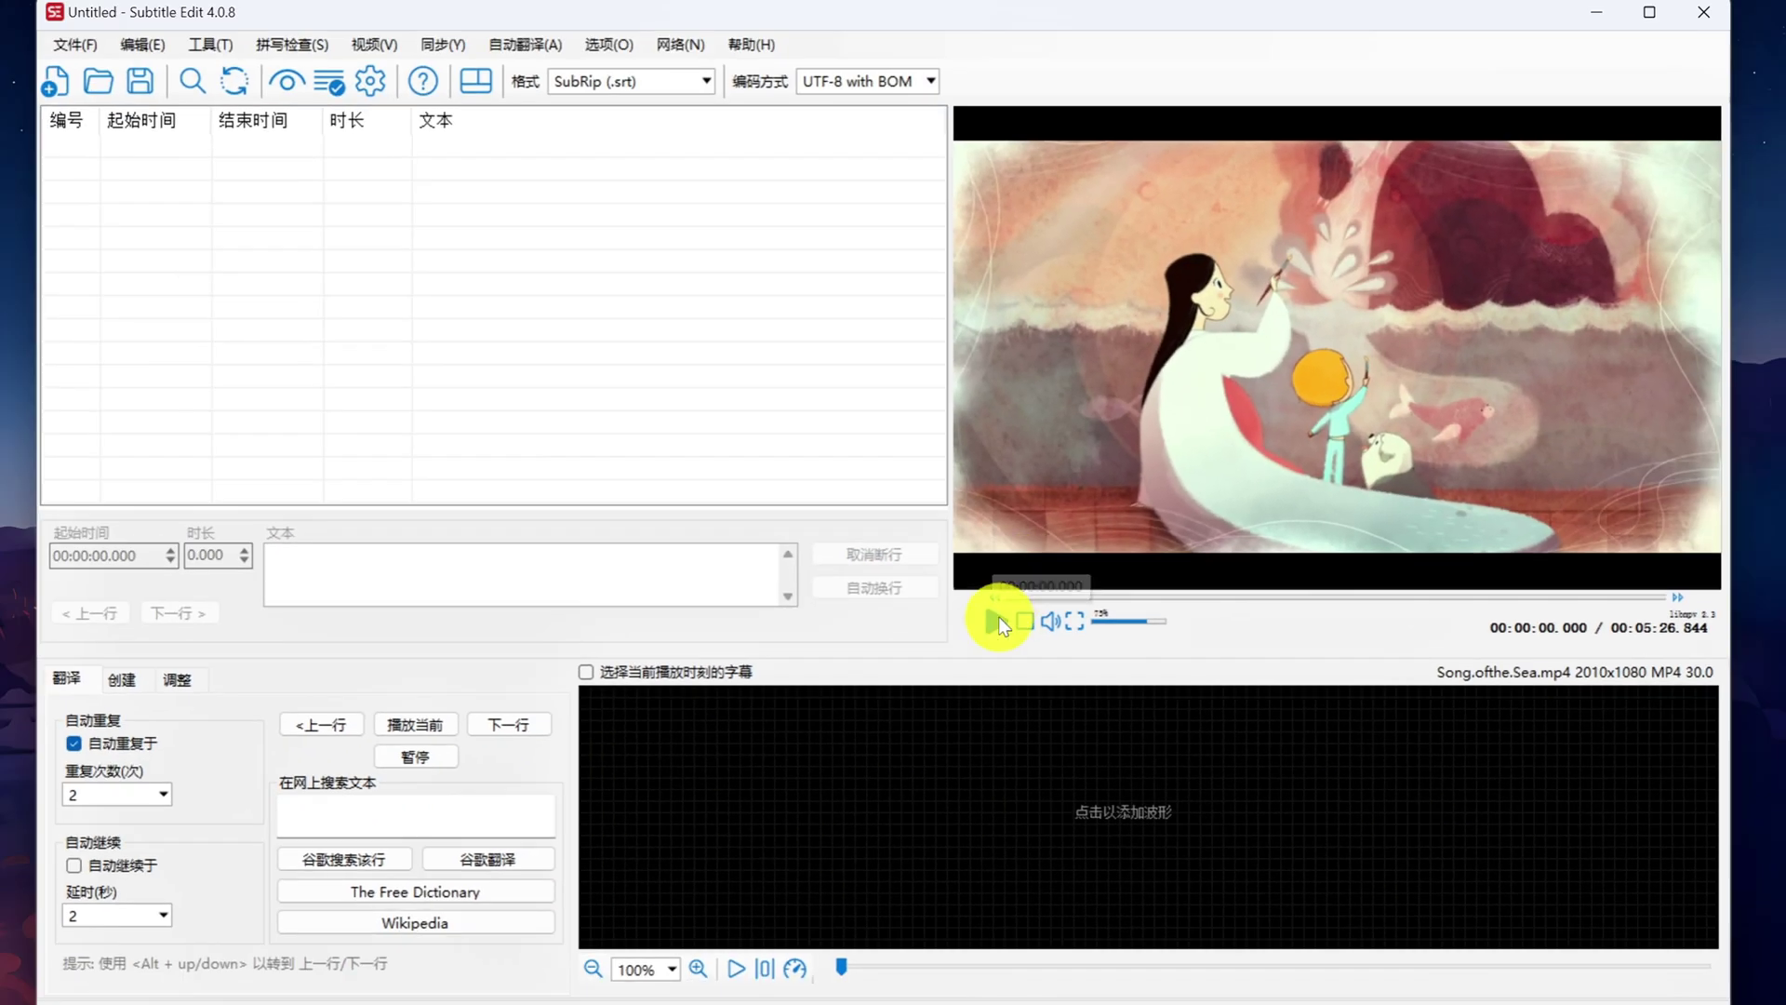
pyautogui.click(1171, 634)
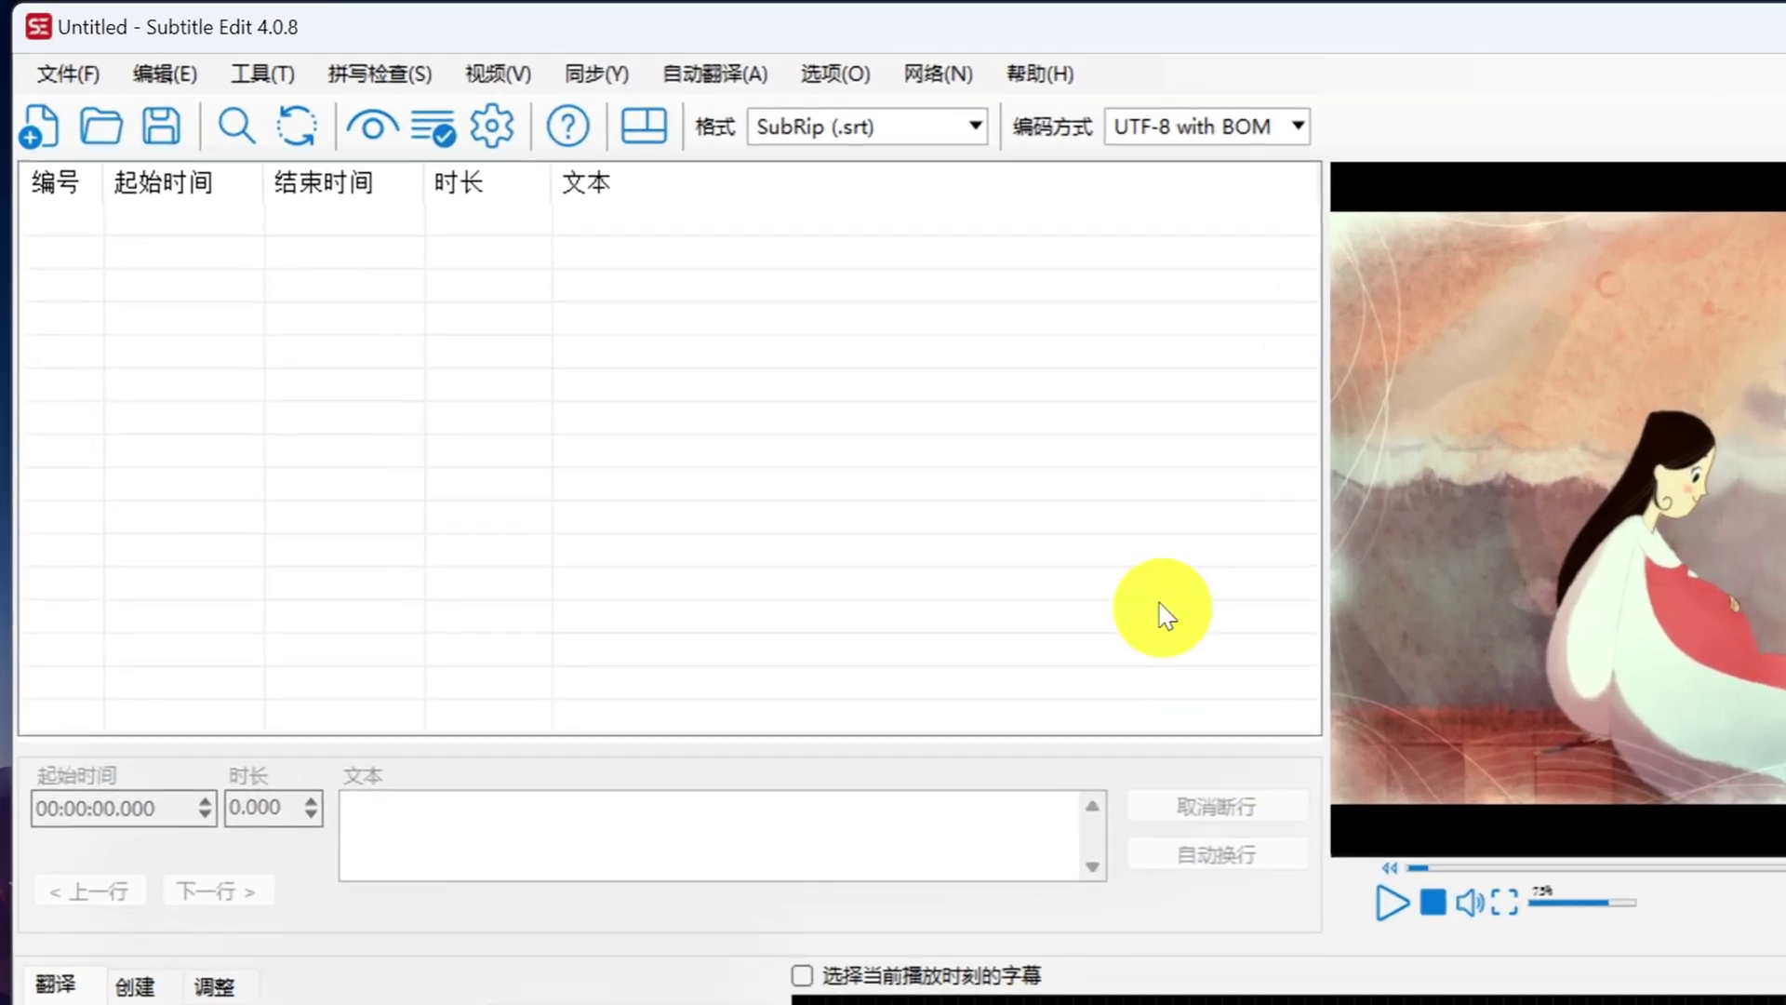
# Set the video player engine to VLC 媒体播放器 in the program settings and confirm
pyautogui.click(610, 45)
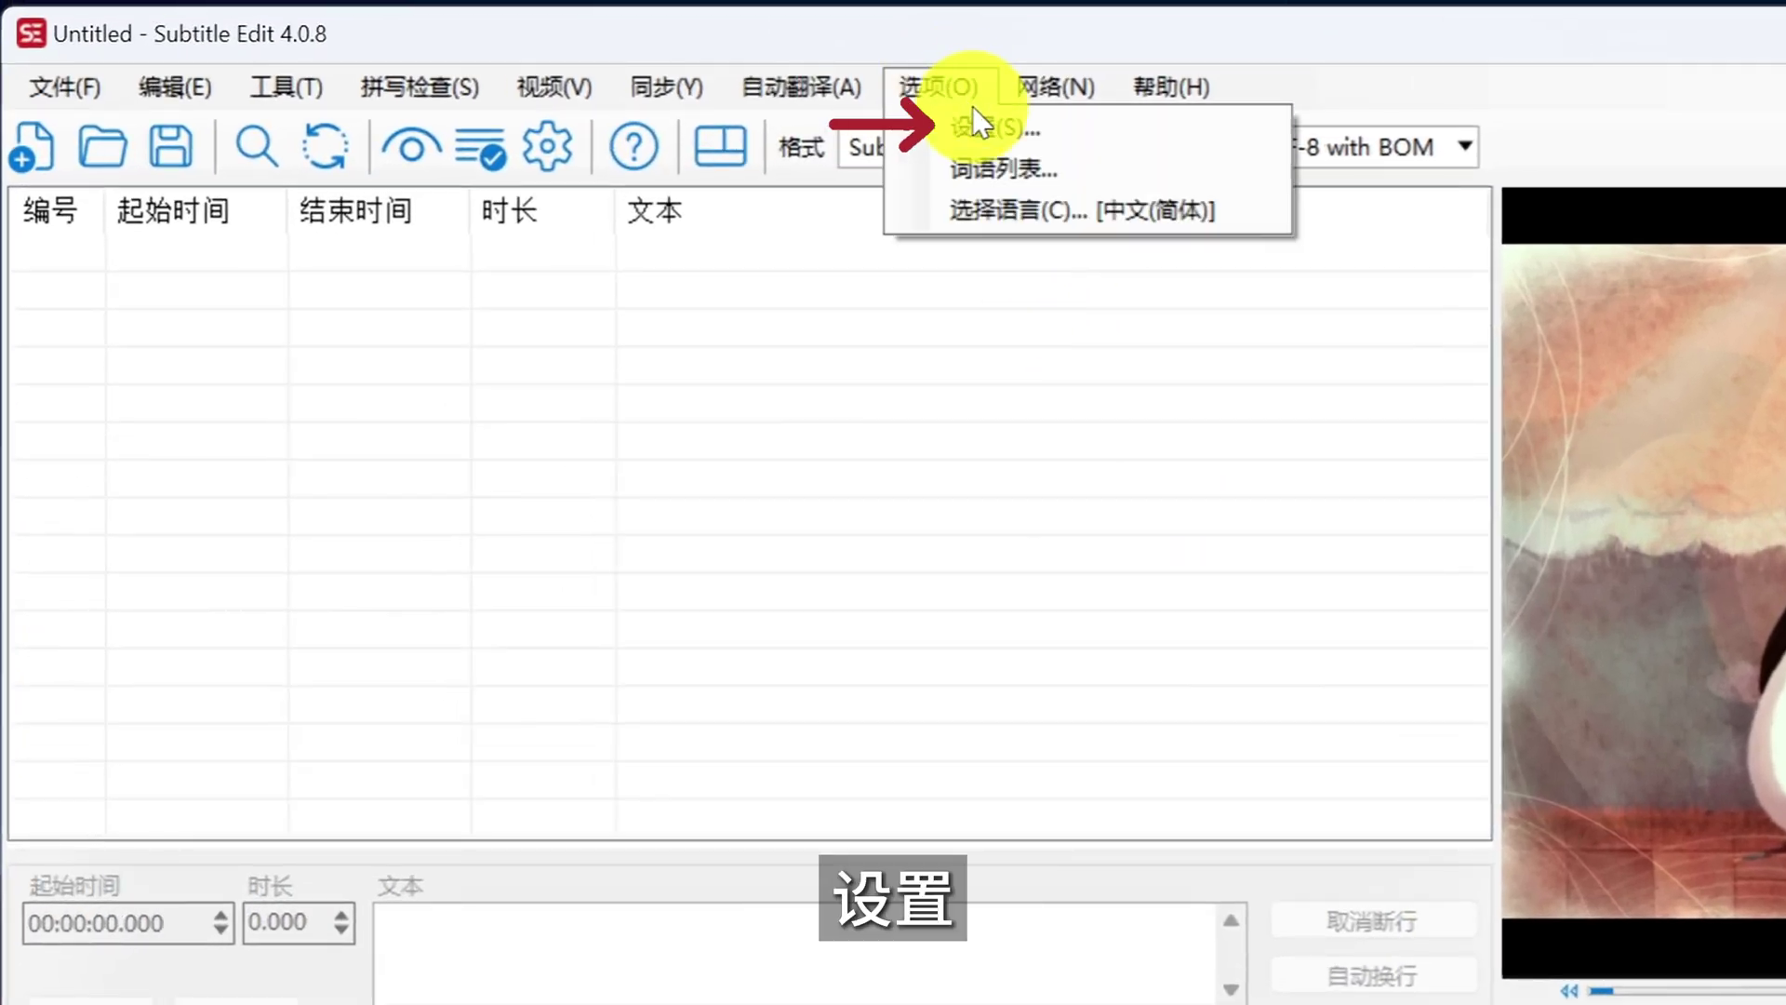
pyautogui.click(974, 114)
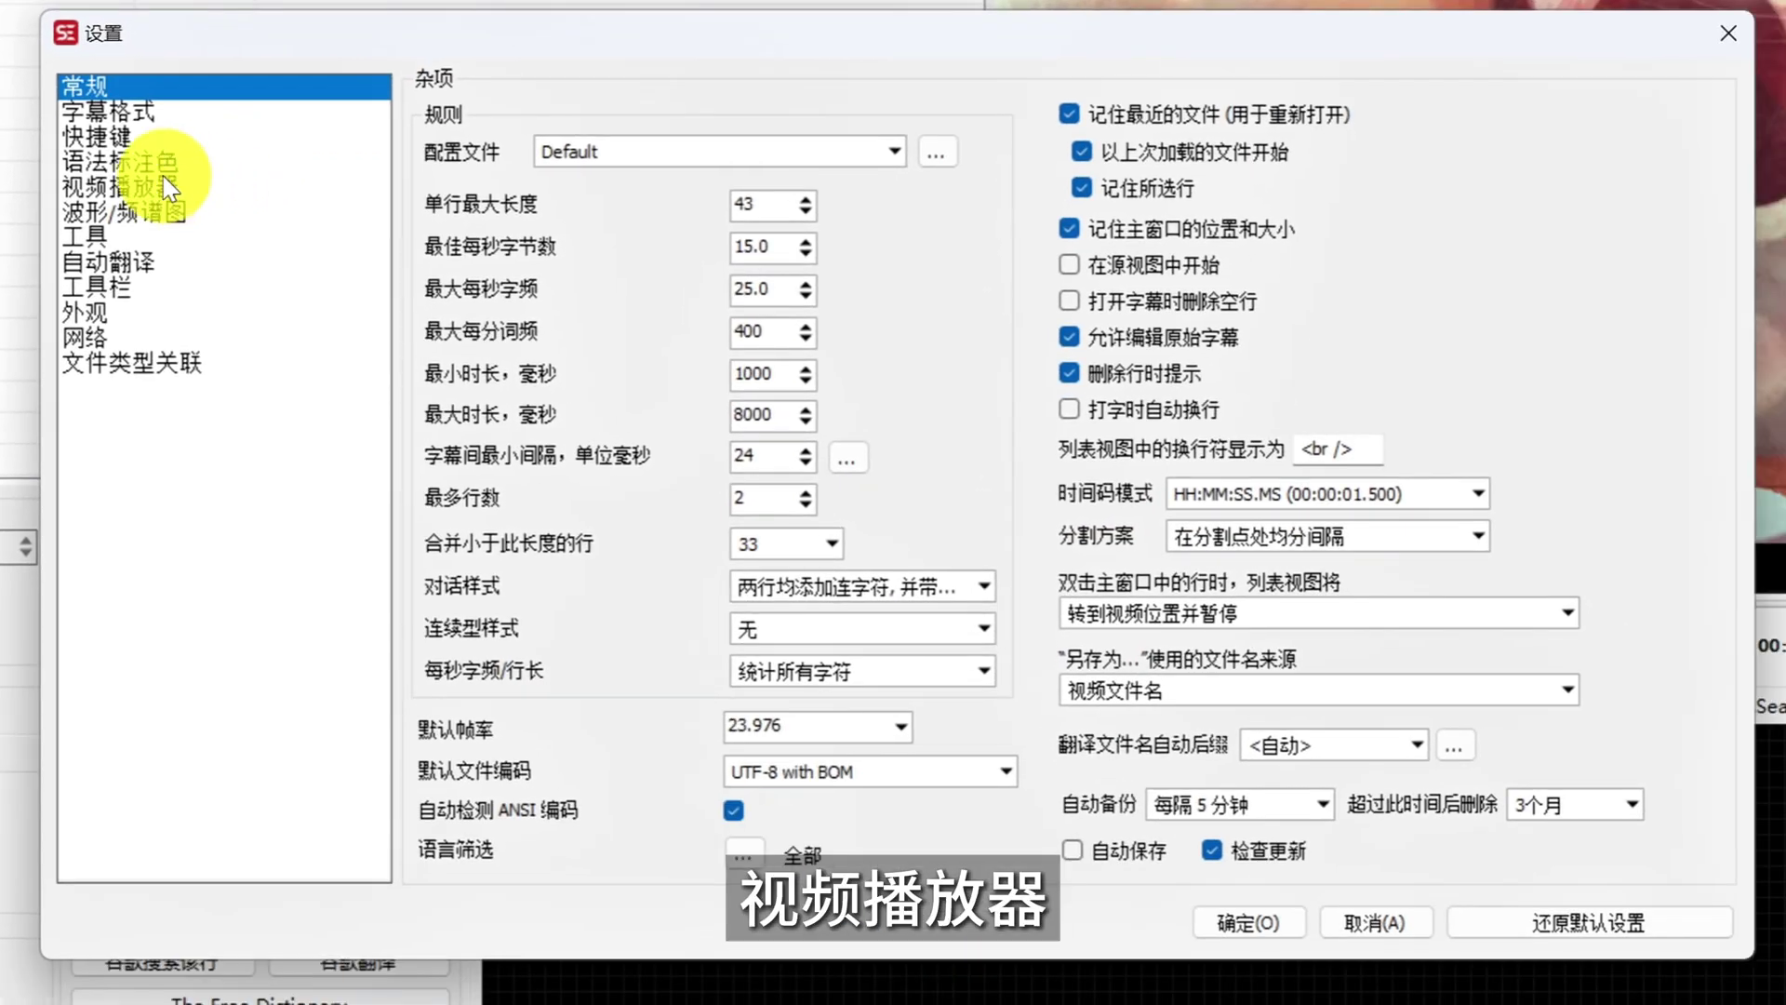
pyautogui.click(465, 490)
pyautogui.click(430, 248)
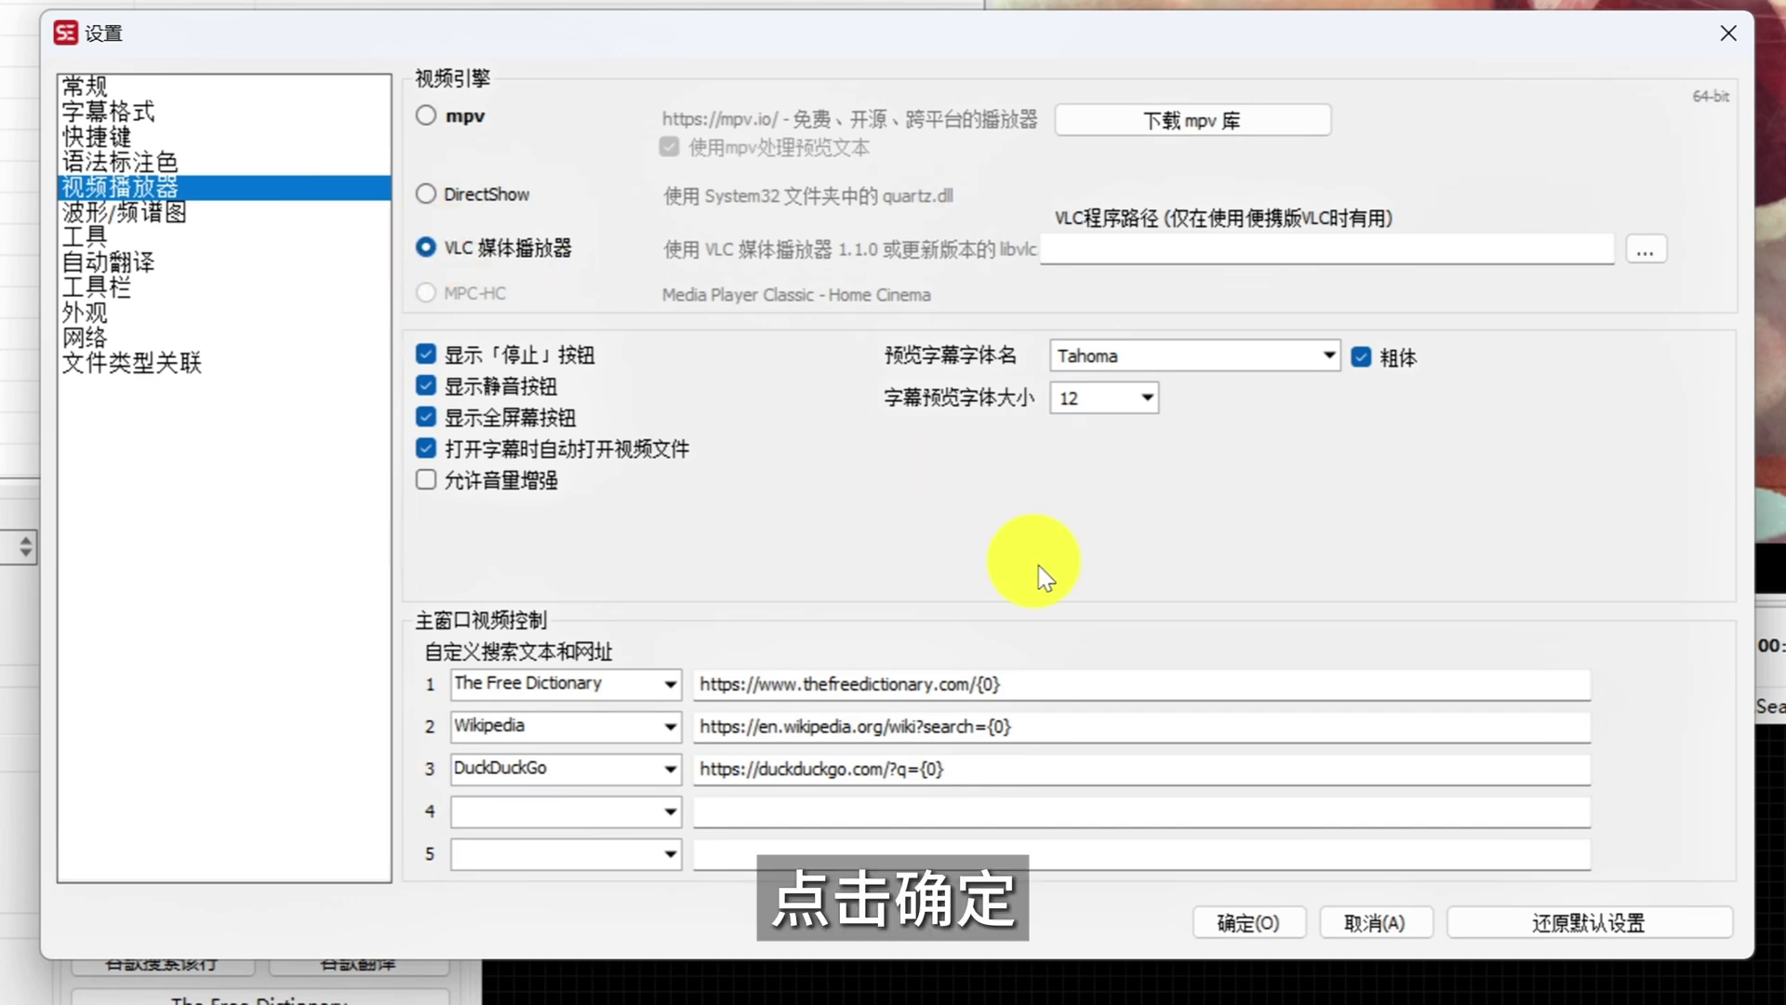
pyautogui.click(1235, 928)
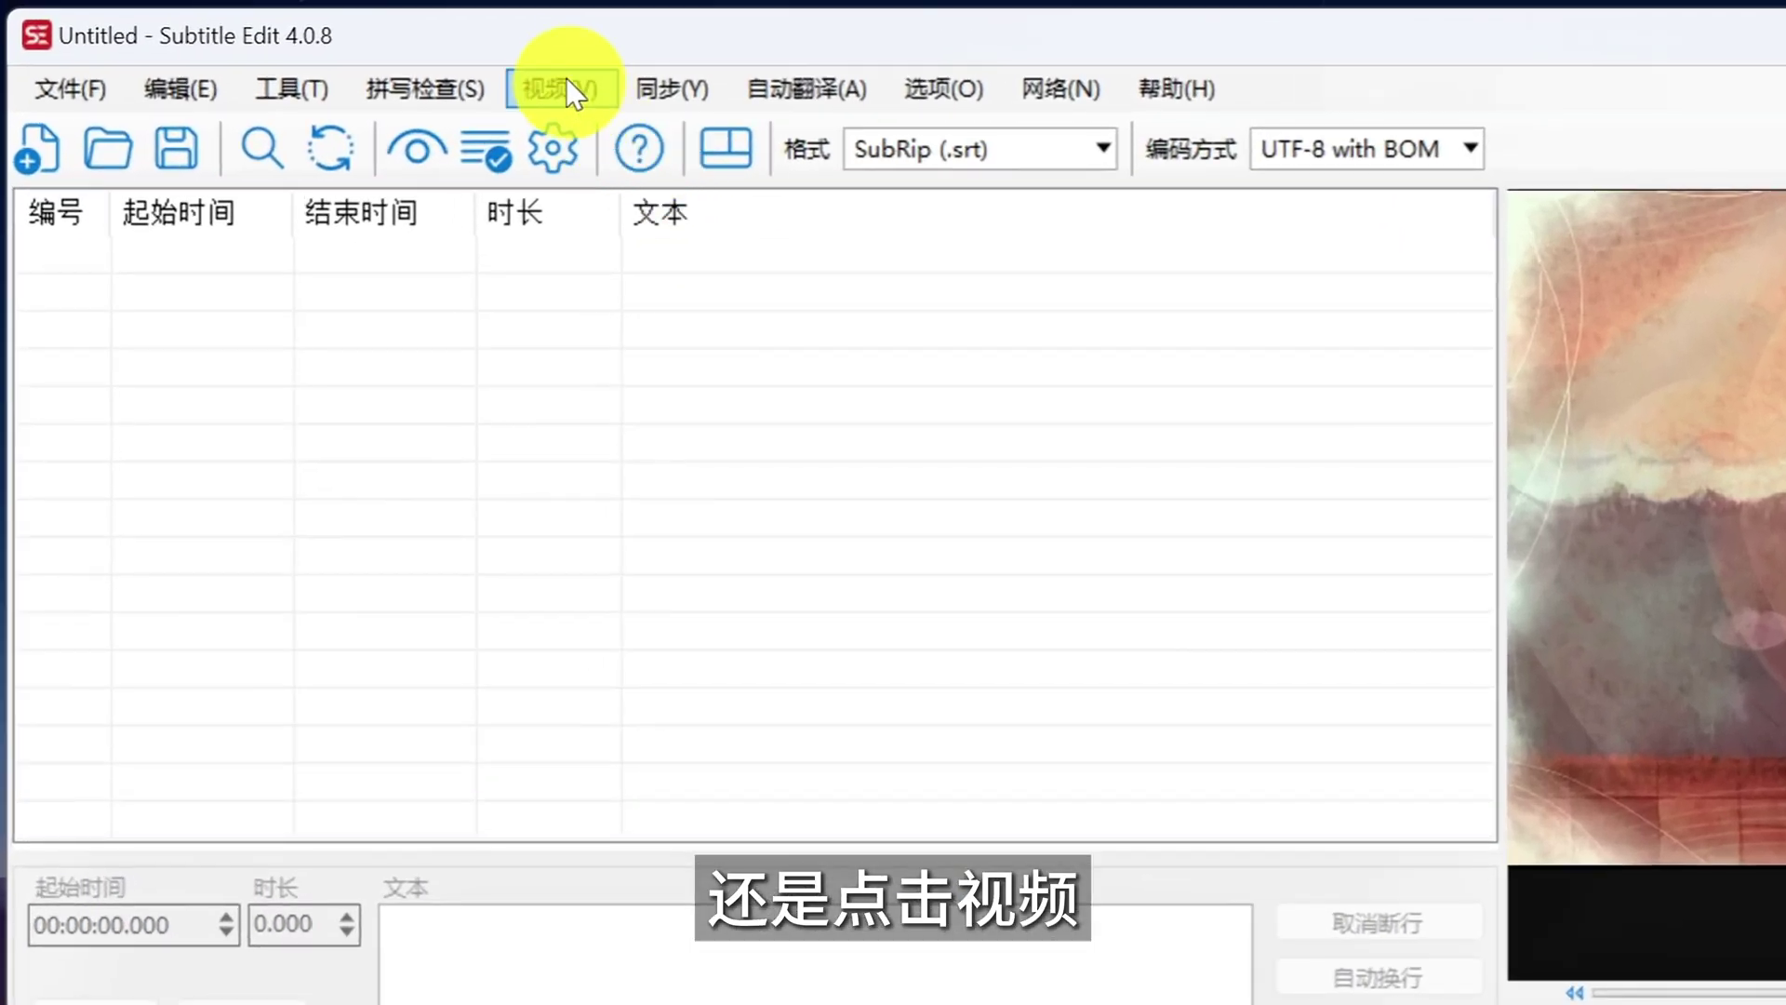
# Start Whisper speech recognition for the video, downloading FFmpeg and Purfview's Faster-Whisper
pyautogui.click(377, 45)
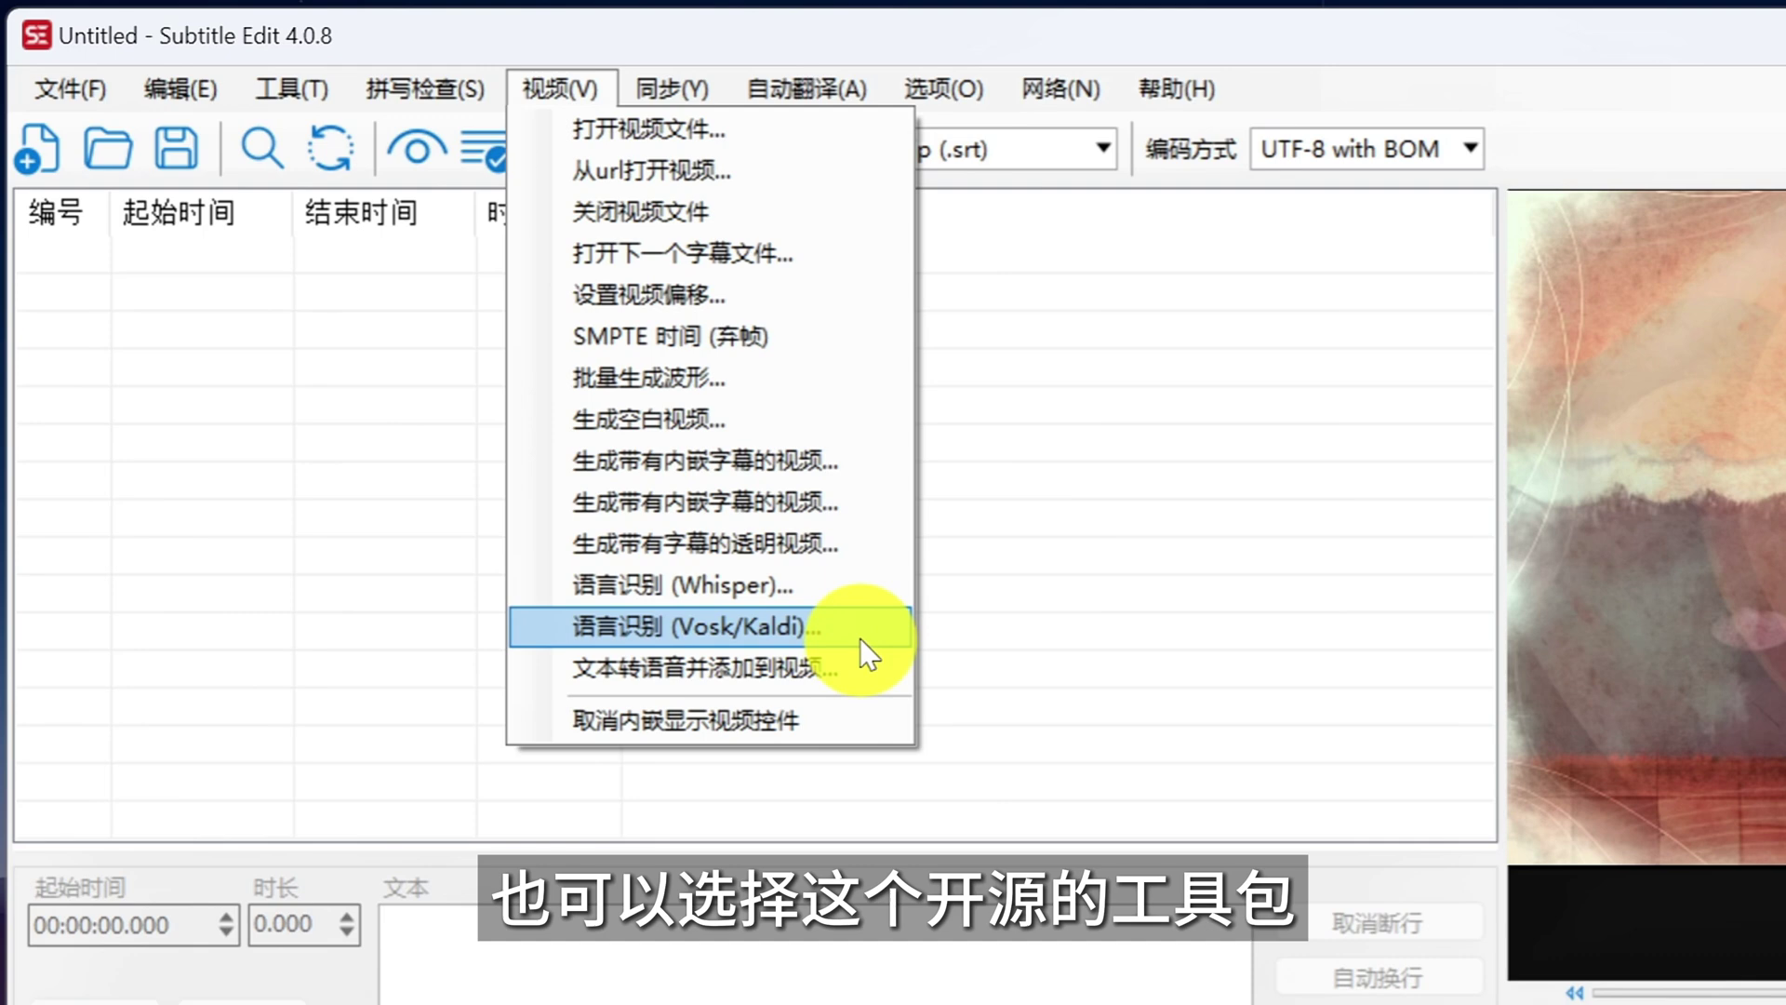
pyautogui.click(670, 573)
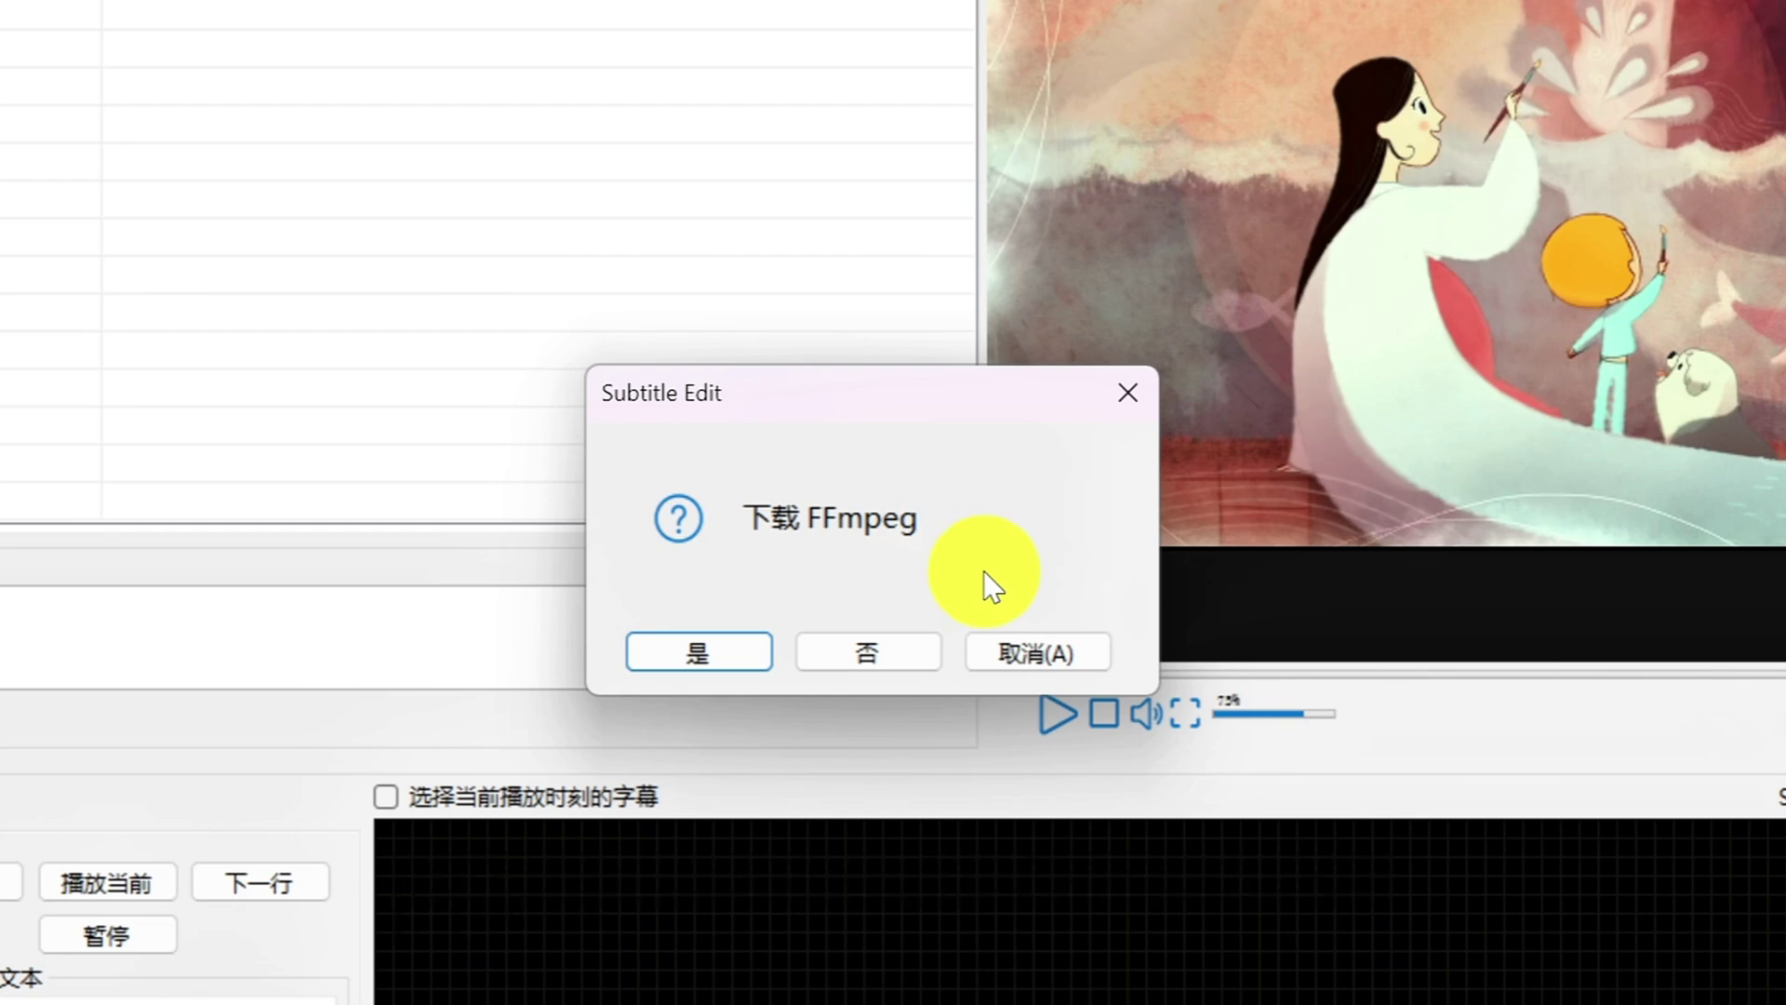
pyautogui.click(742, 650)
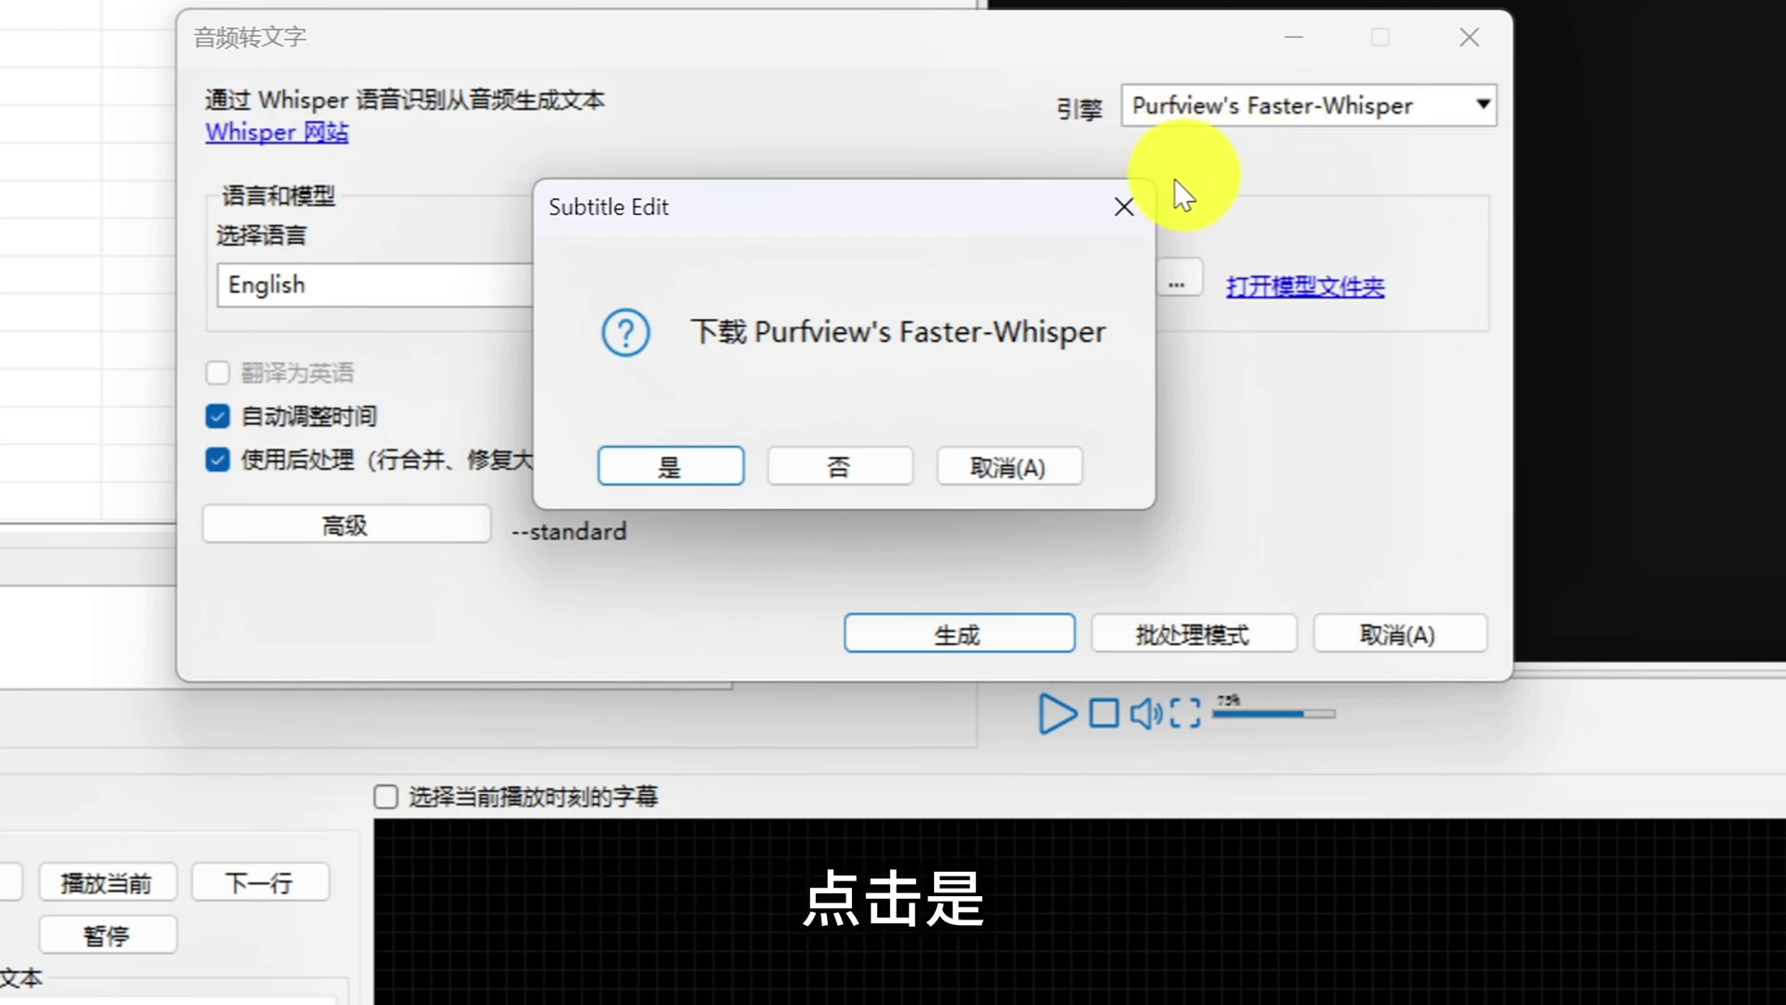
pyautogui.click(689, 470)
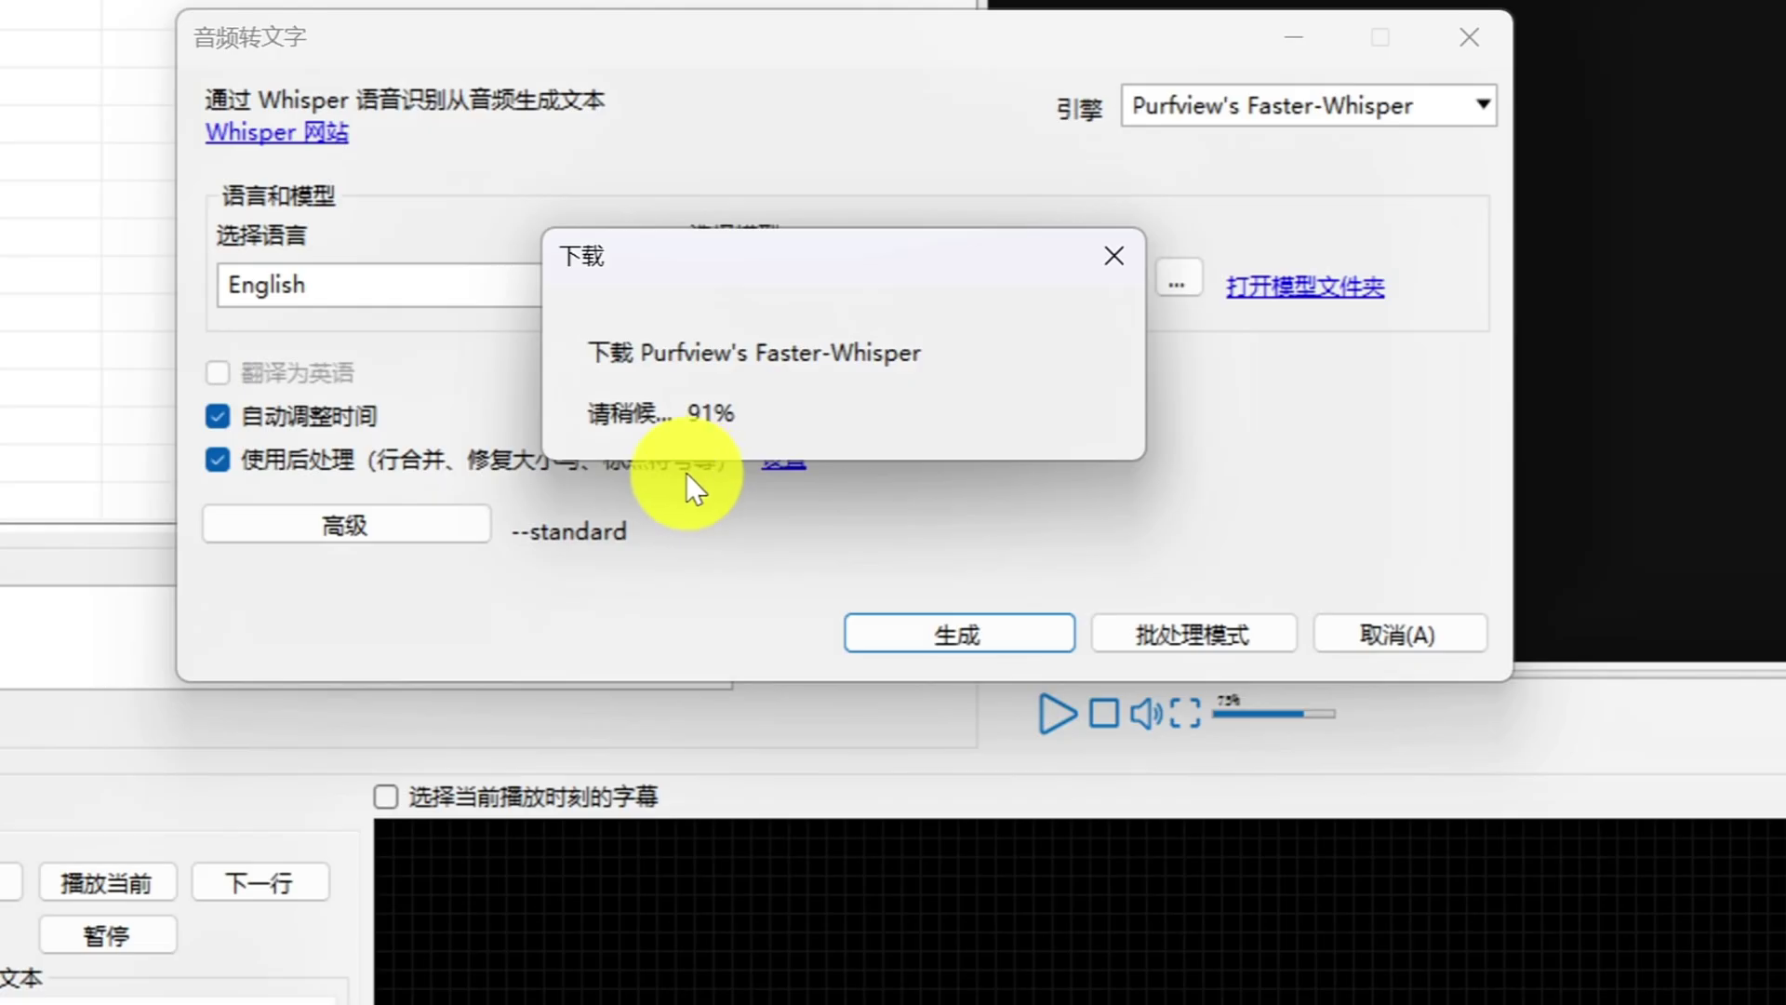
# Choose Purfview's Faster-Whisper as the recognition engine and English as the spoken language
pyautogui.click(1483, 110)
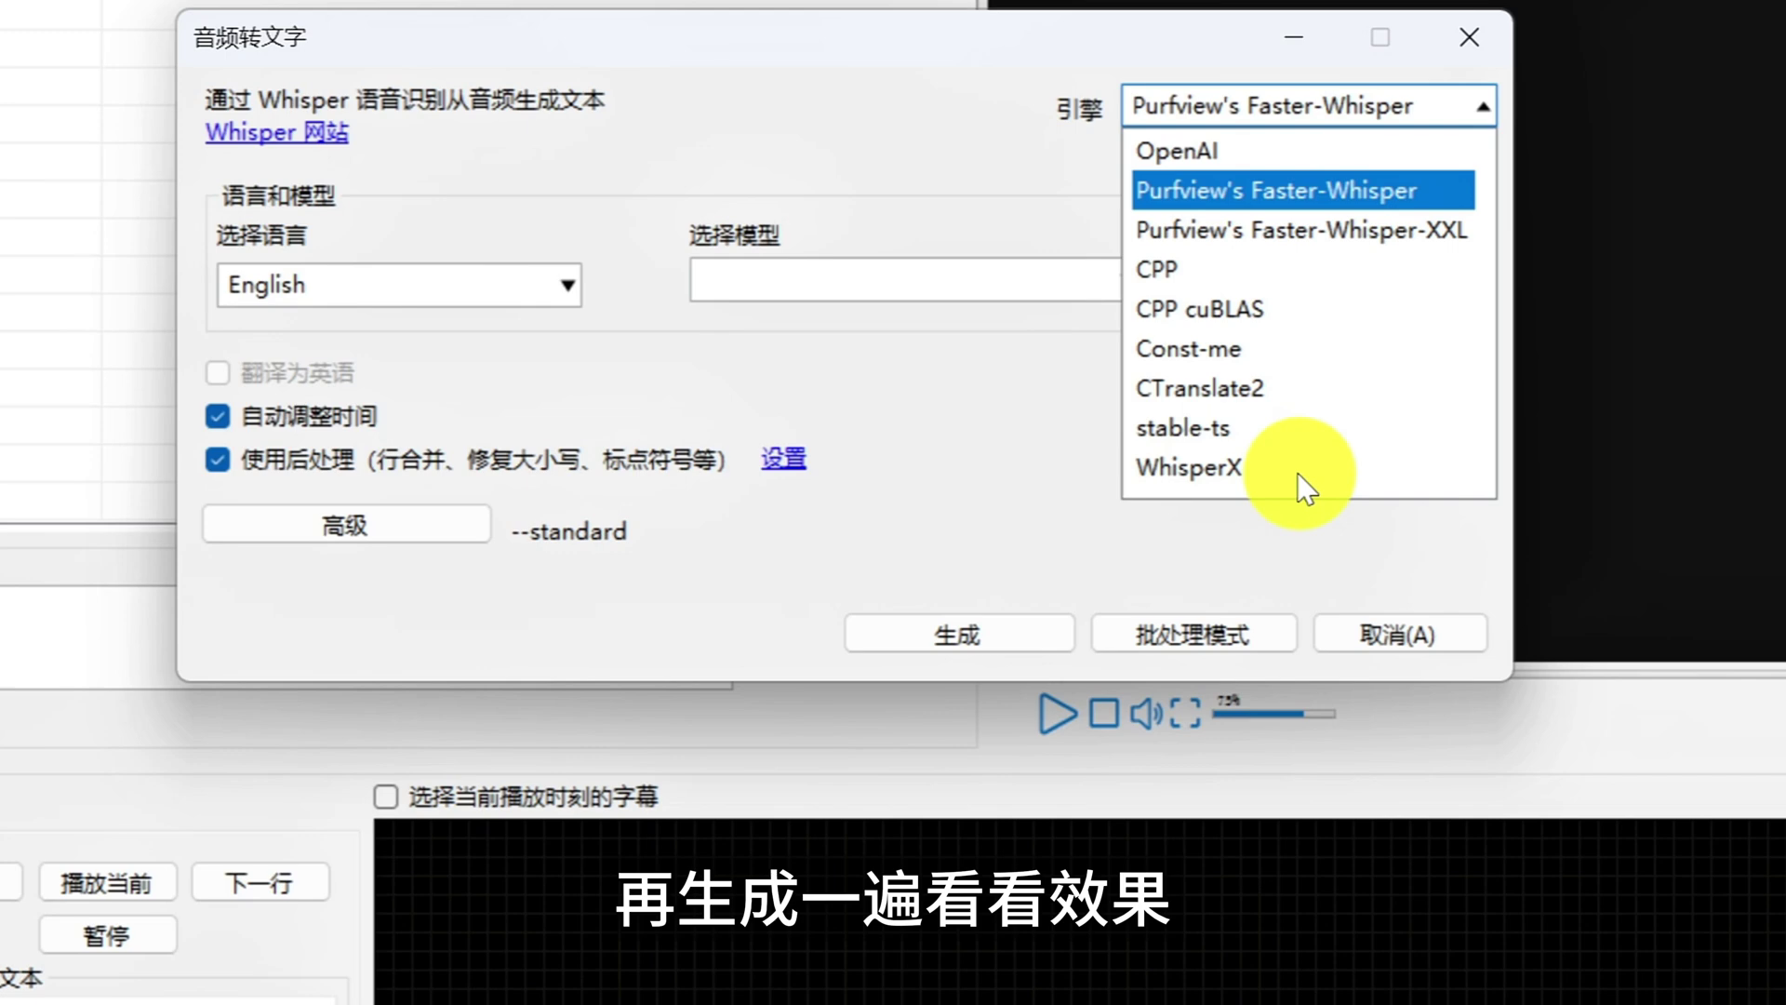
pyautogui.click(1416, 192)
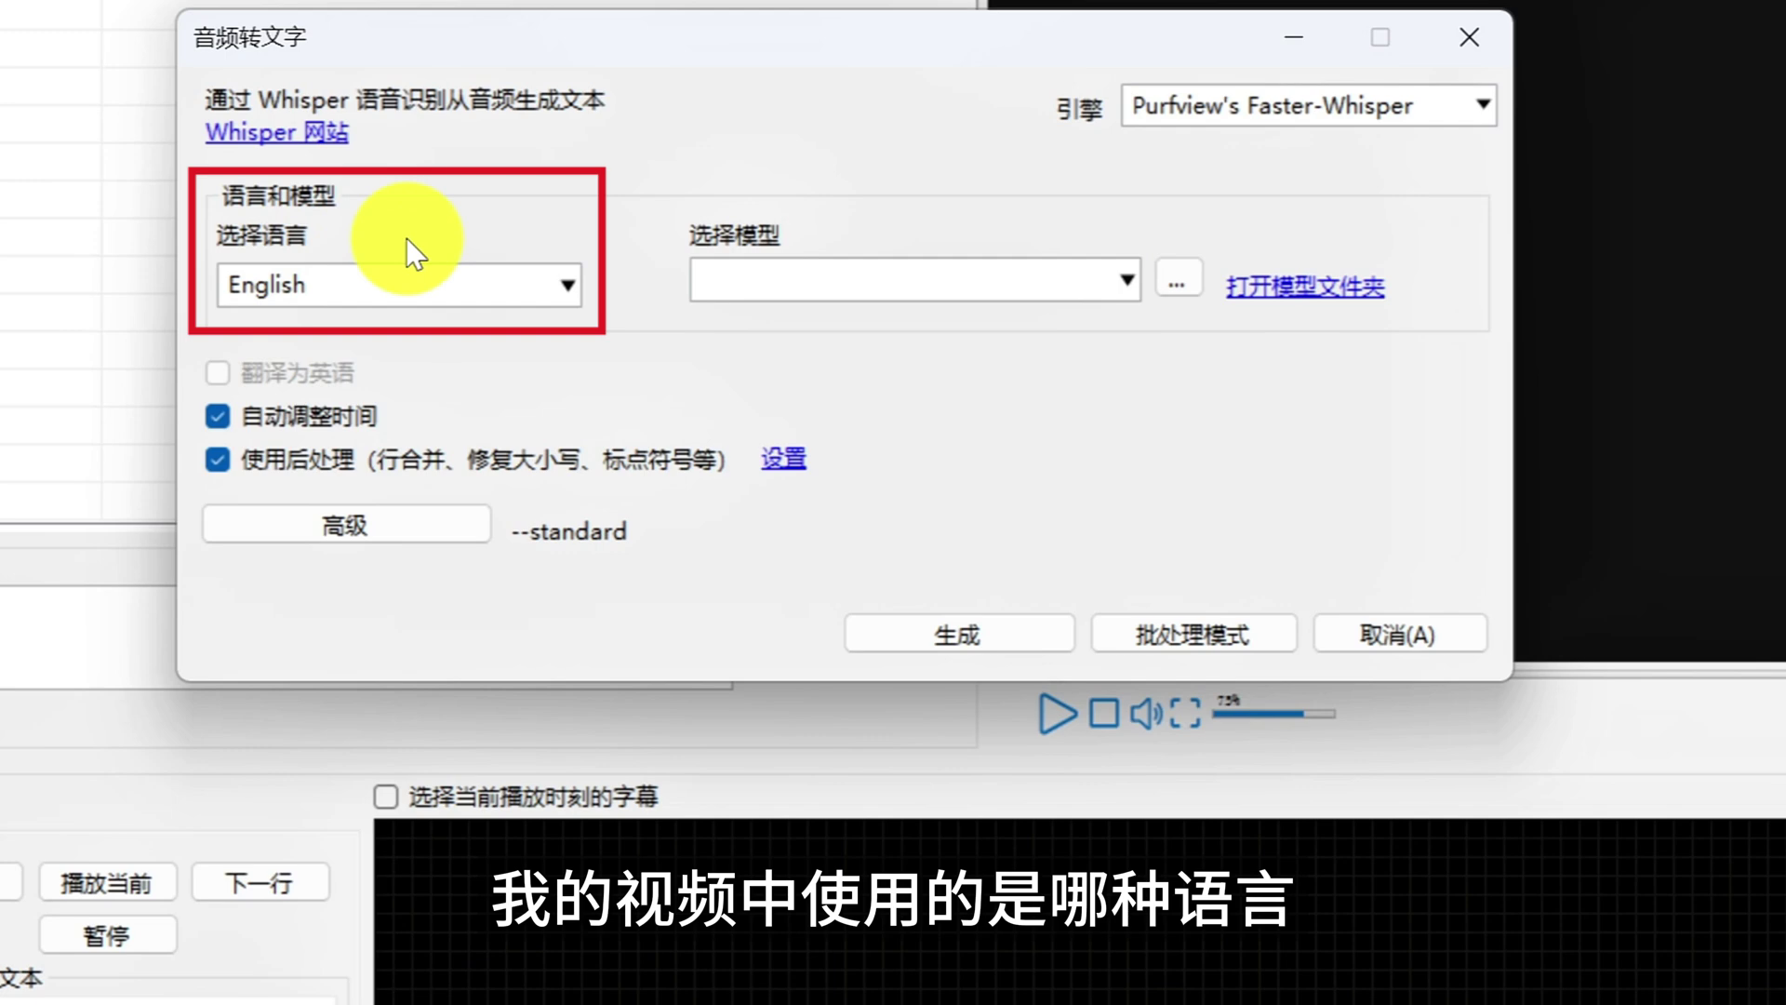
pyautogui.click(569, 274)
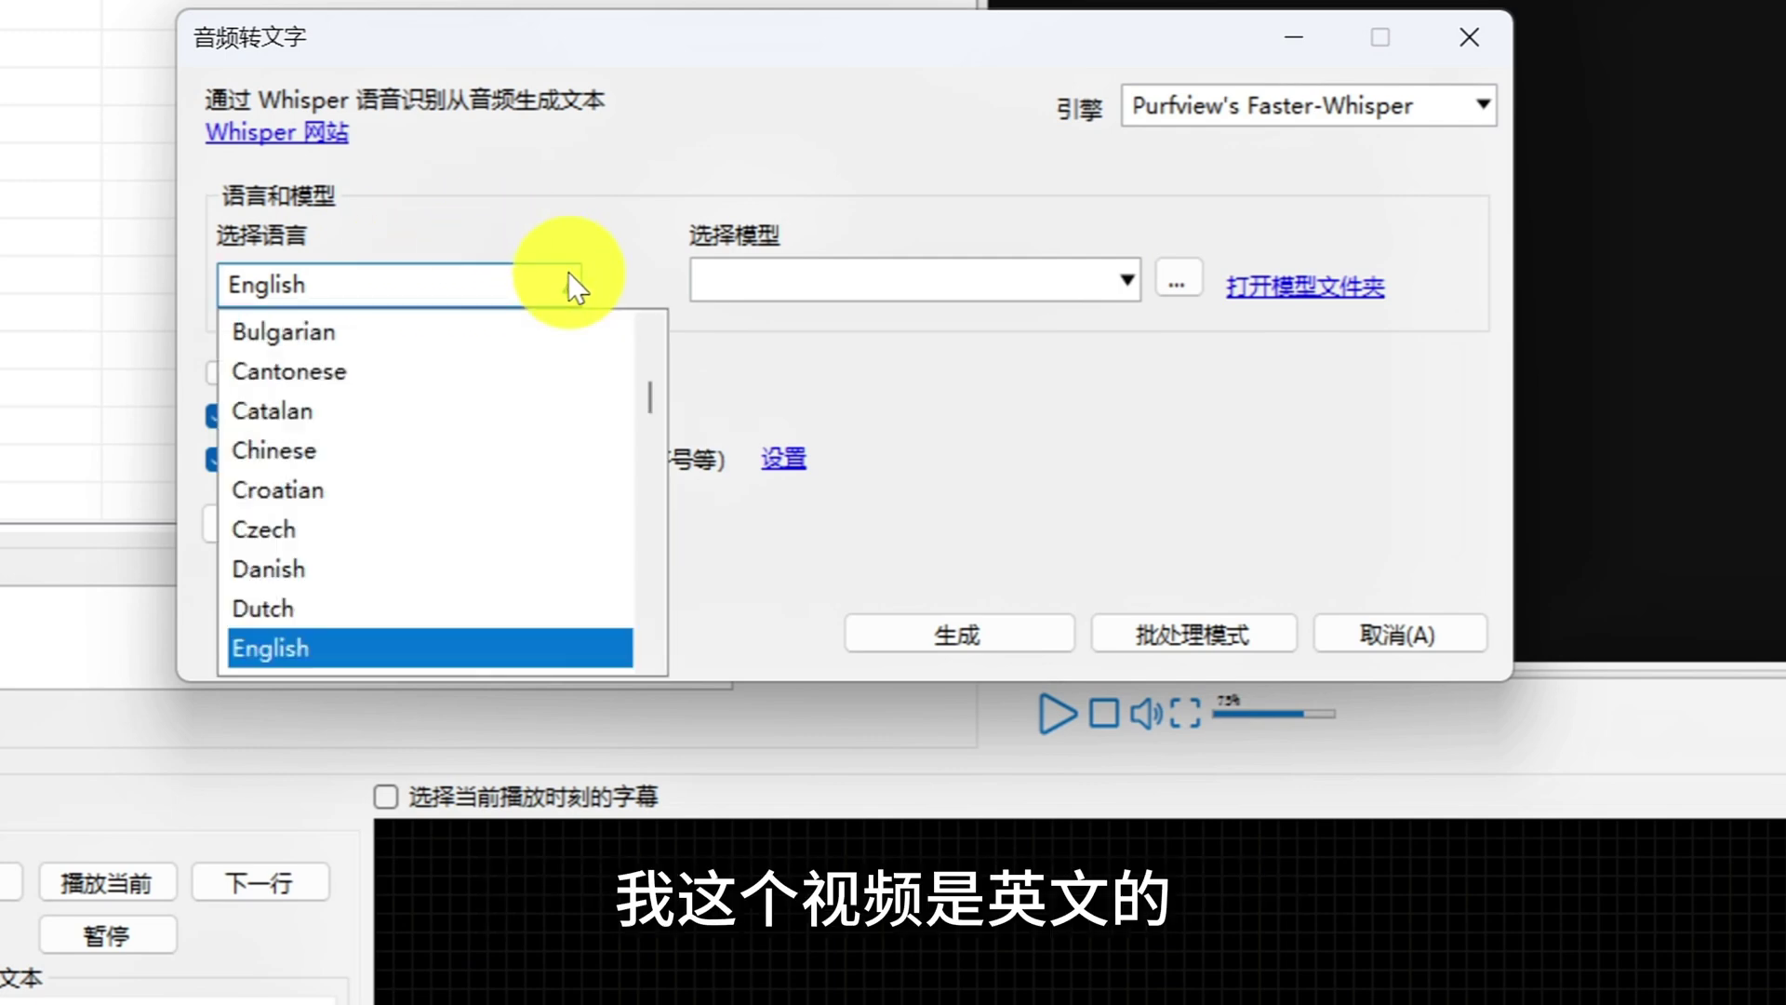
pyautogui.click(499, 659)
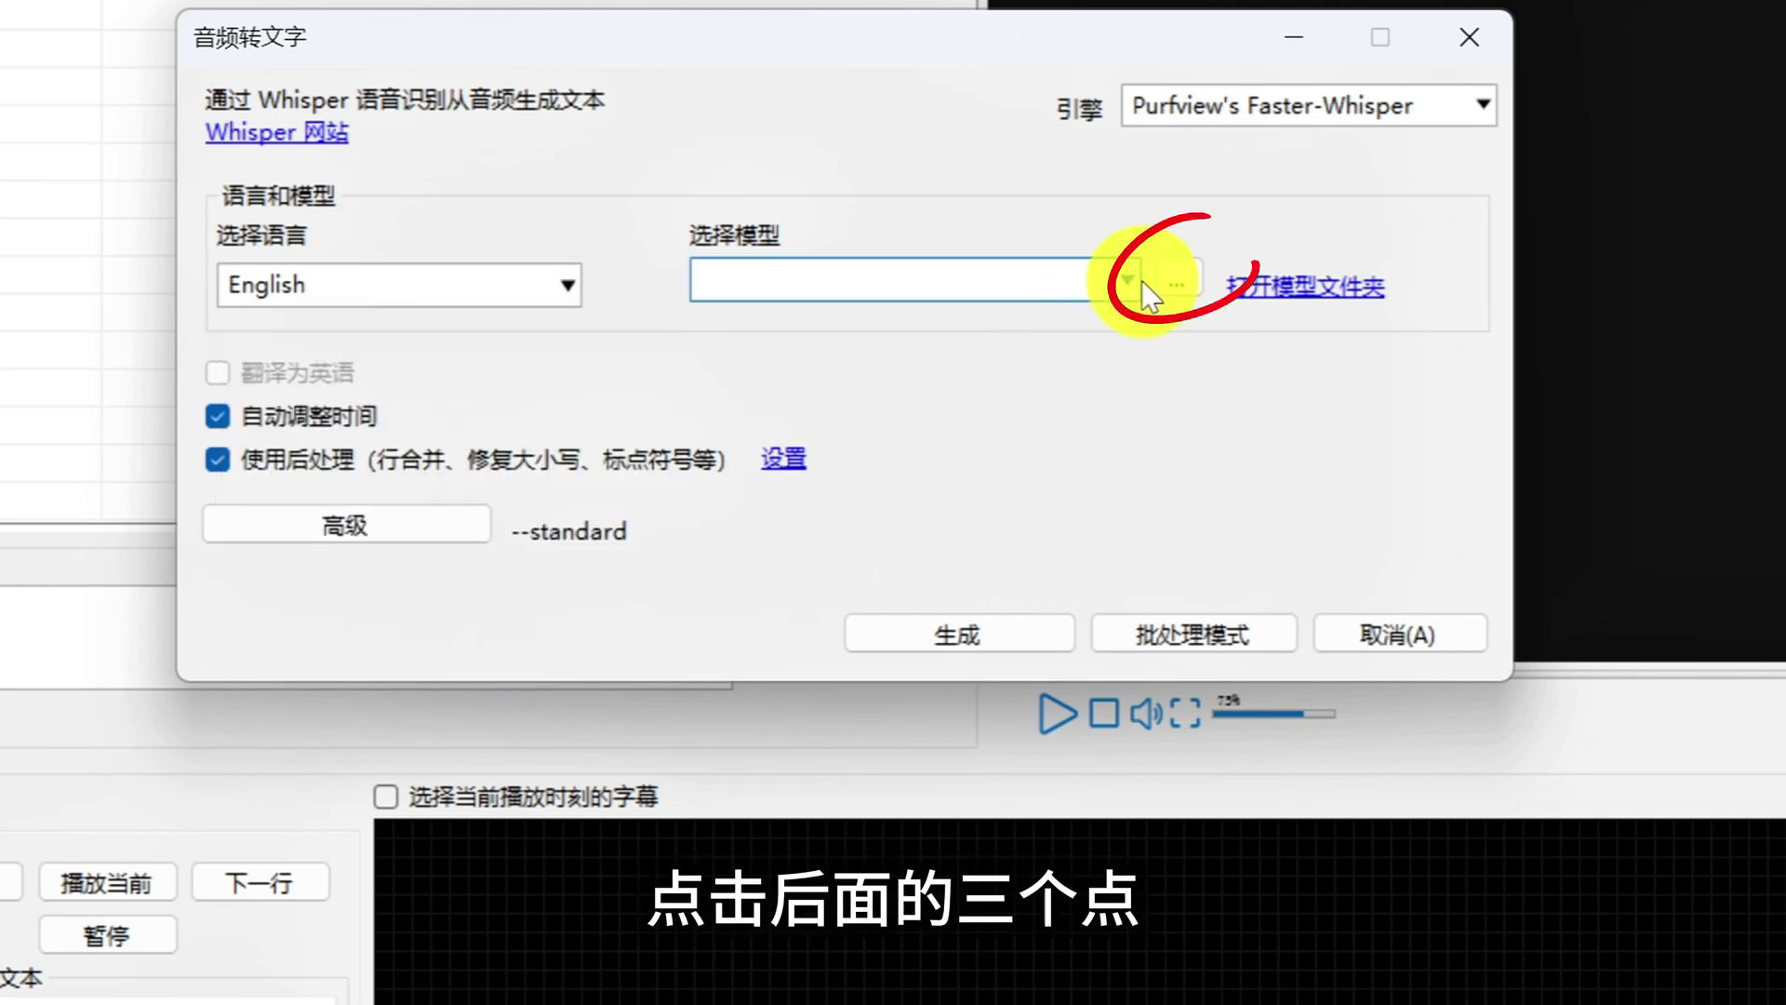
# Browse the downloadable Whisper models and download the large-v2 (2.9 GB) model
pyautogui.click(1174, 281)
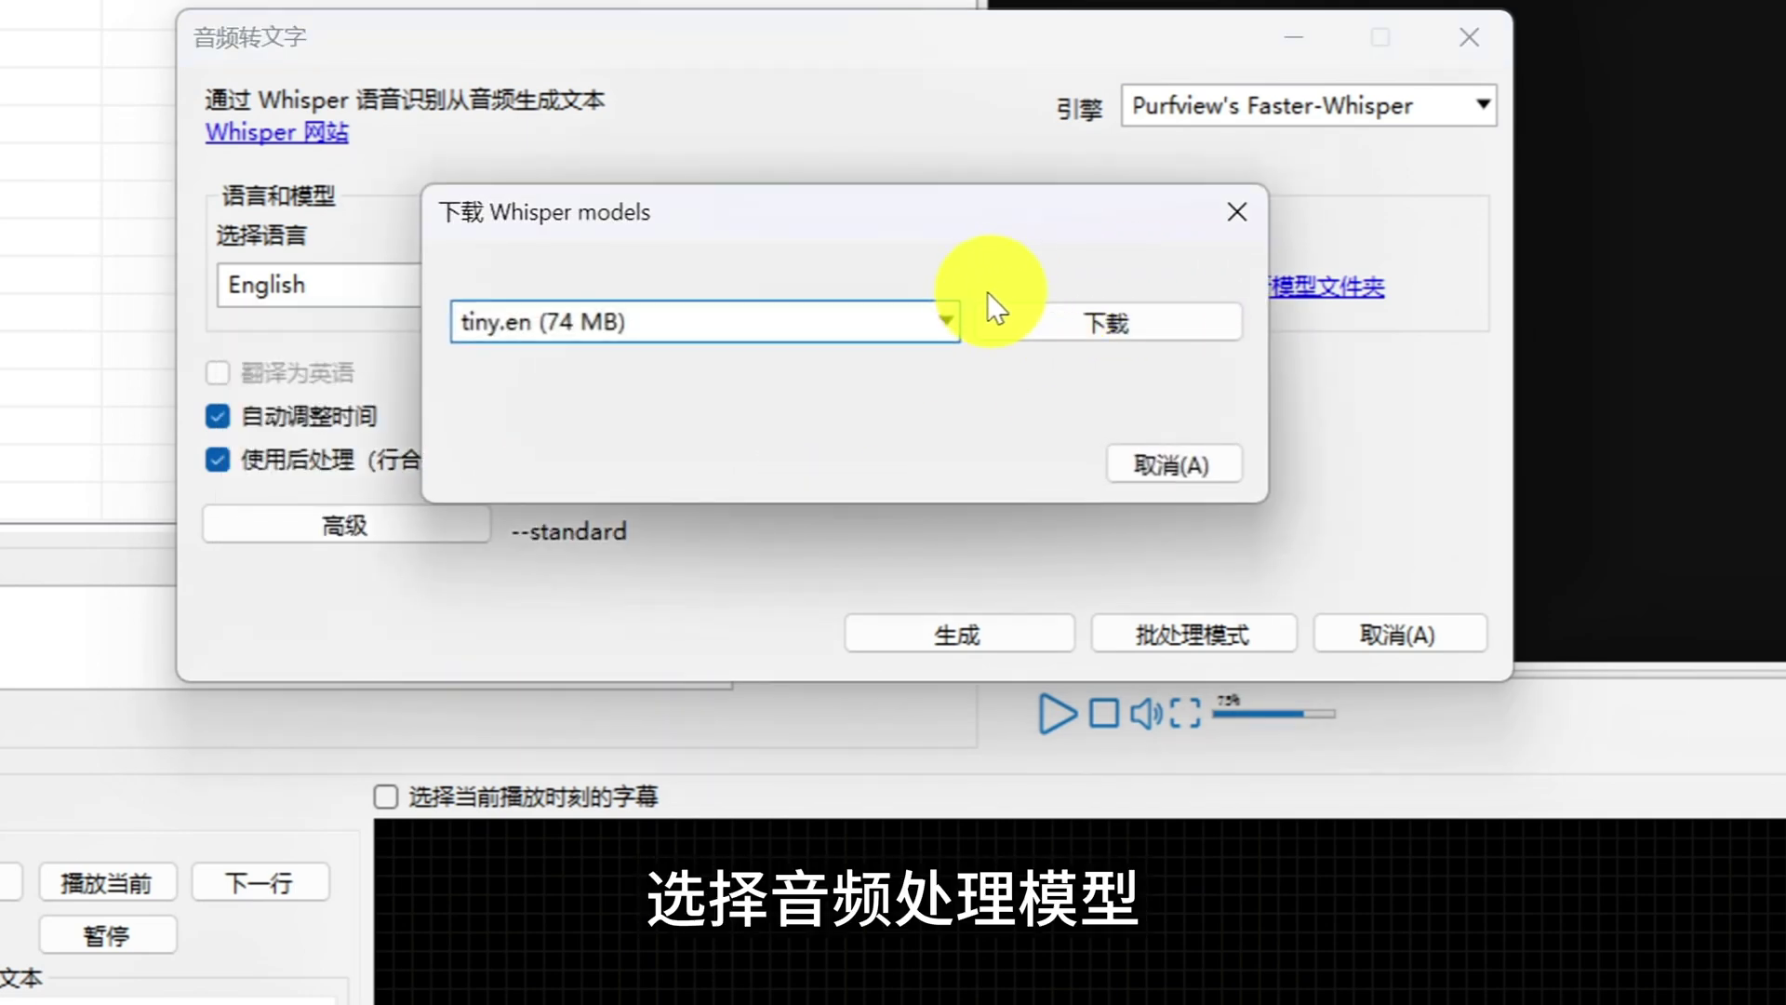
pyautogui.click(949, 322)
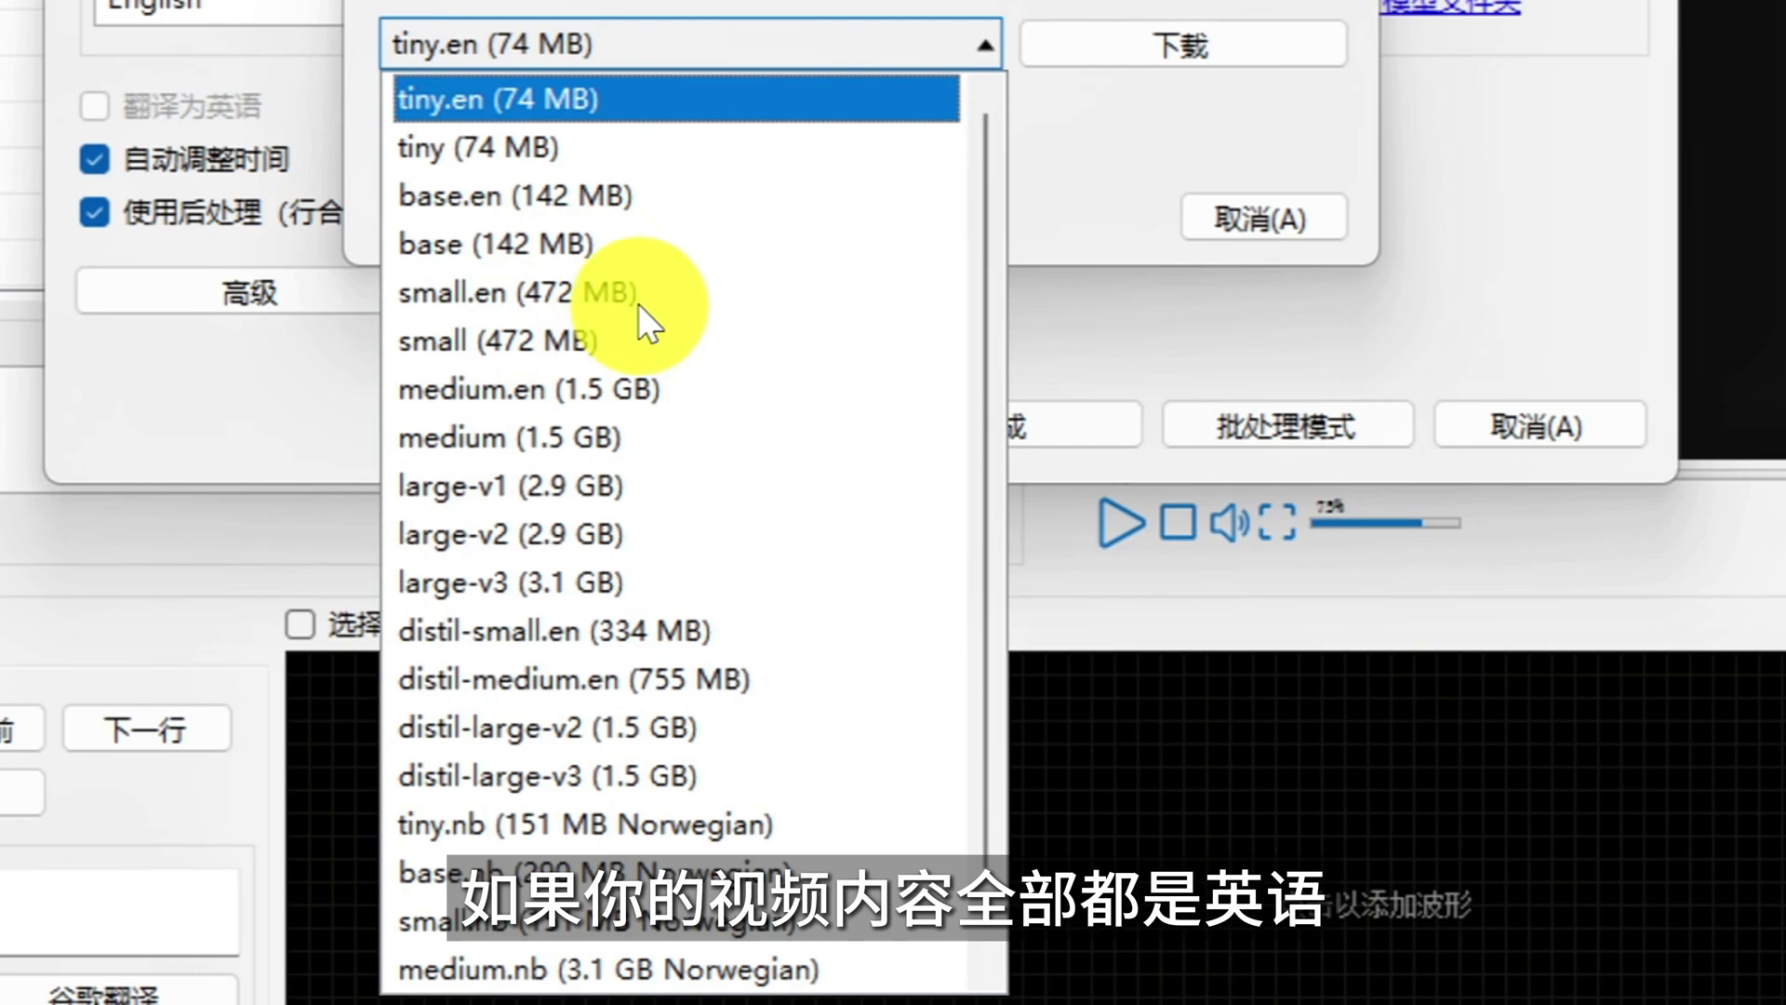
pyautogui.click(524, 400)
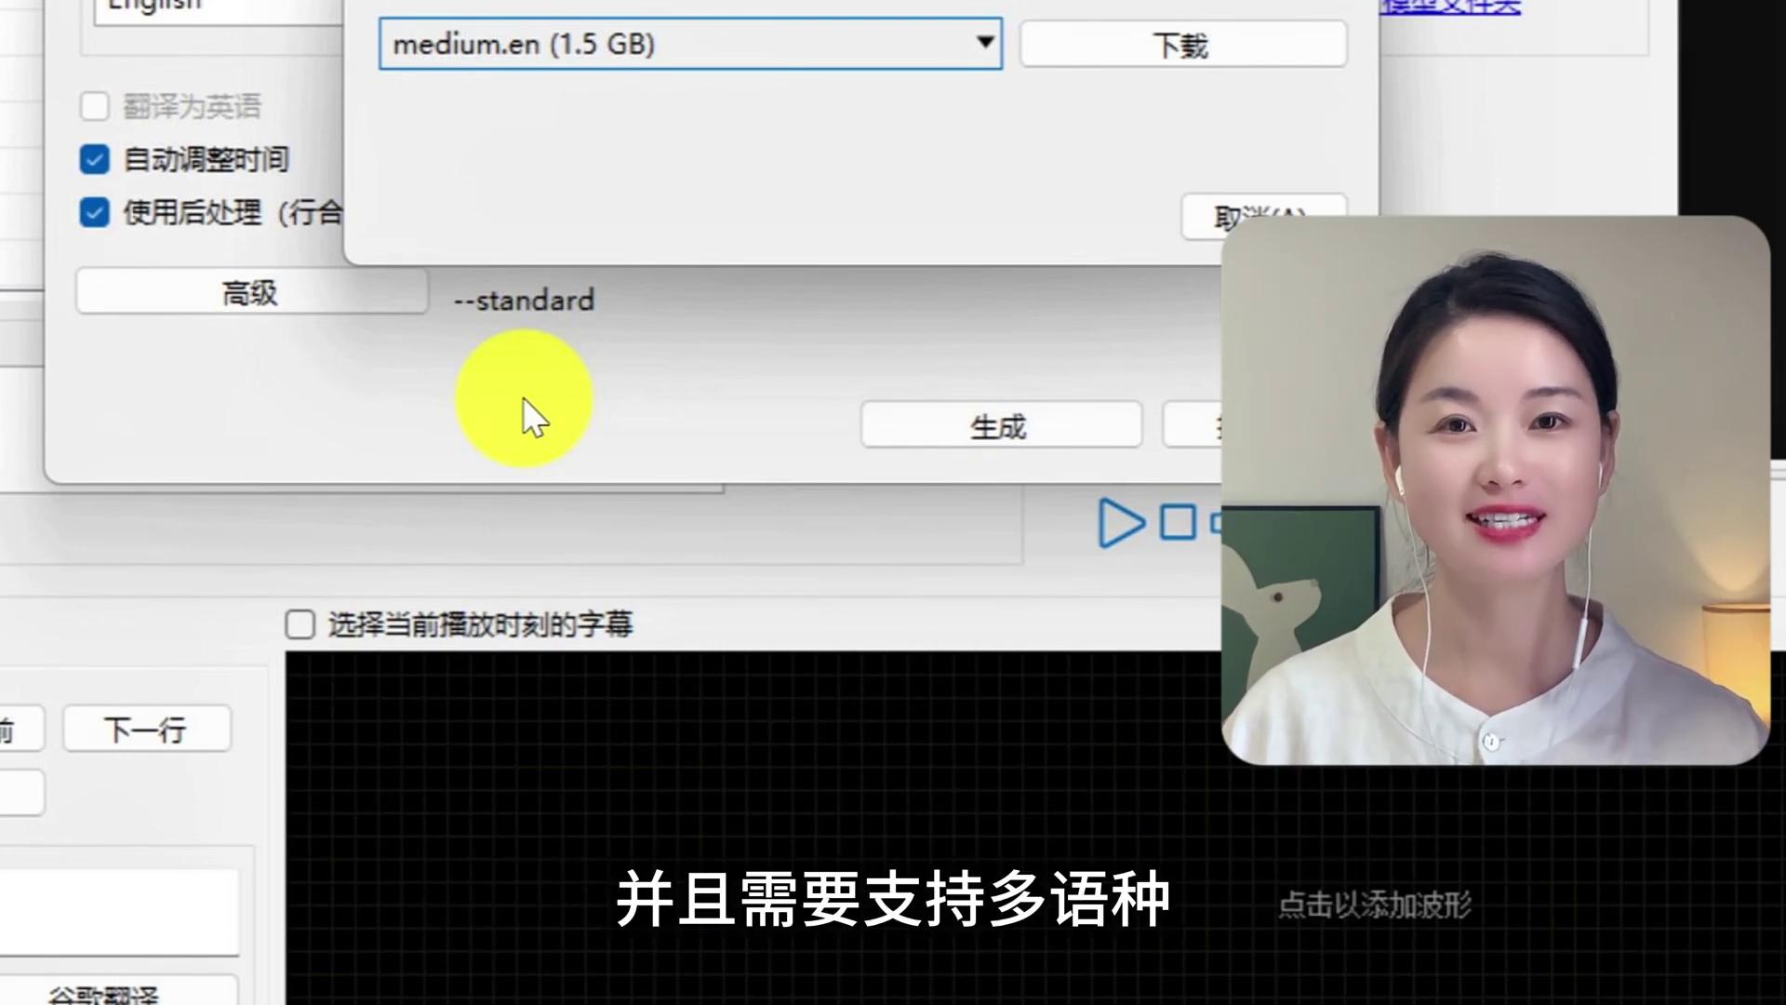
pyautogui.click(977, 51)
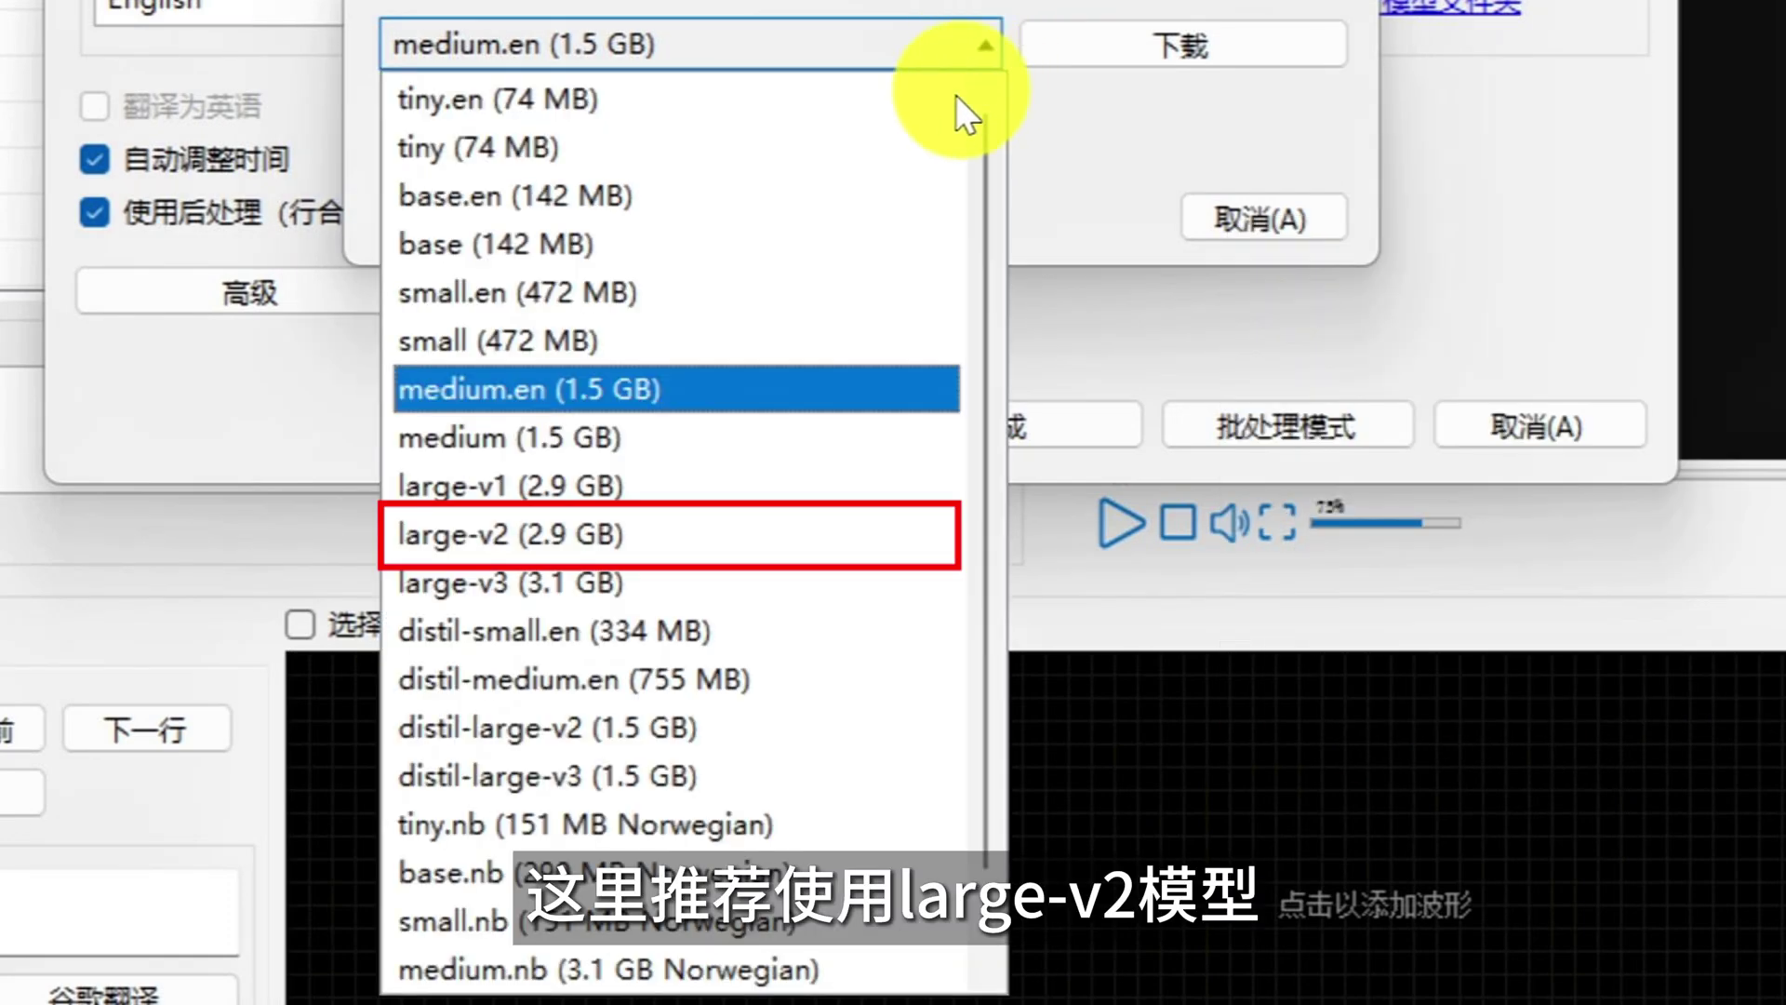
pyautogui.click(566, 545)
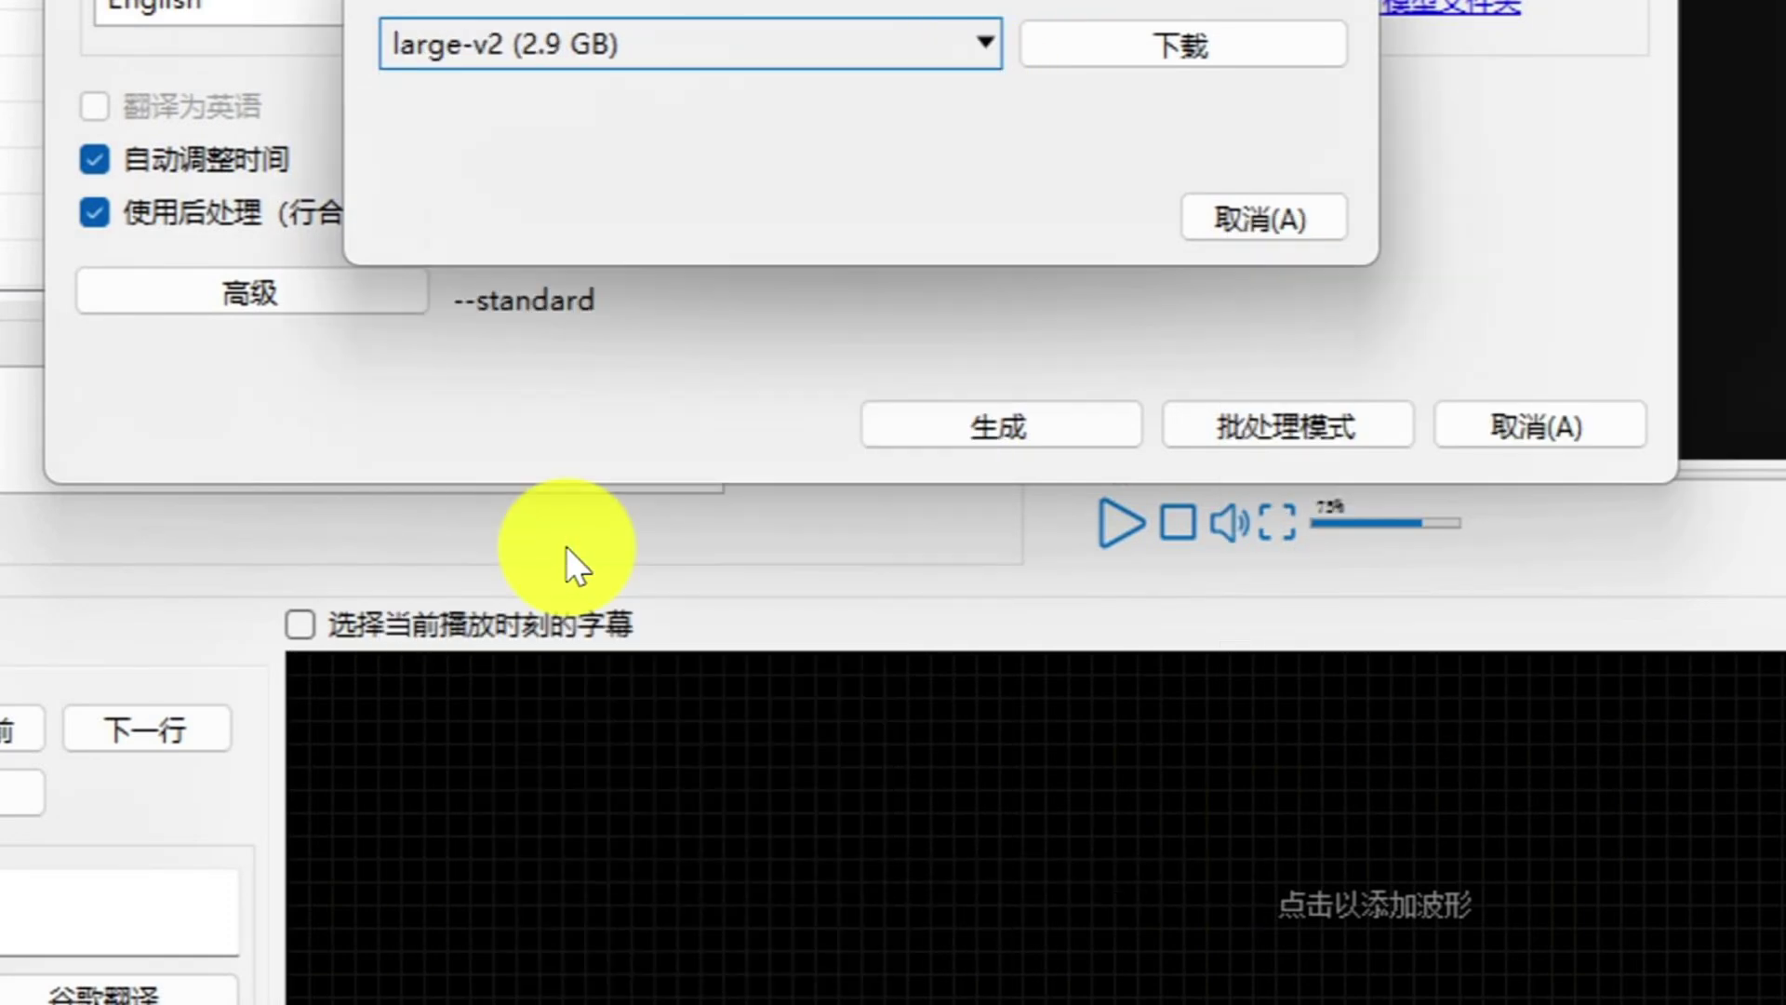
pyautogui.click(975, 43)
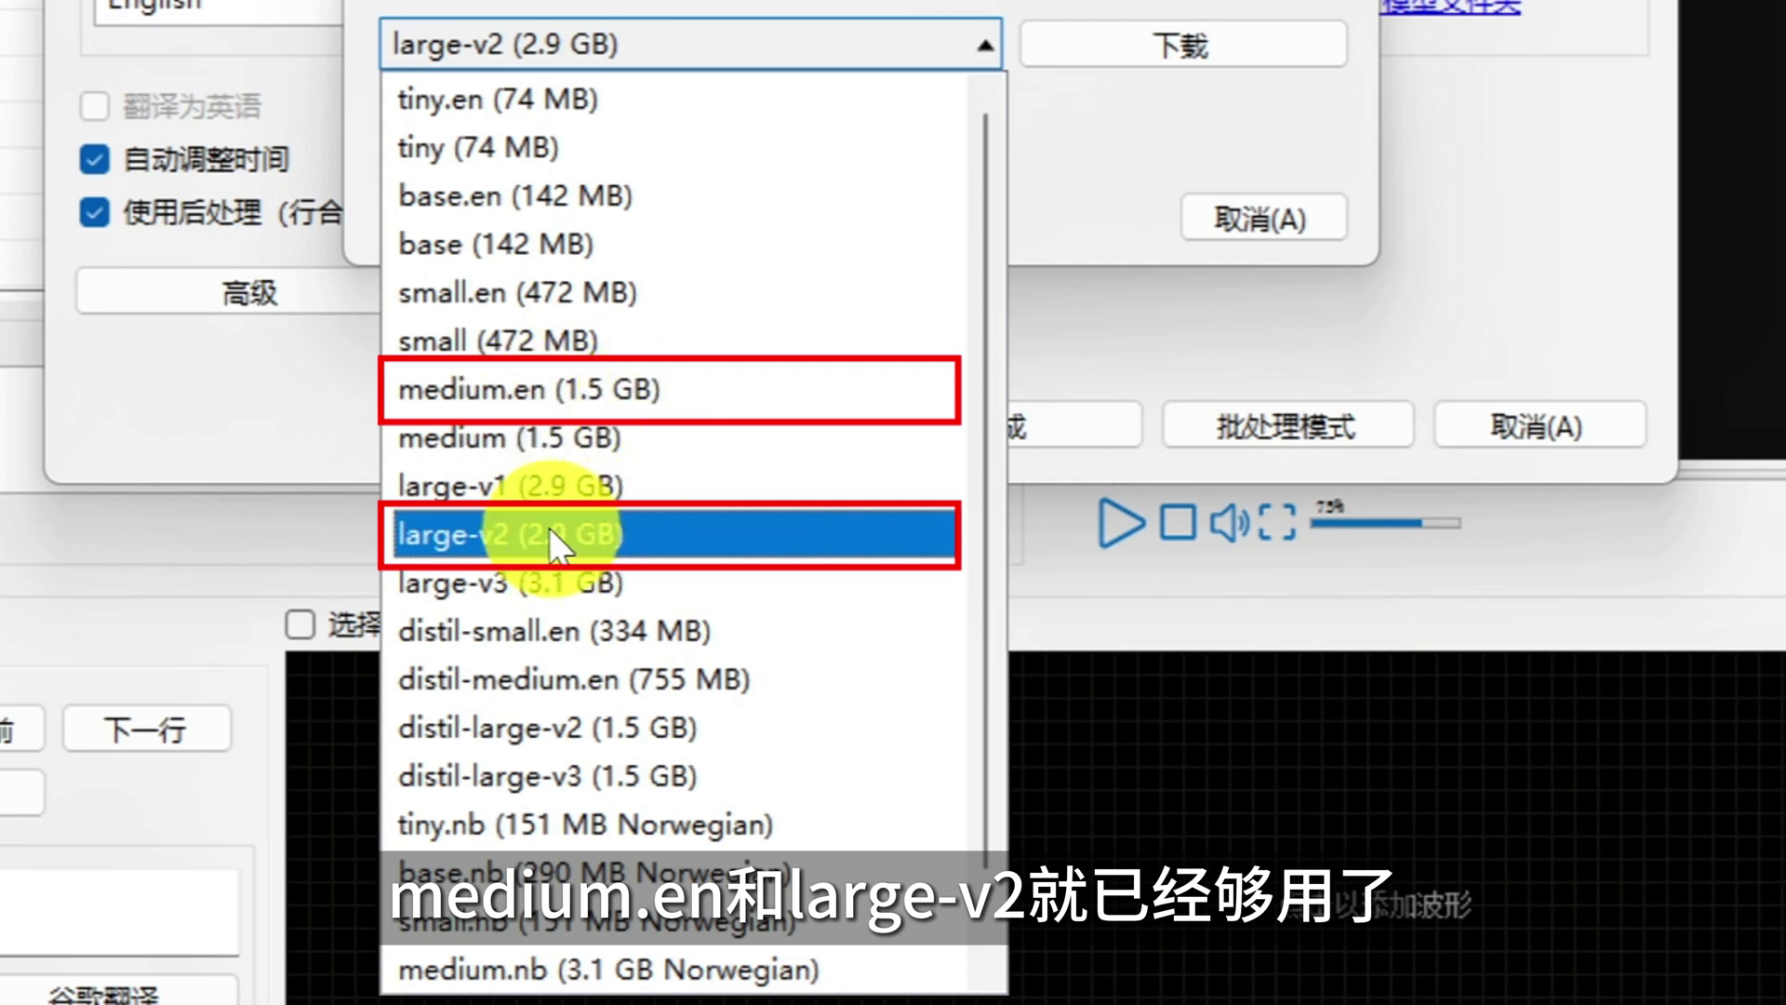
pyautogui.click(666, 536)
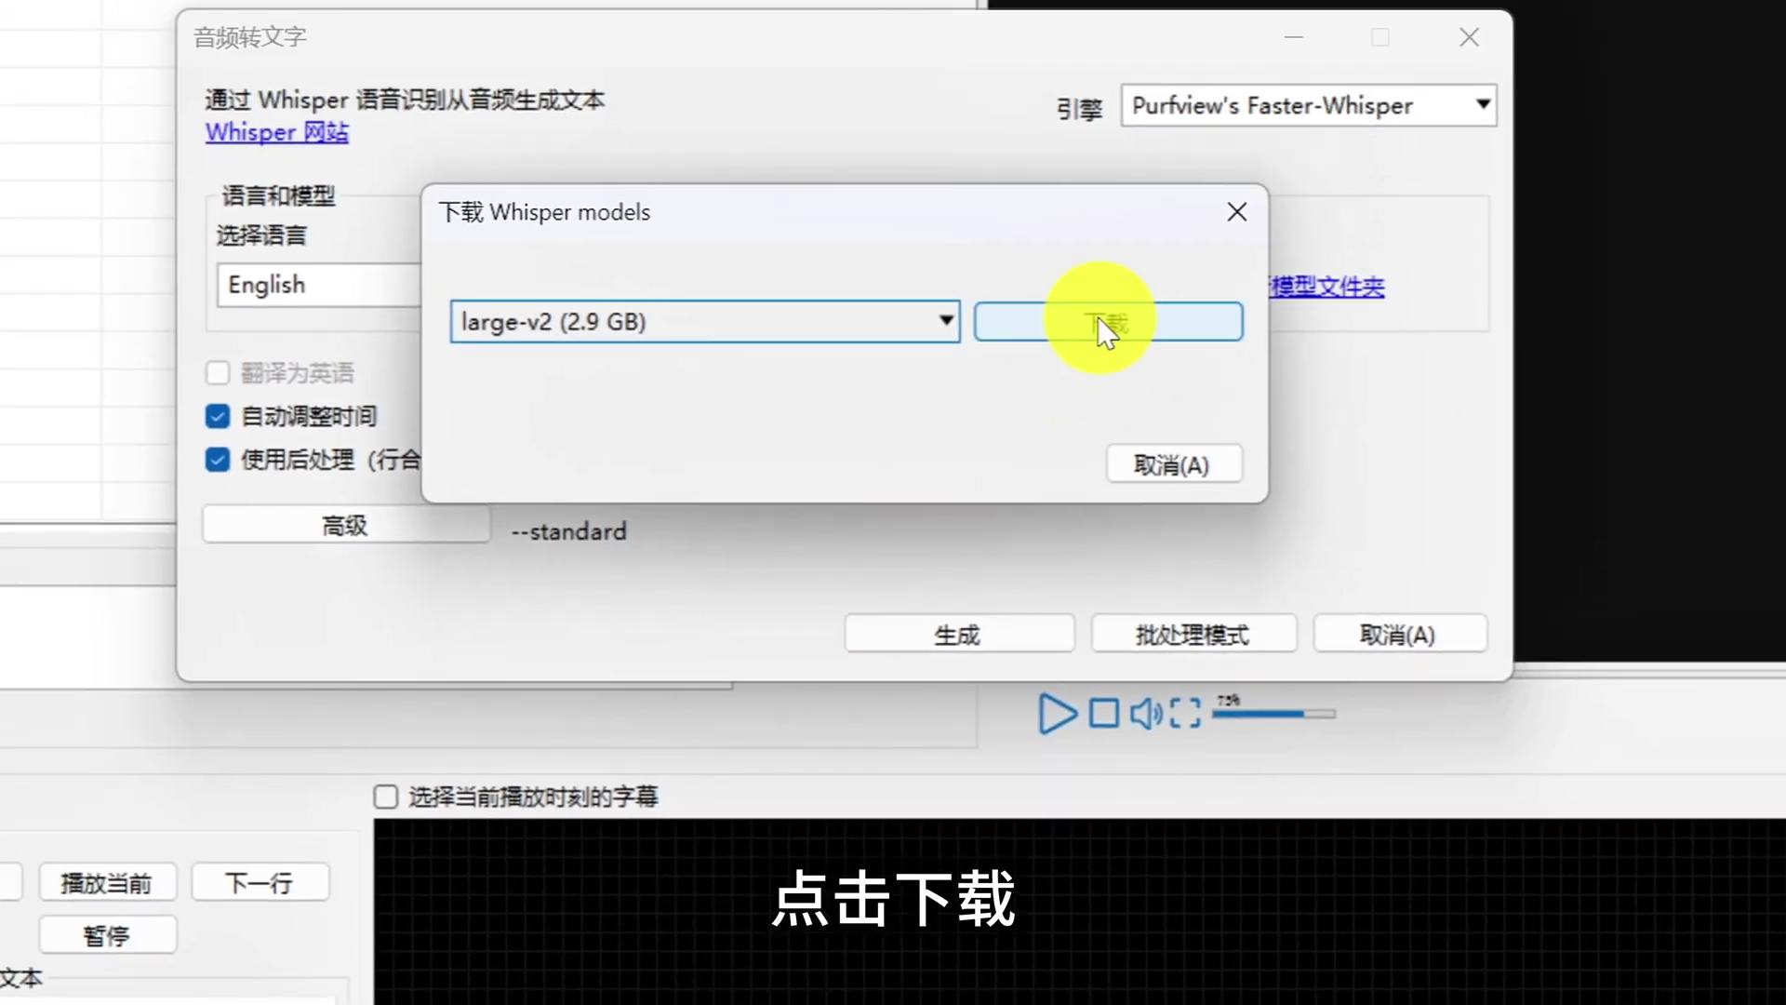
pyautogui.click(1097, 321)
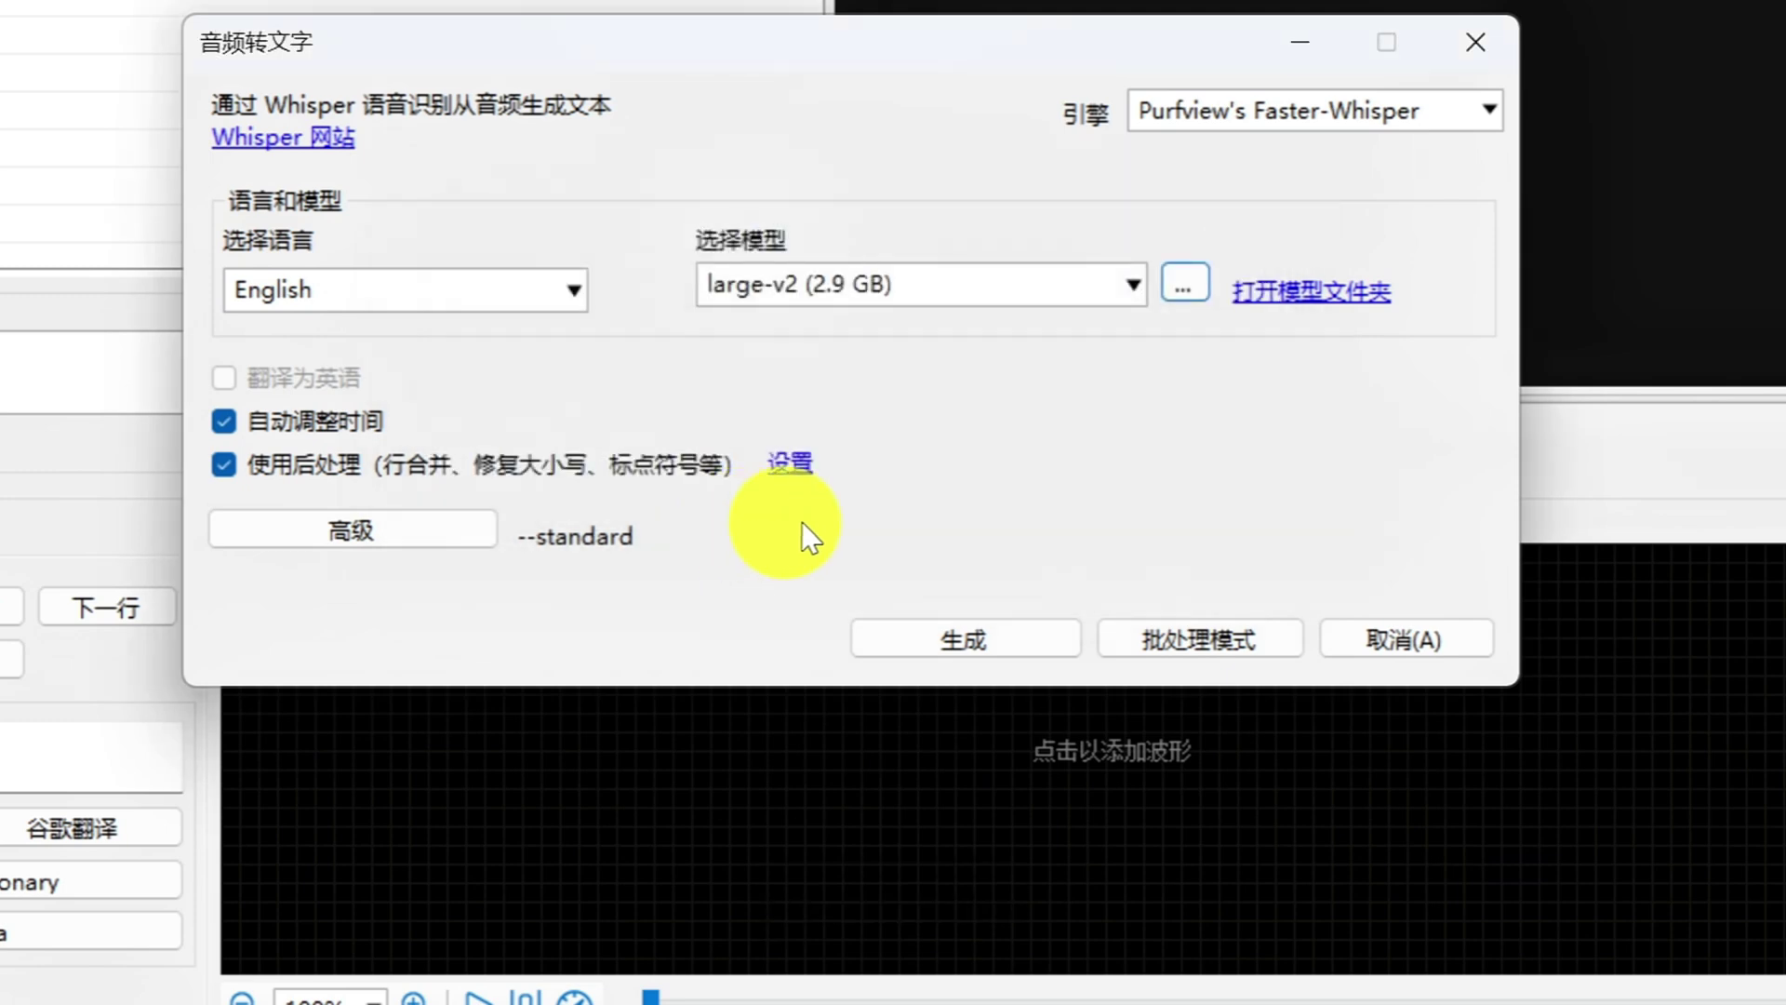
# Check the list of installed models and additionally download the medium.en (1.5 GB) Whisper model
pyautogui.click(1131, 281)
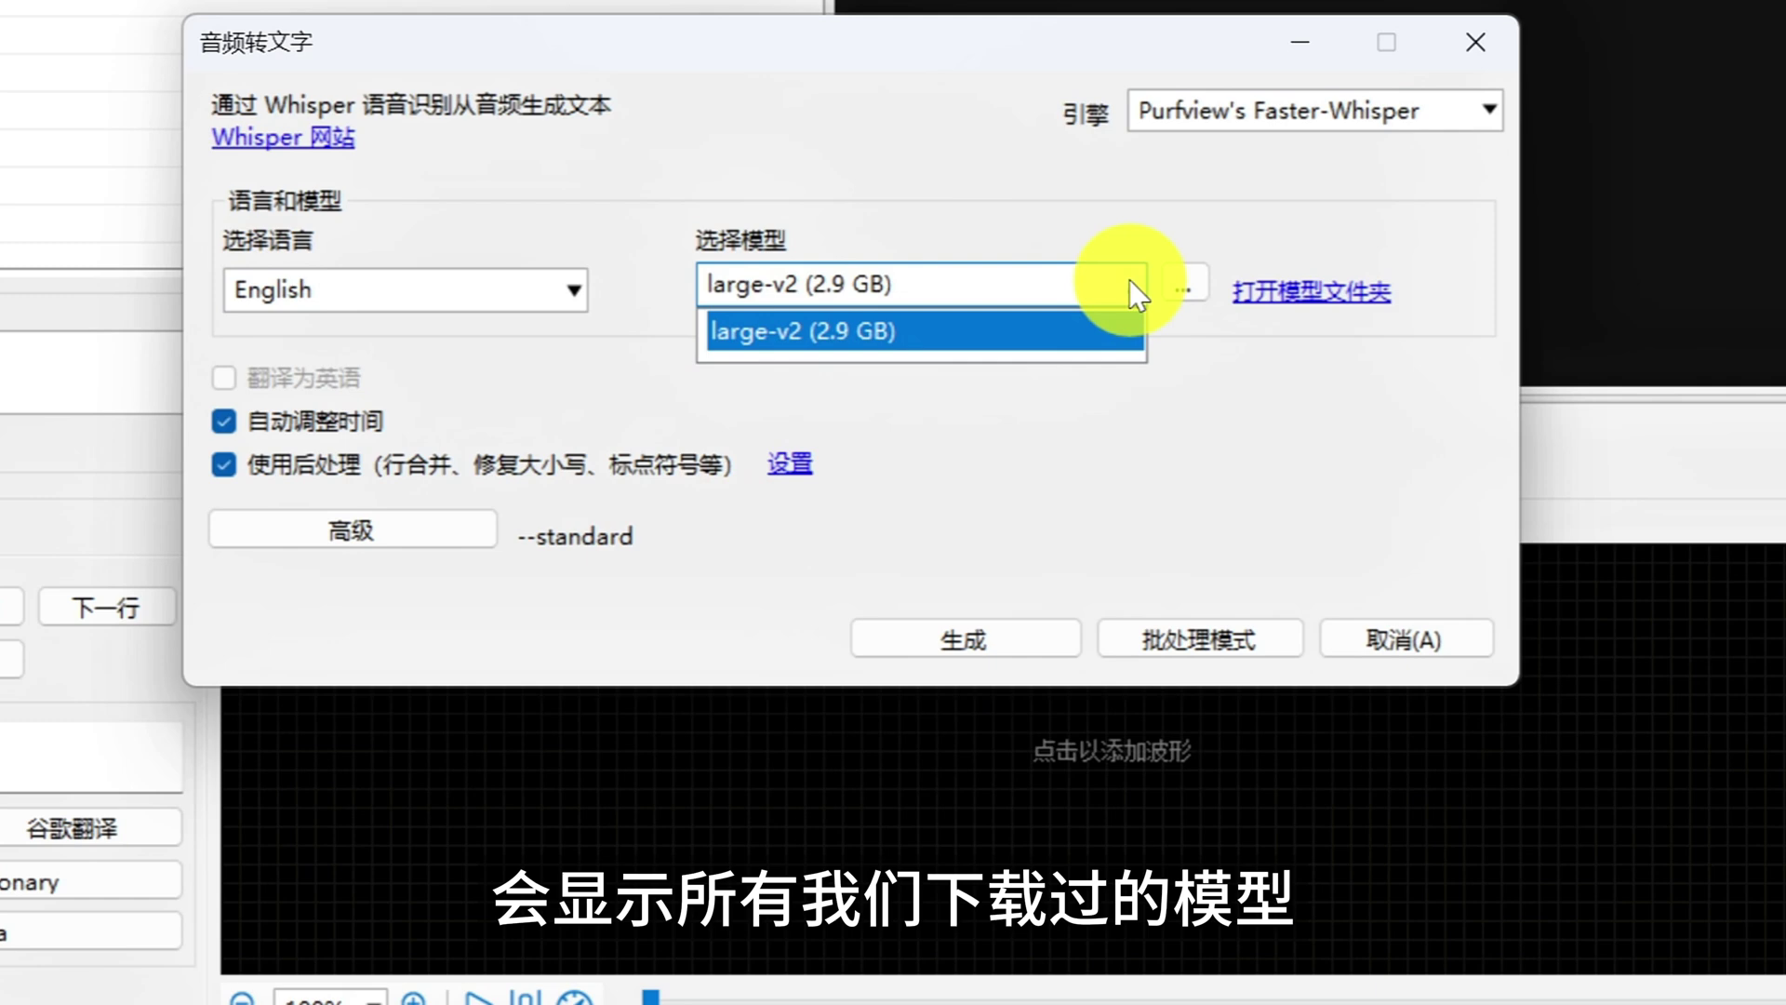
pyautogui.click(1079, 332)
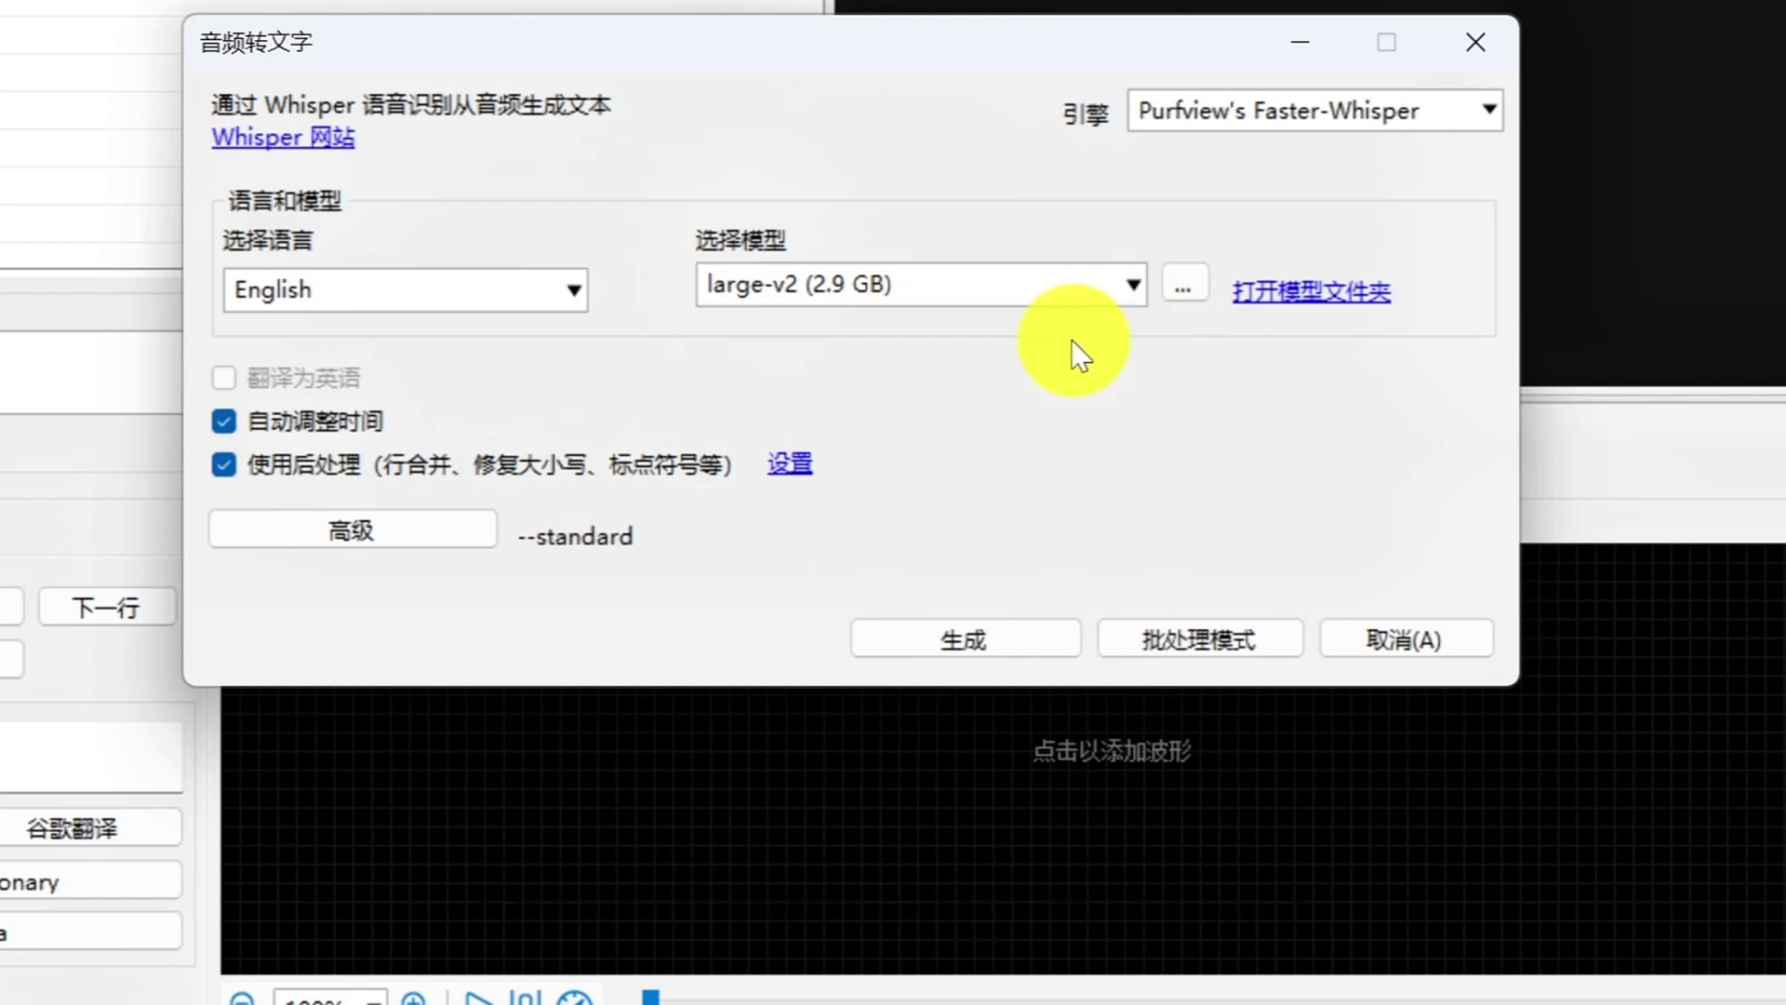
pyautogui.click(1183, 287)
pyautogui.click(953, 326)
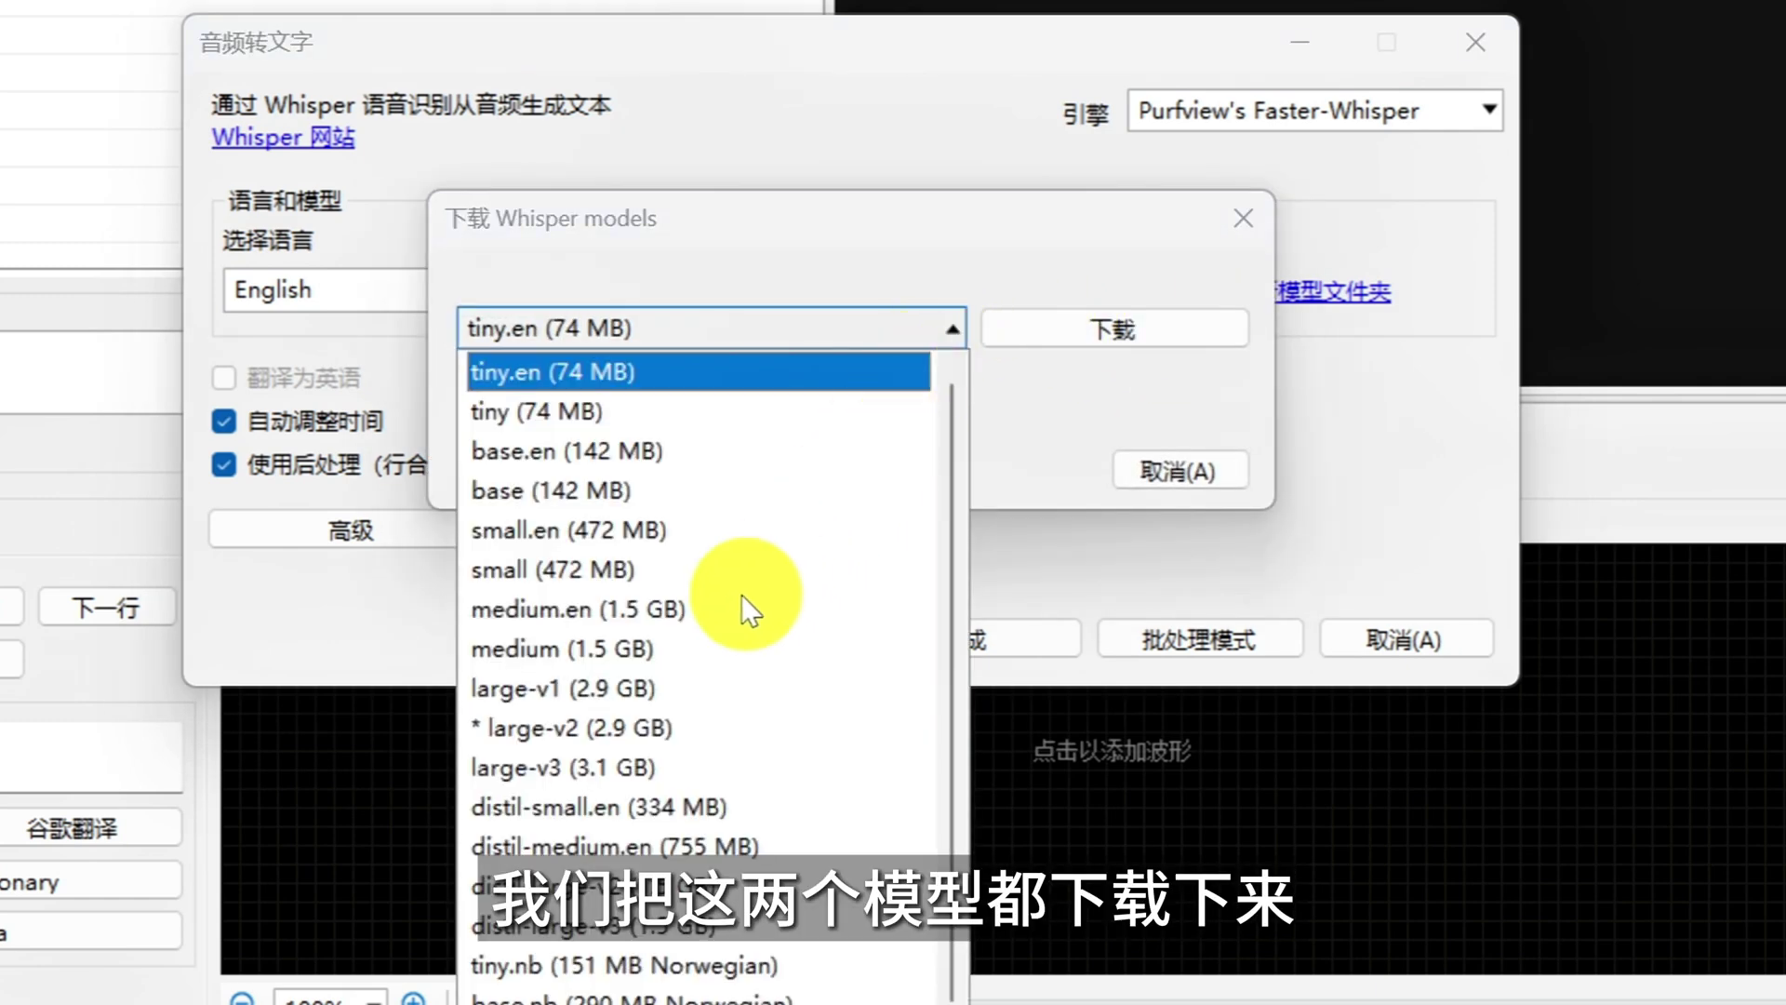
pyautogui.click(674, 605)
pyautogui.click(1114, 335)
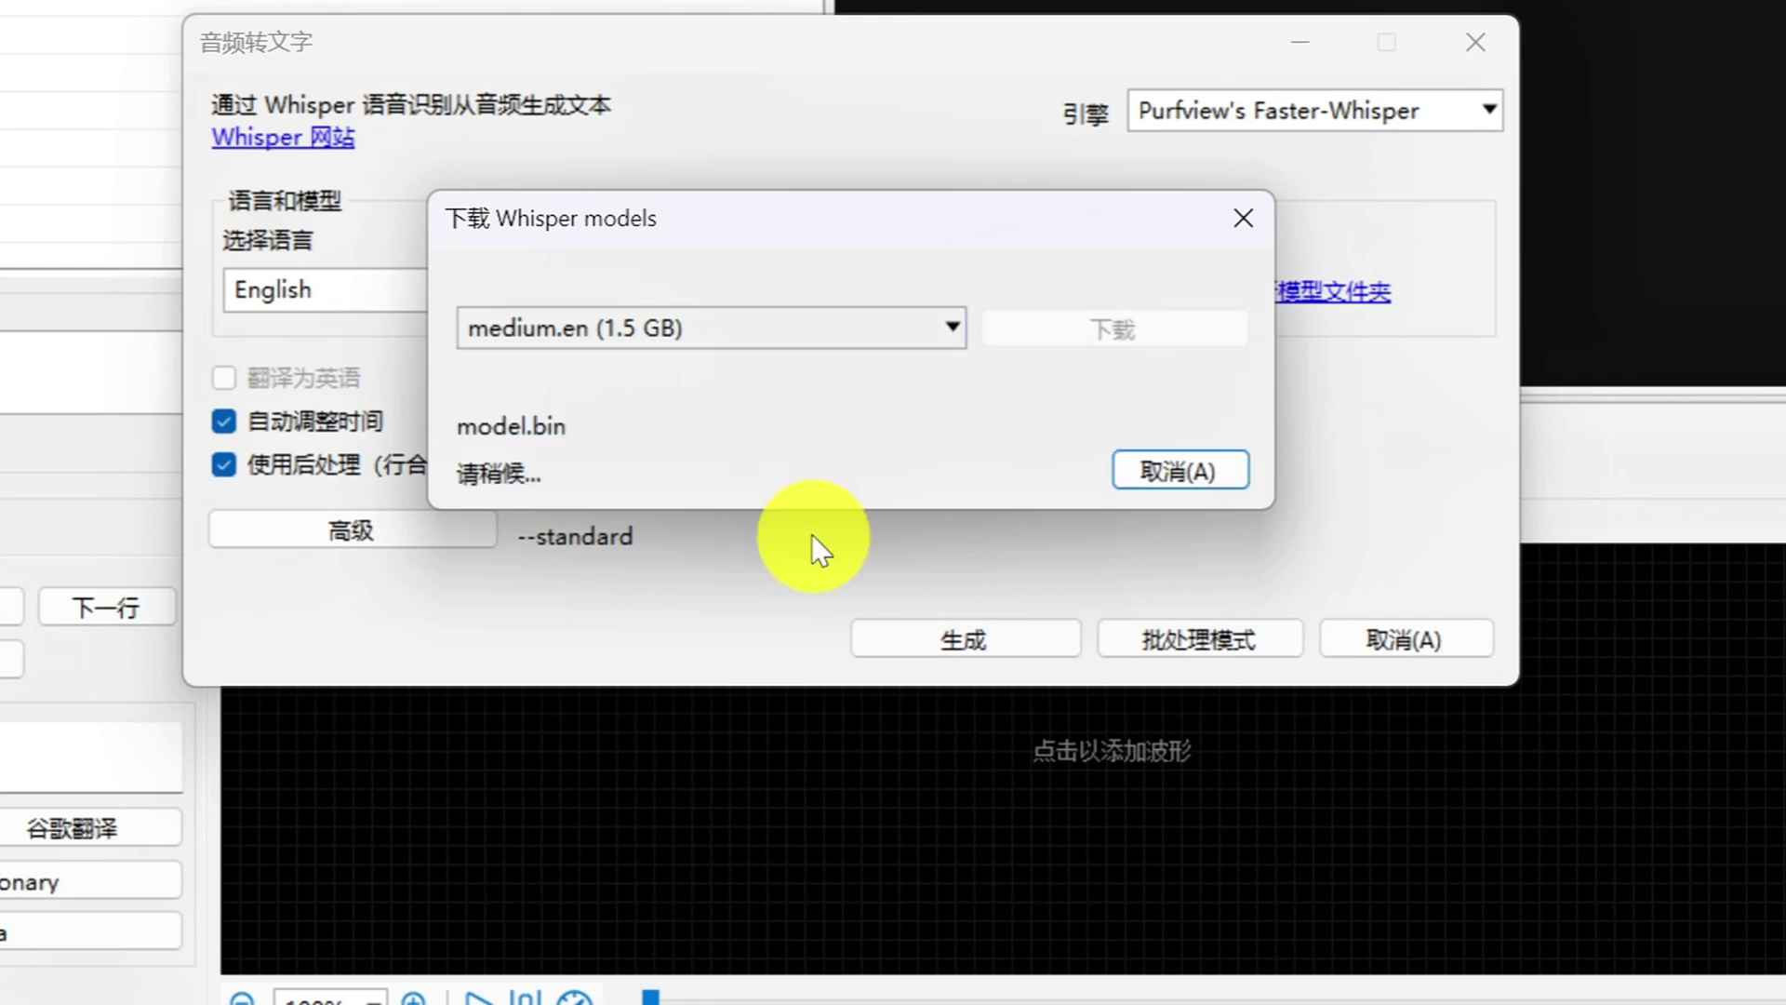
# Generate the subtitles from the video's audio using the medium.en (1.5 GB) model
pyautogui.click(1135, 287)
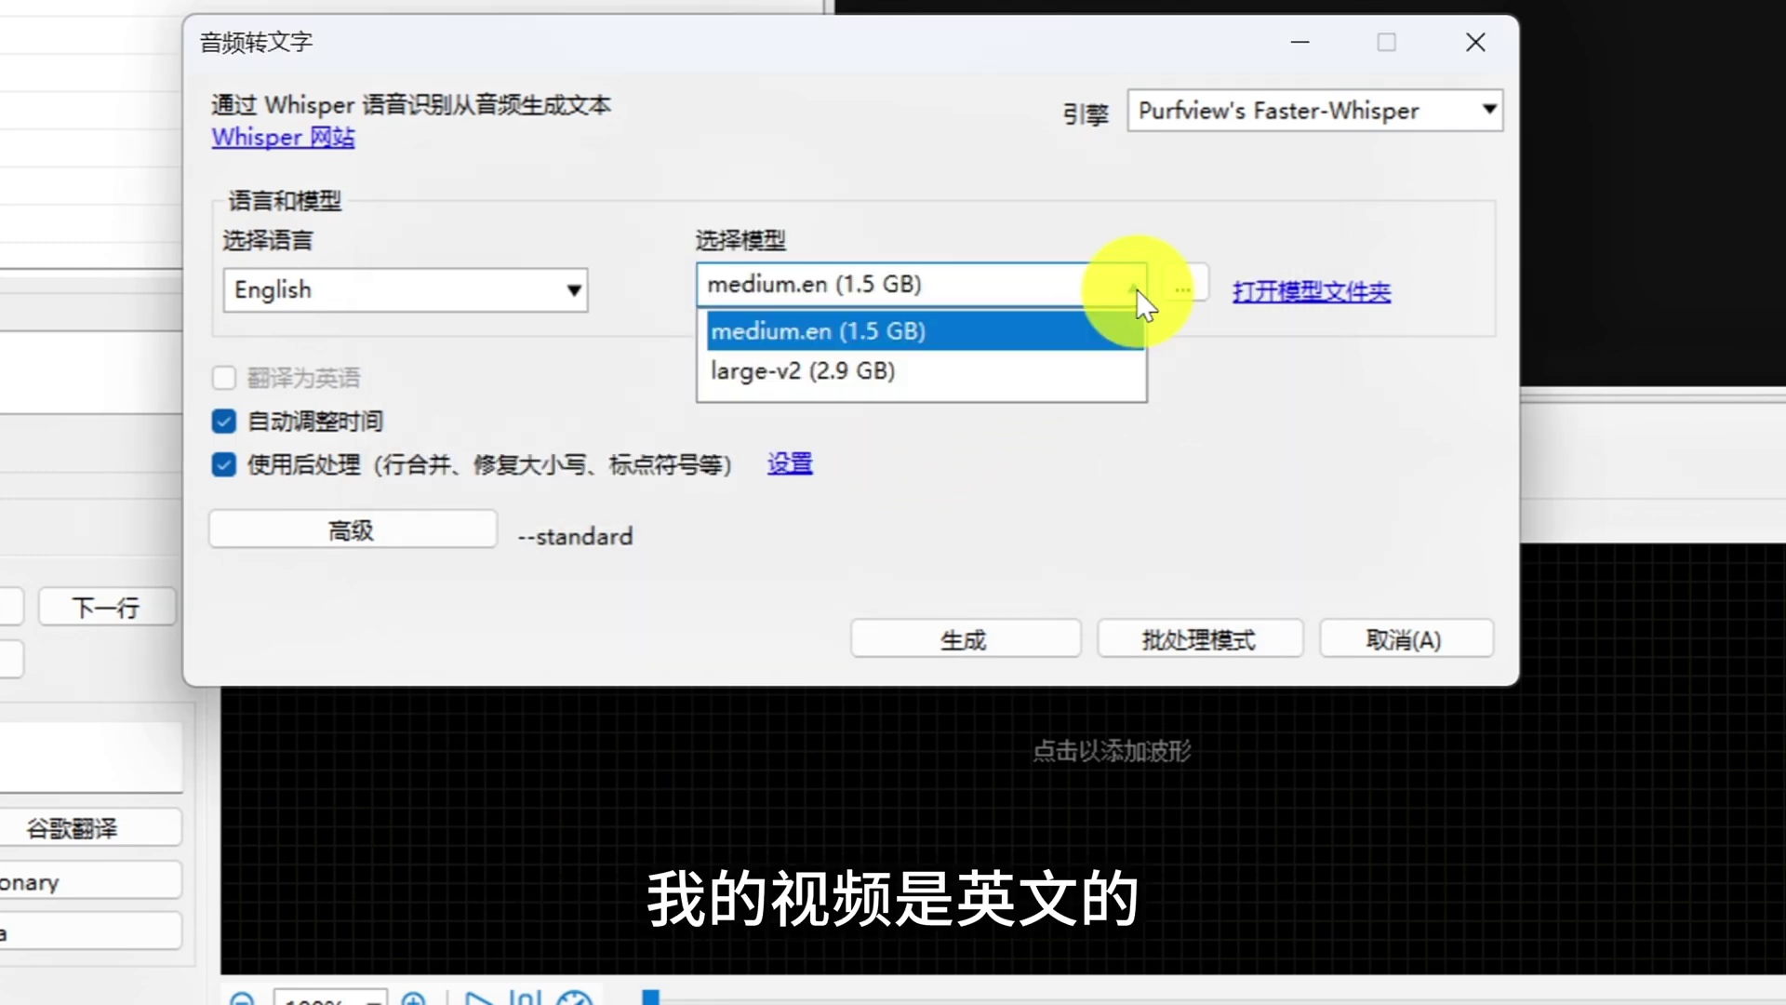
pyautogui.click(941, 337)
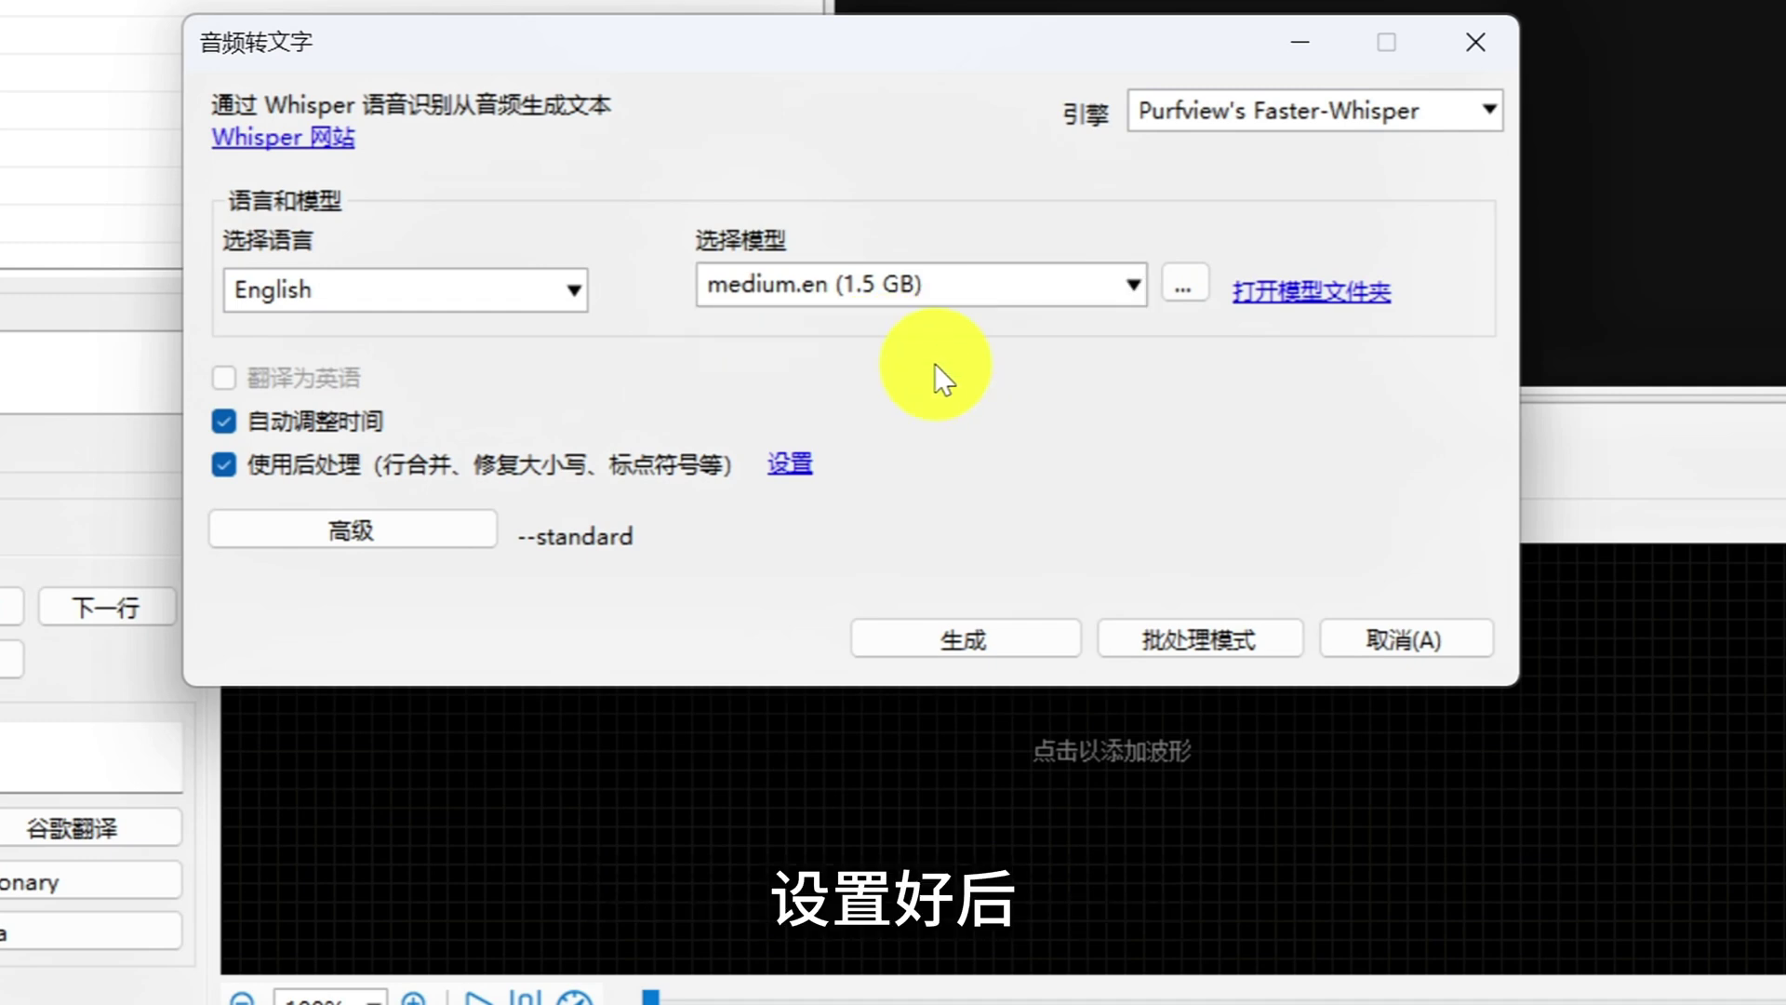
pyautogui.click(962, 633)
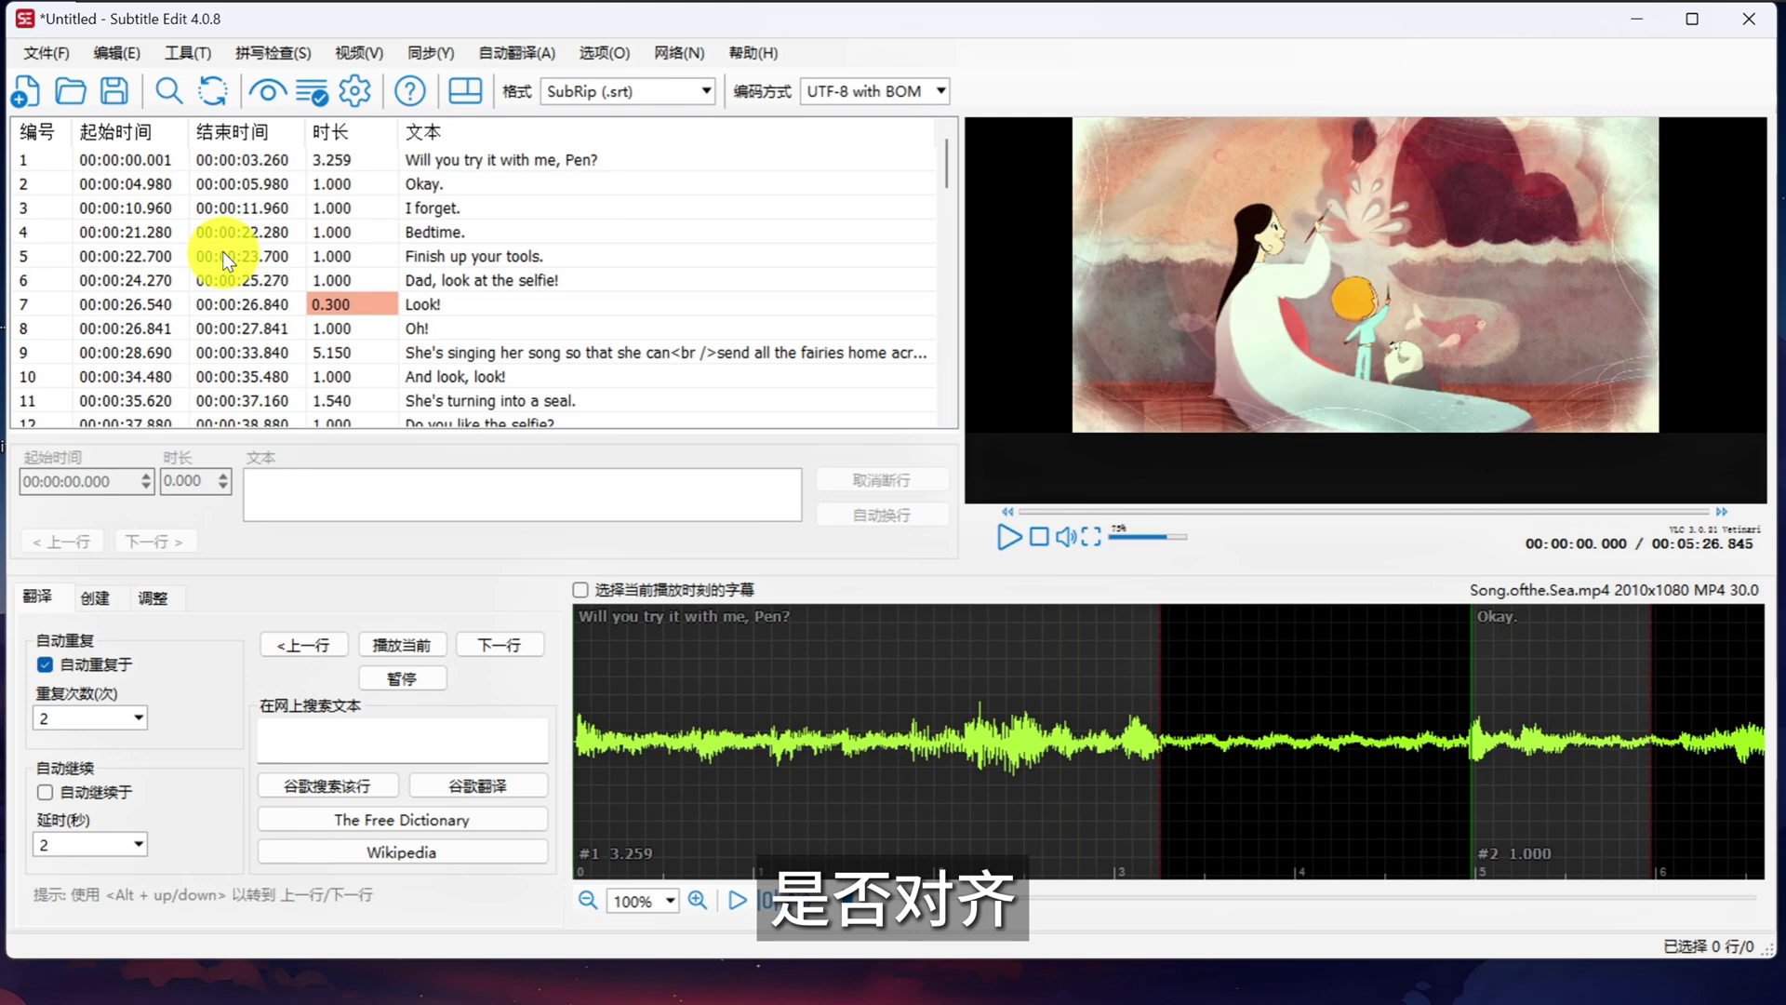
# Preview the video from subtitle line 7 to check the subtitle timing, and pause playback
pyautogui.doubleClick(423, 299)
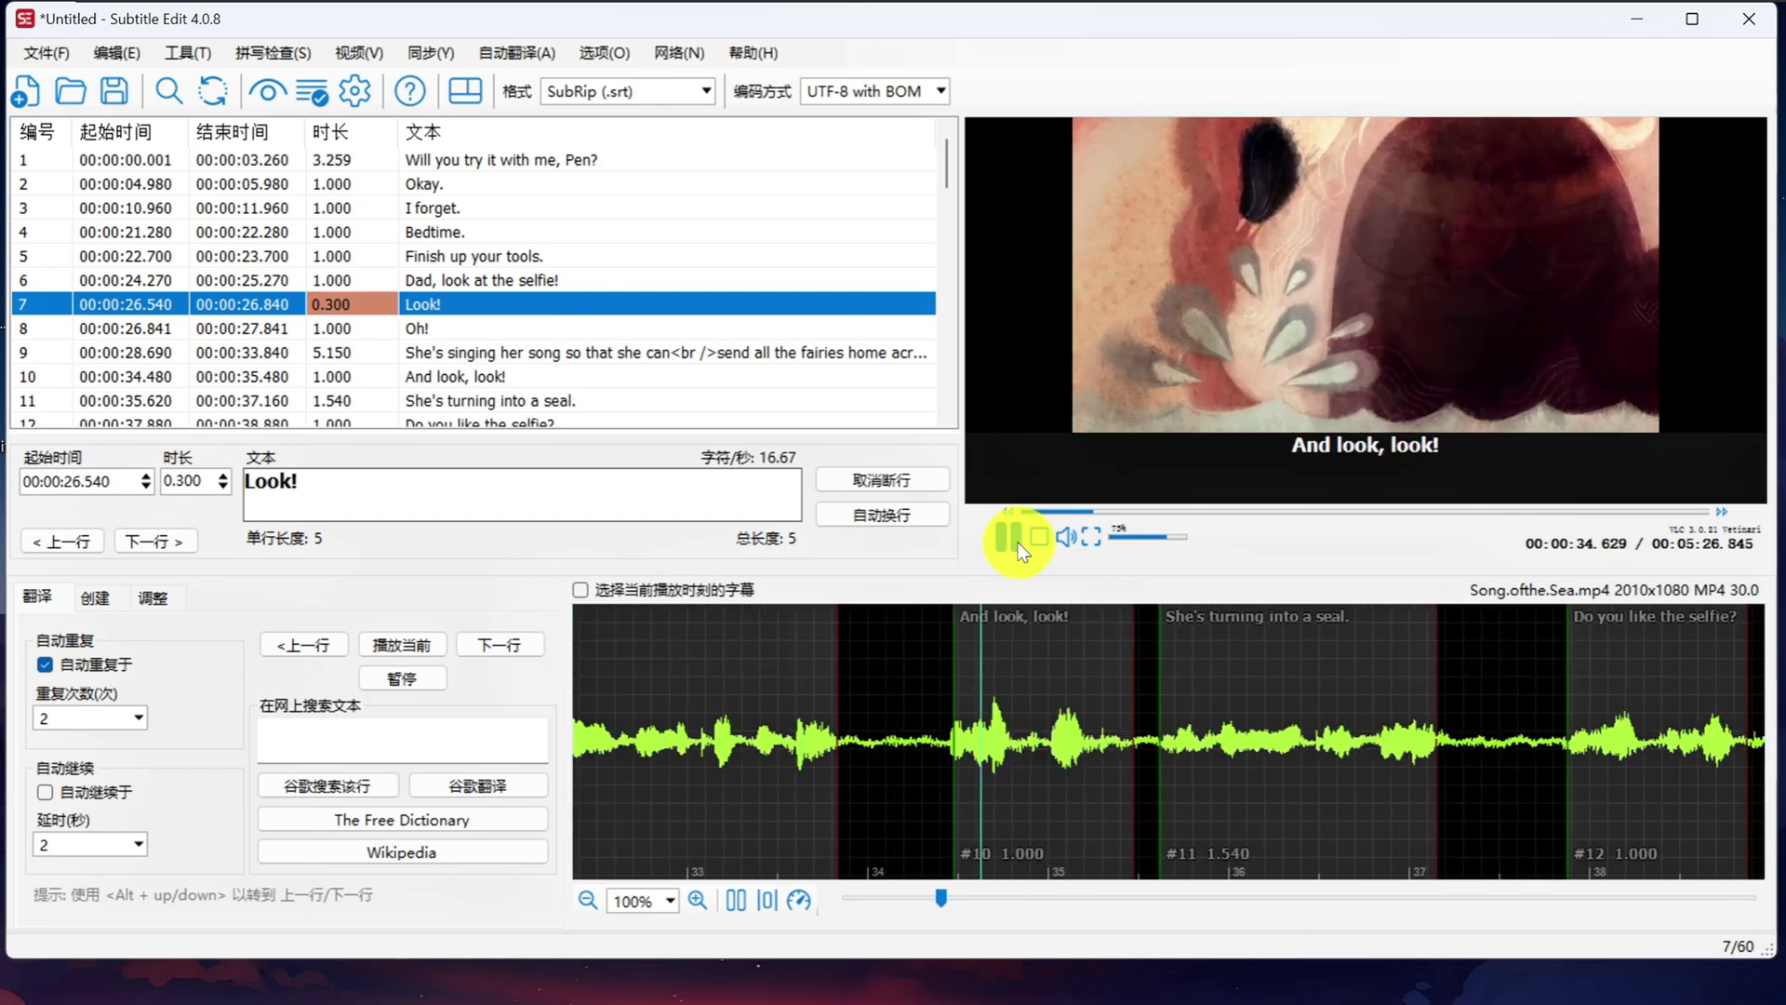
pyautogui.click(1020, 547)
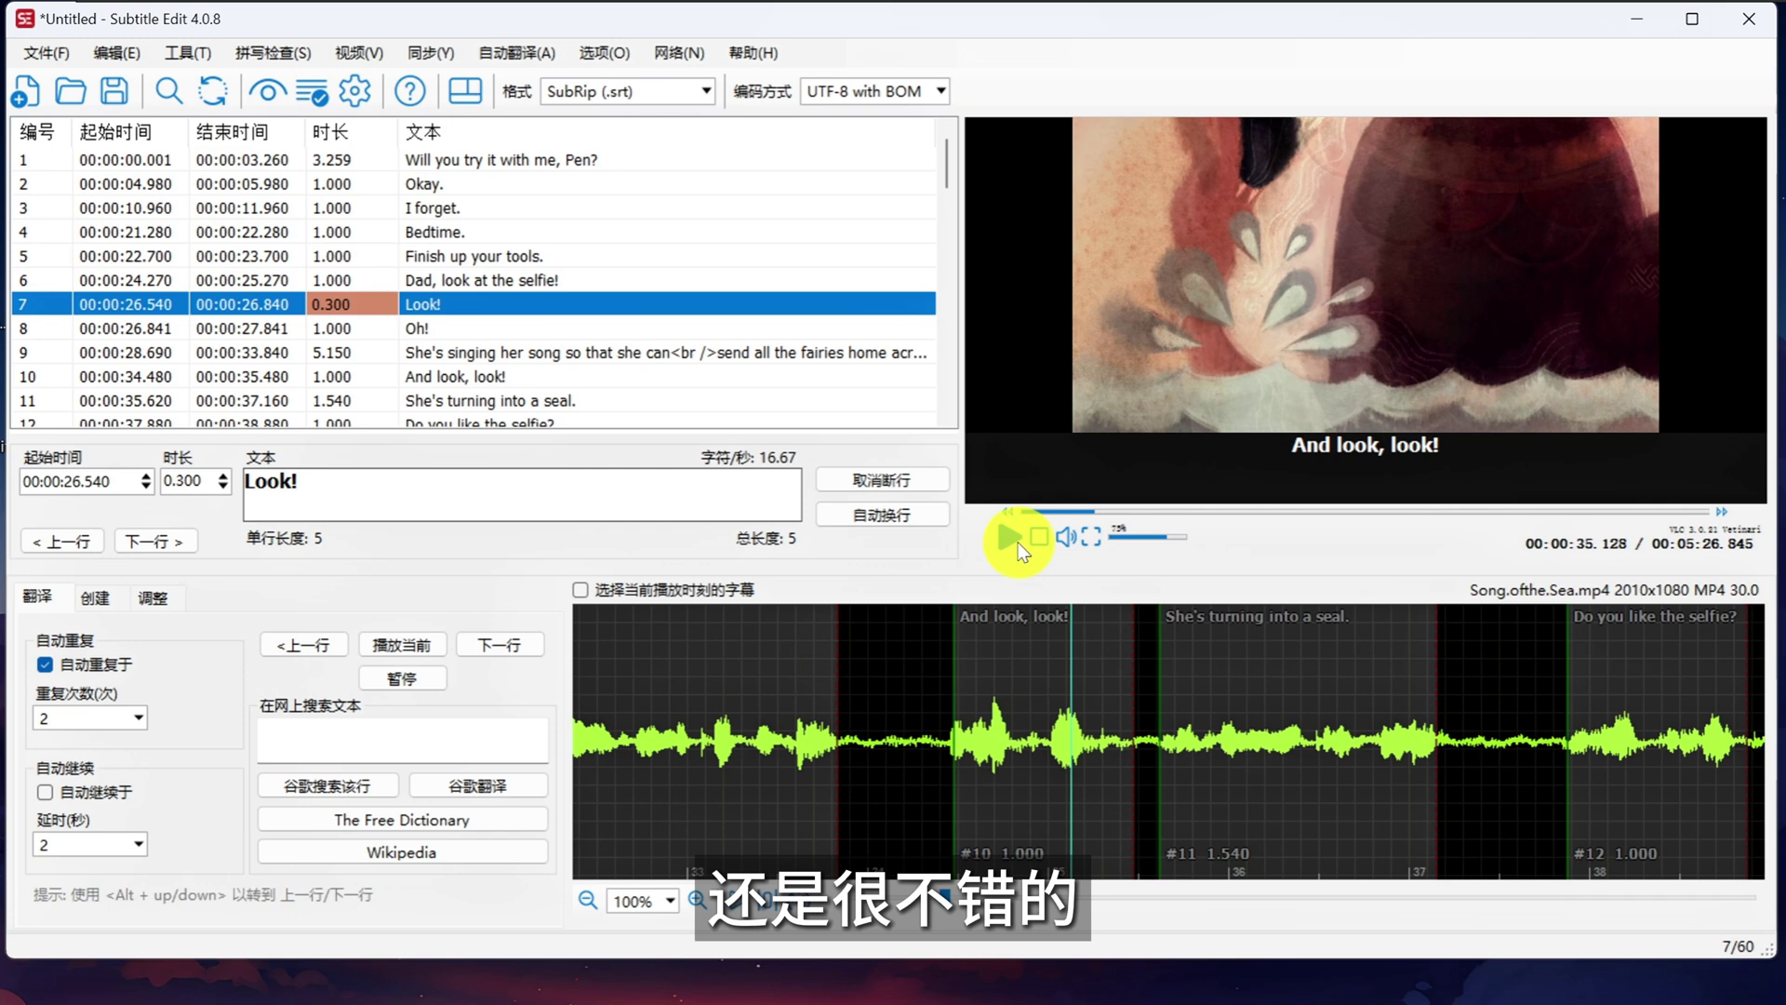
# Extend subtitle line 9 on the waveform so it starts at 00:00:28.070 and ends at 00:00:34.256
pyautogui.click(667, 352)
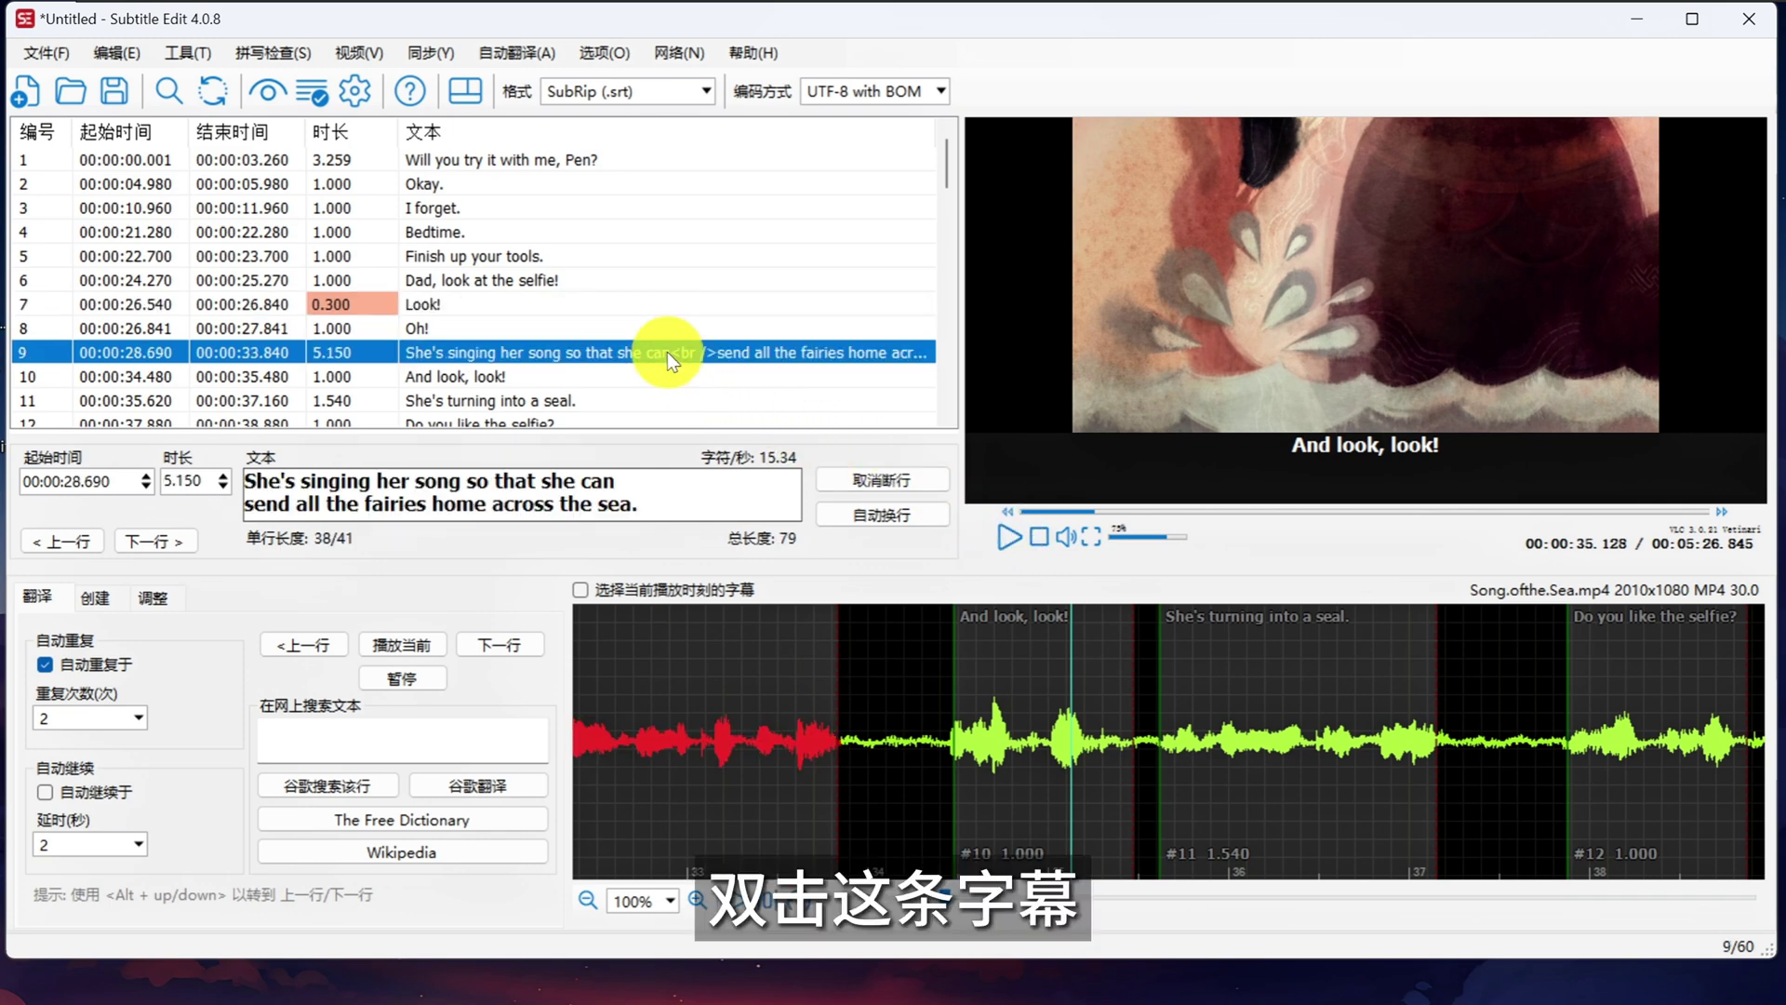
pyautogui.doubleClick(667, 352)
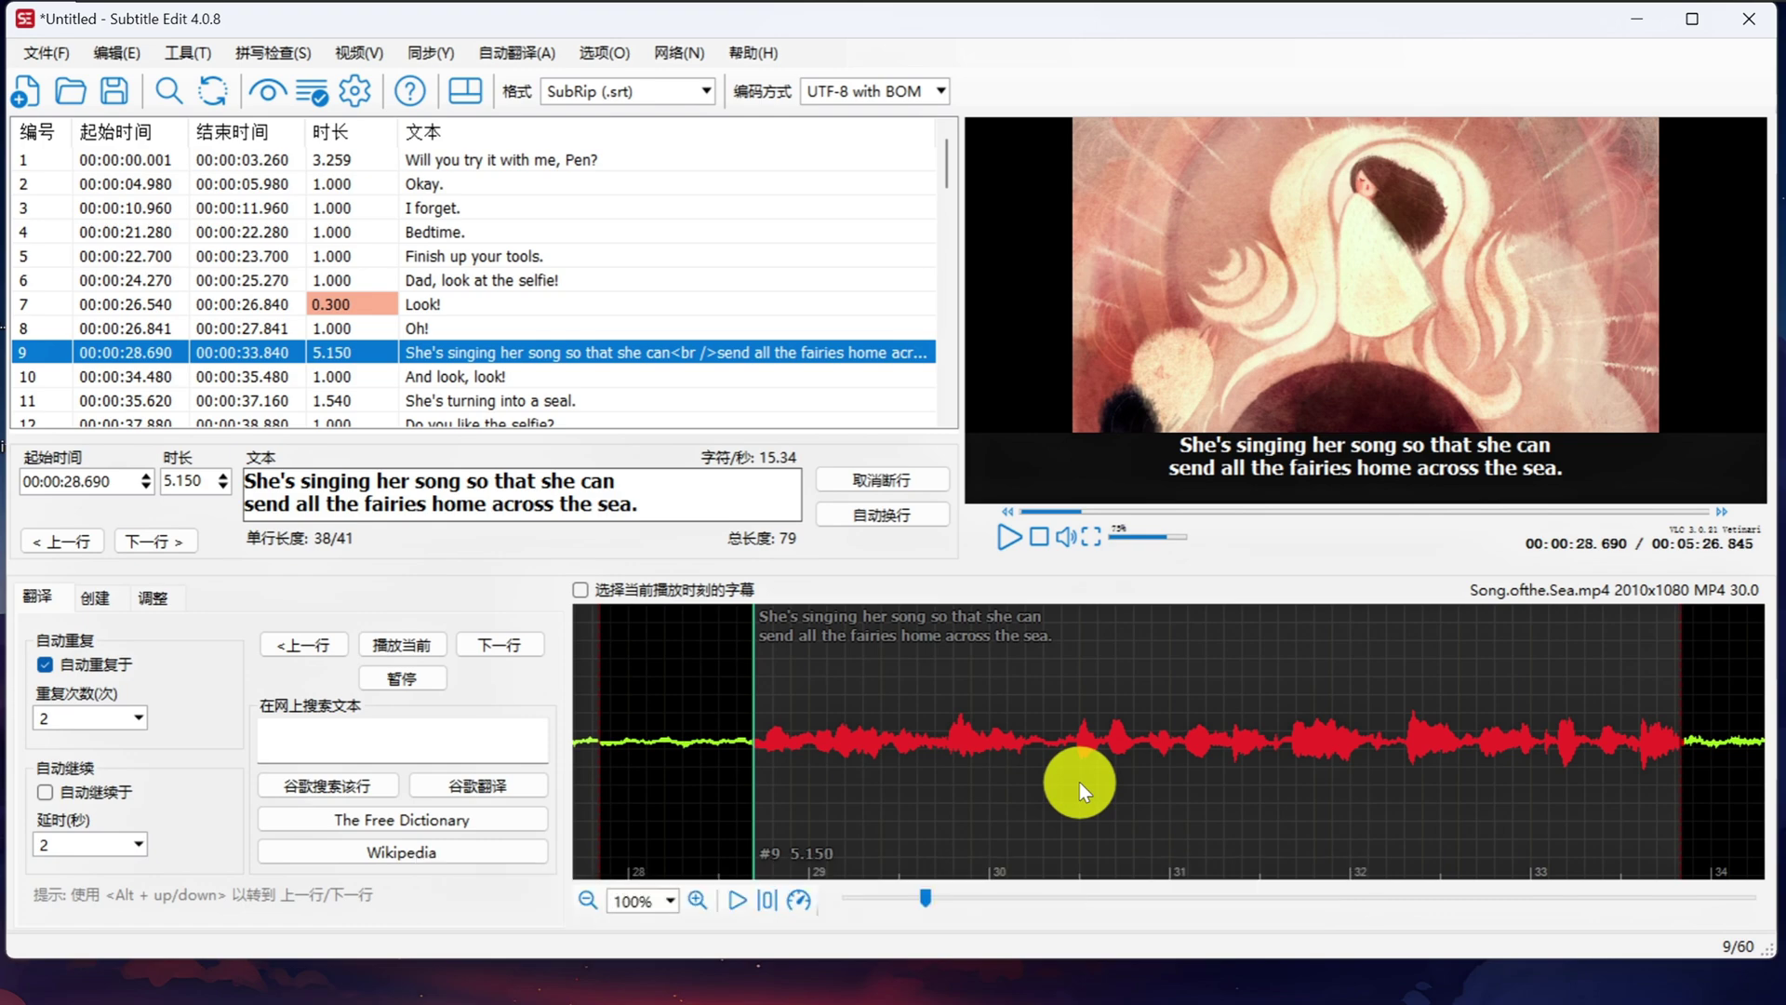
pyautogui.moveTo(757, 781); pyautogui.dragTo(638, 782)
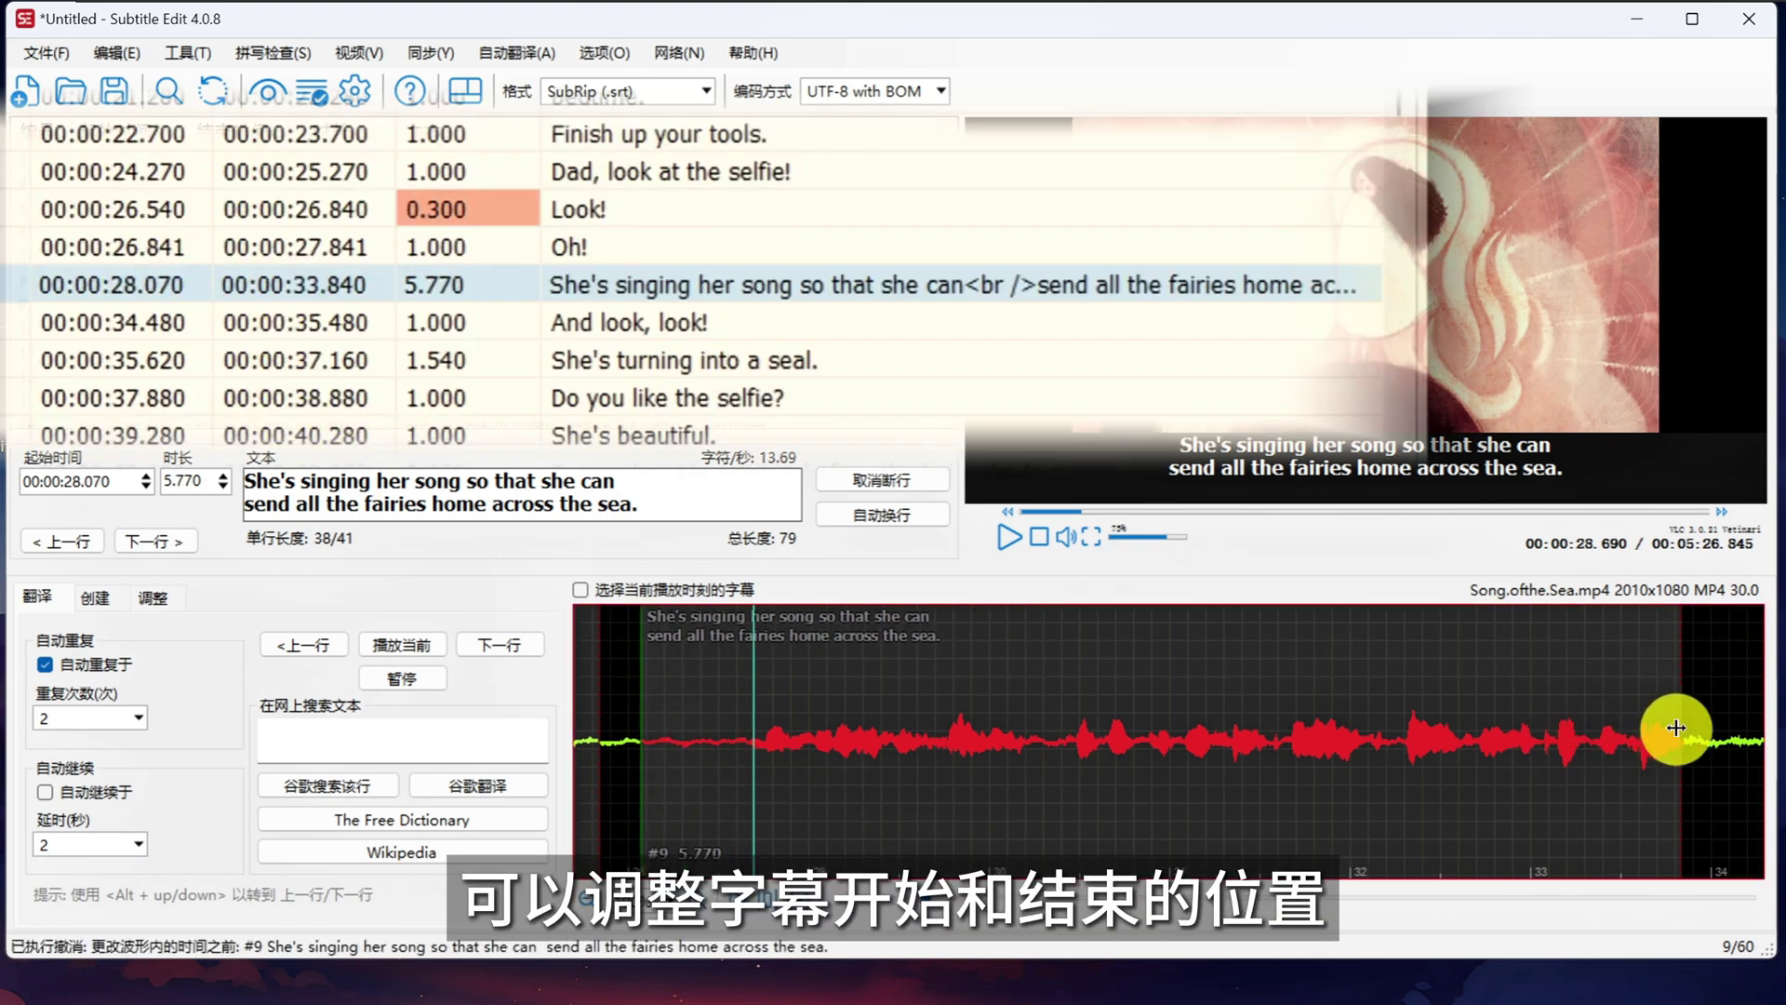
pyautogui.moveTo(1563, 730); pyautogui.dragTo(1754, 731)
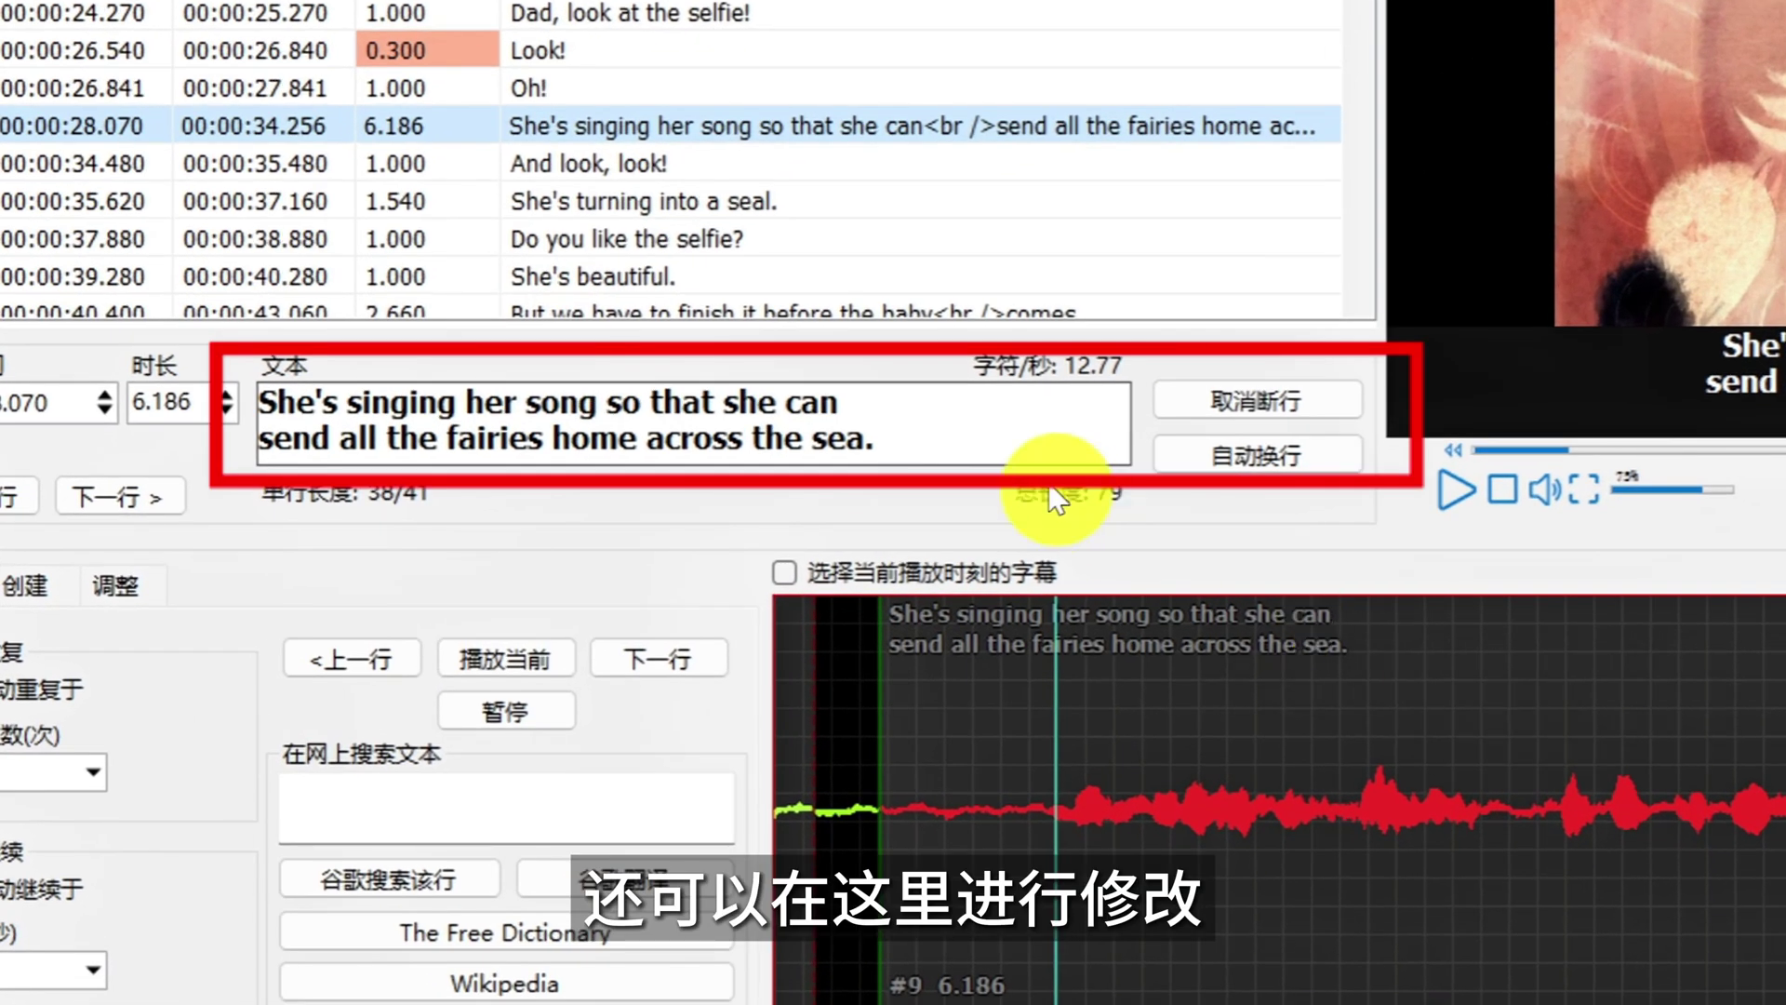
# Append "hahaha" to the end of the text of subtitle line 9
pyautogui.click(966, 433)
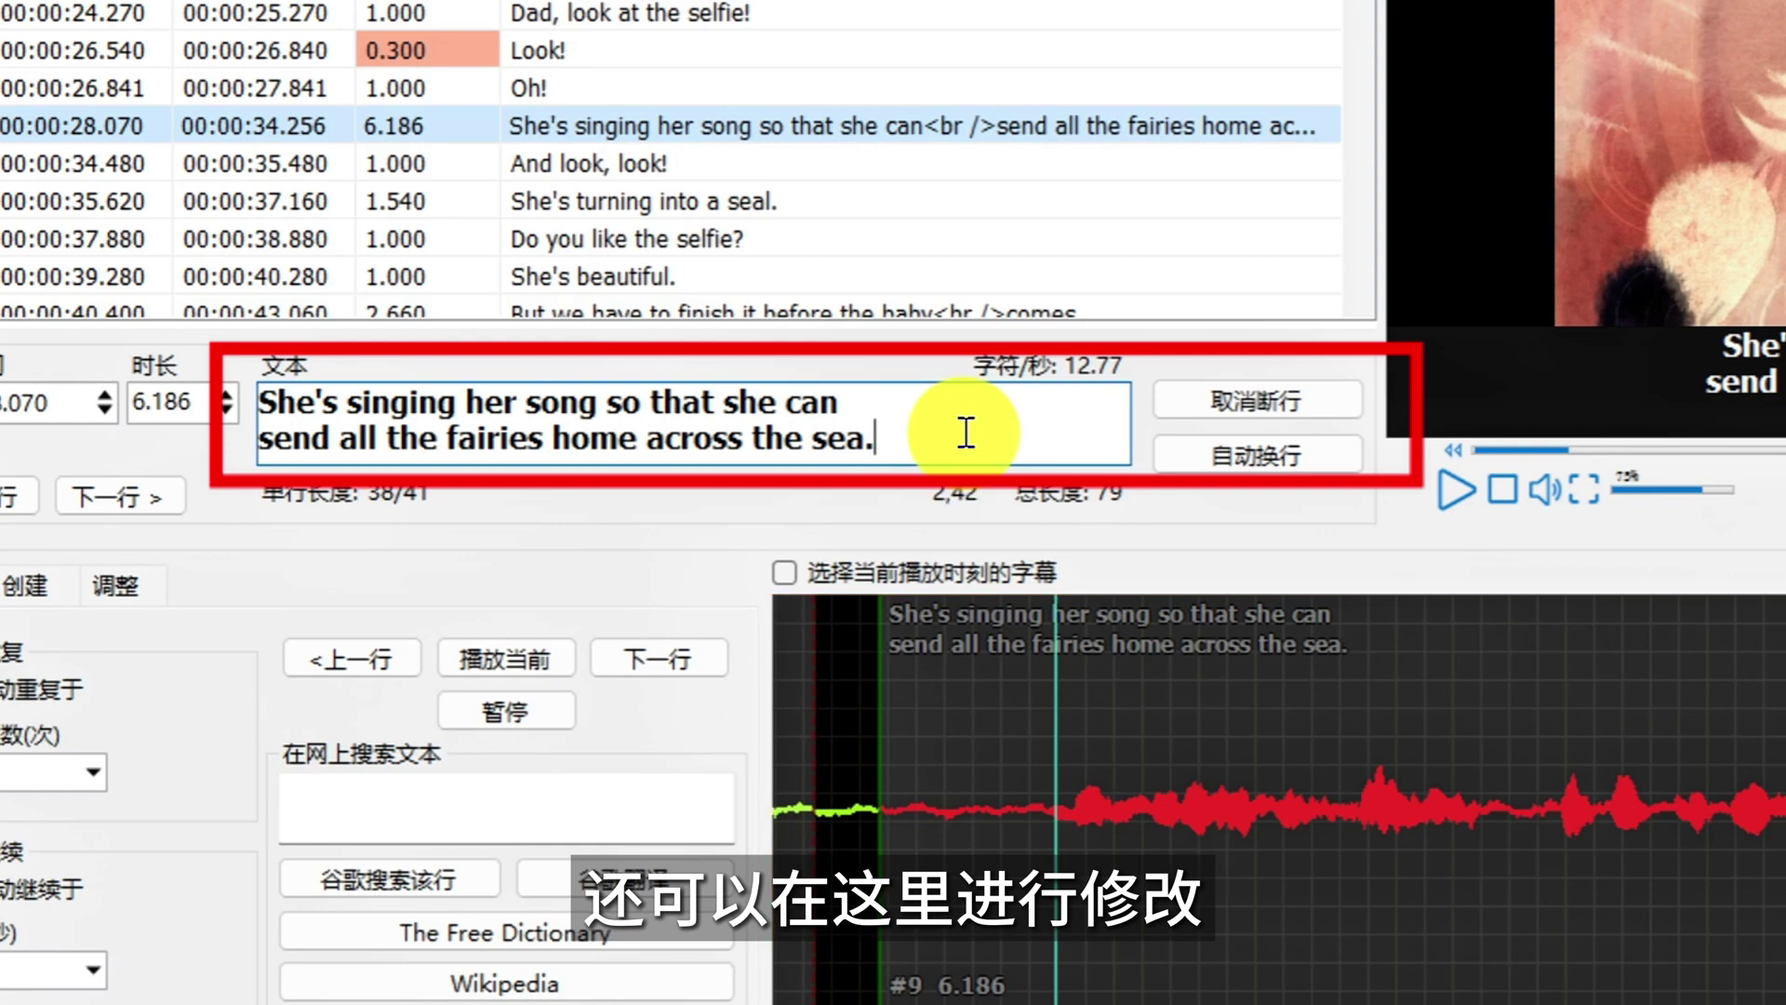
pyautogui.write('hahaha')
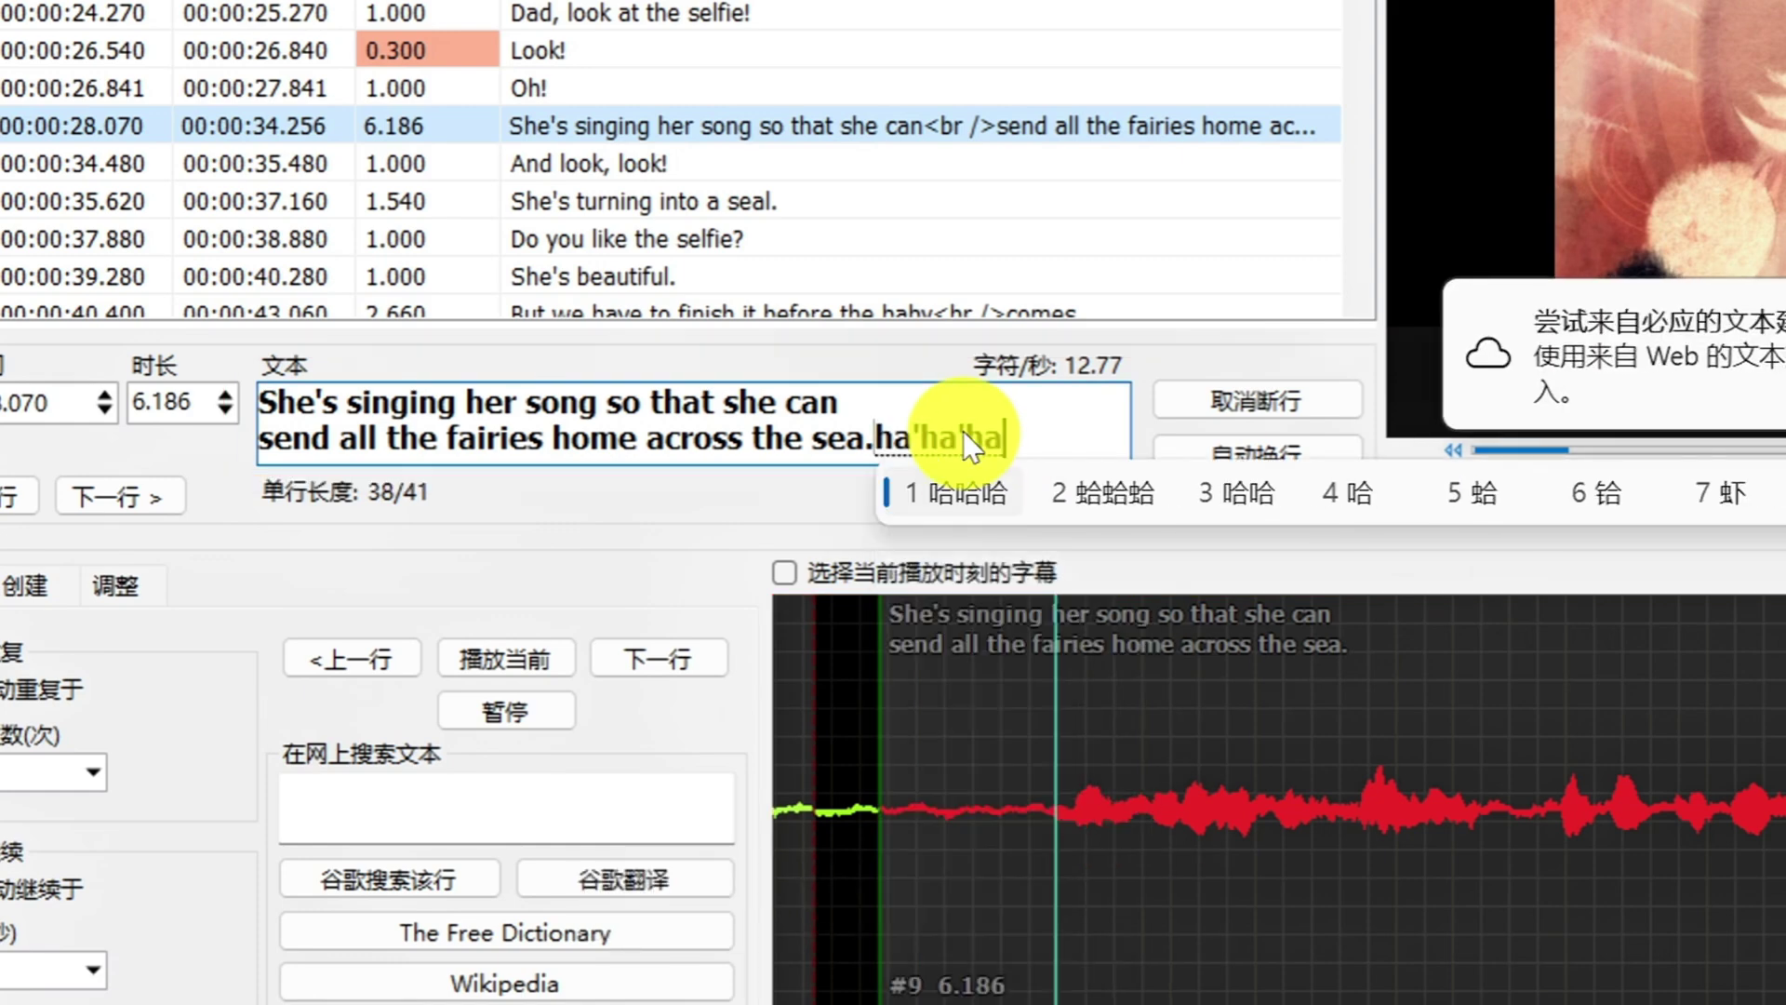
pyautogui.press('Return')
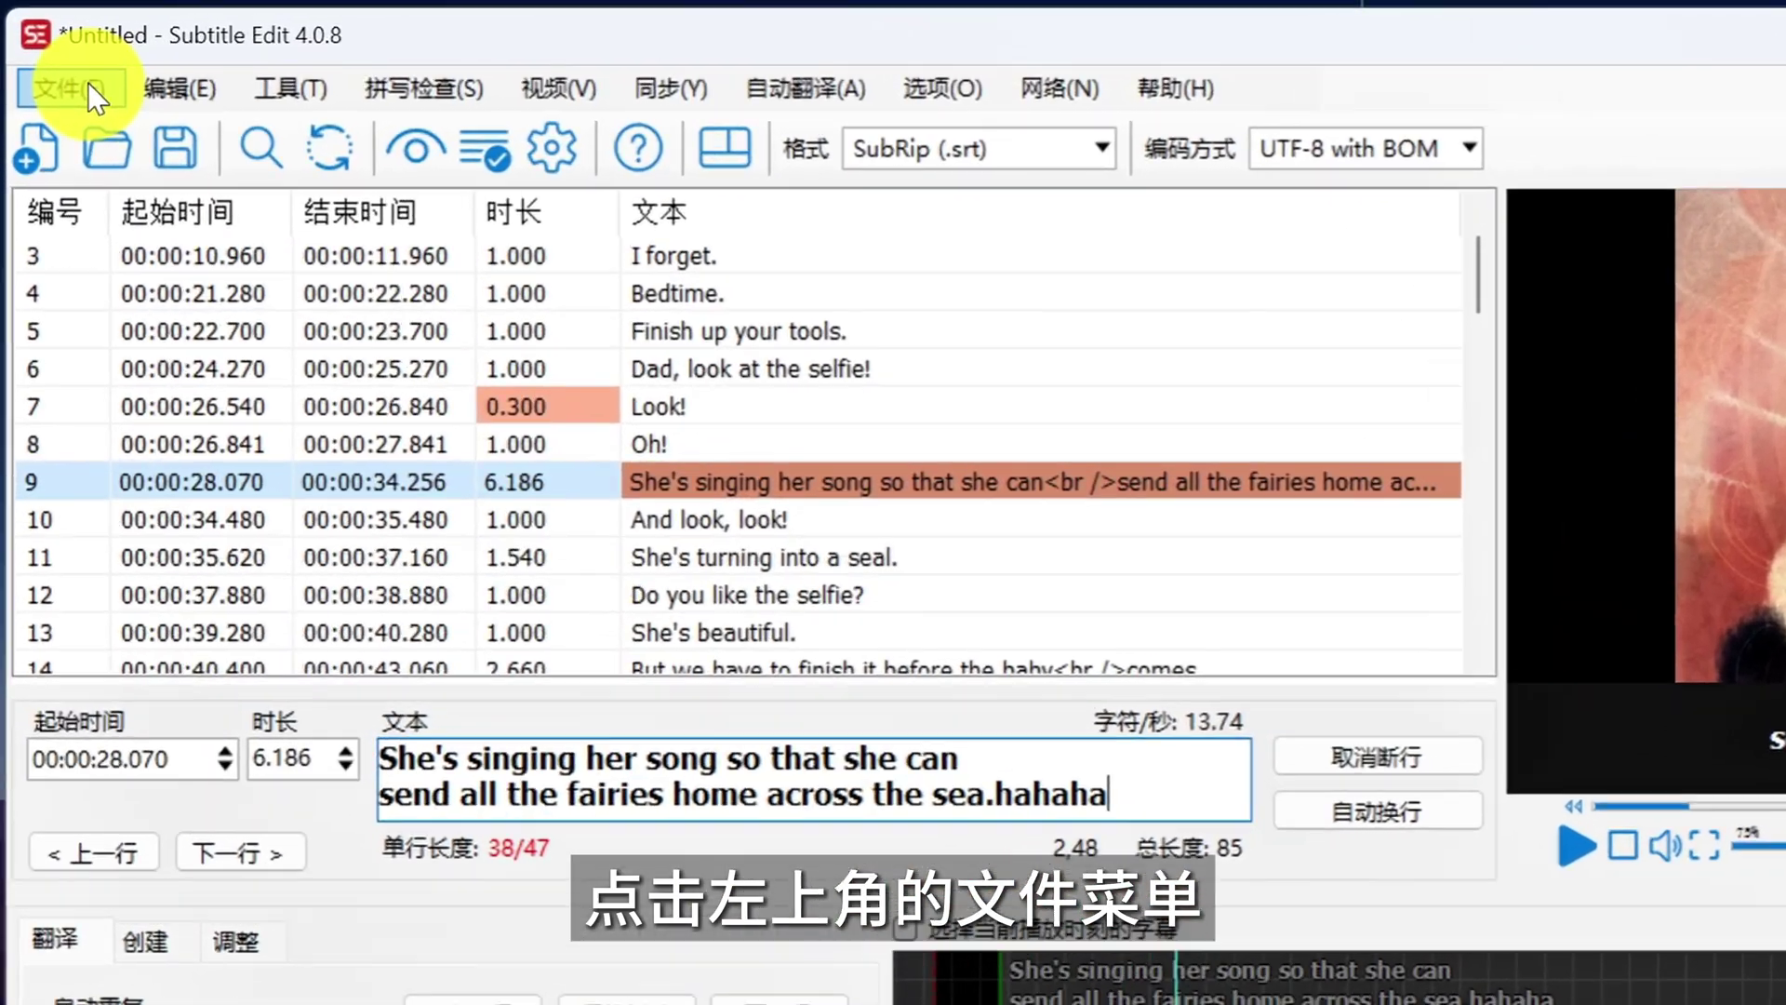
# Save the subtitles to the desktop as a SubRip (*.srt) file named English
pyautogui.click(87, 85)
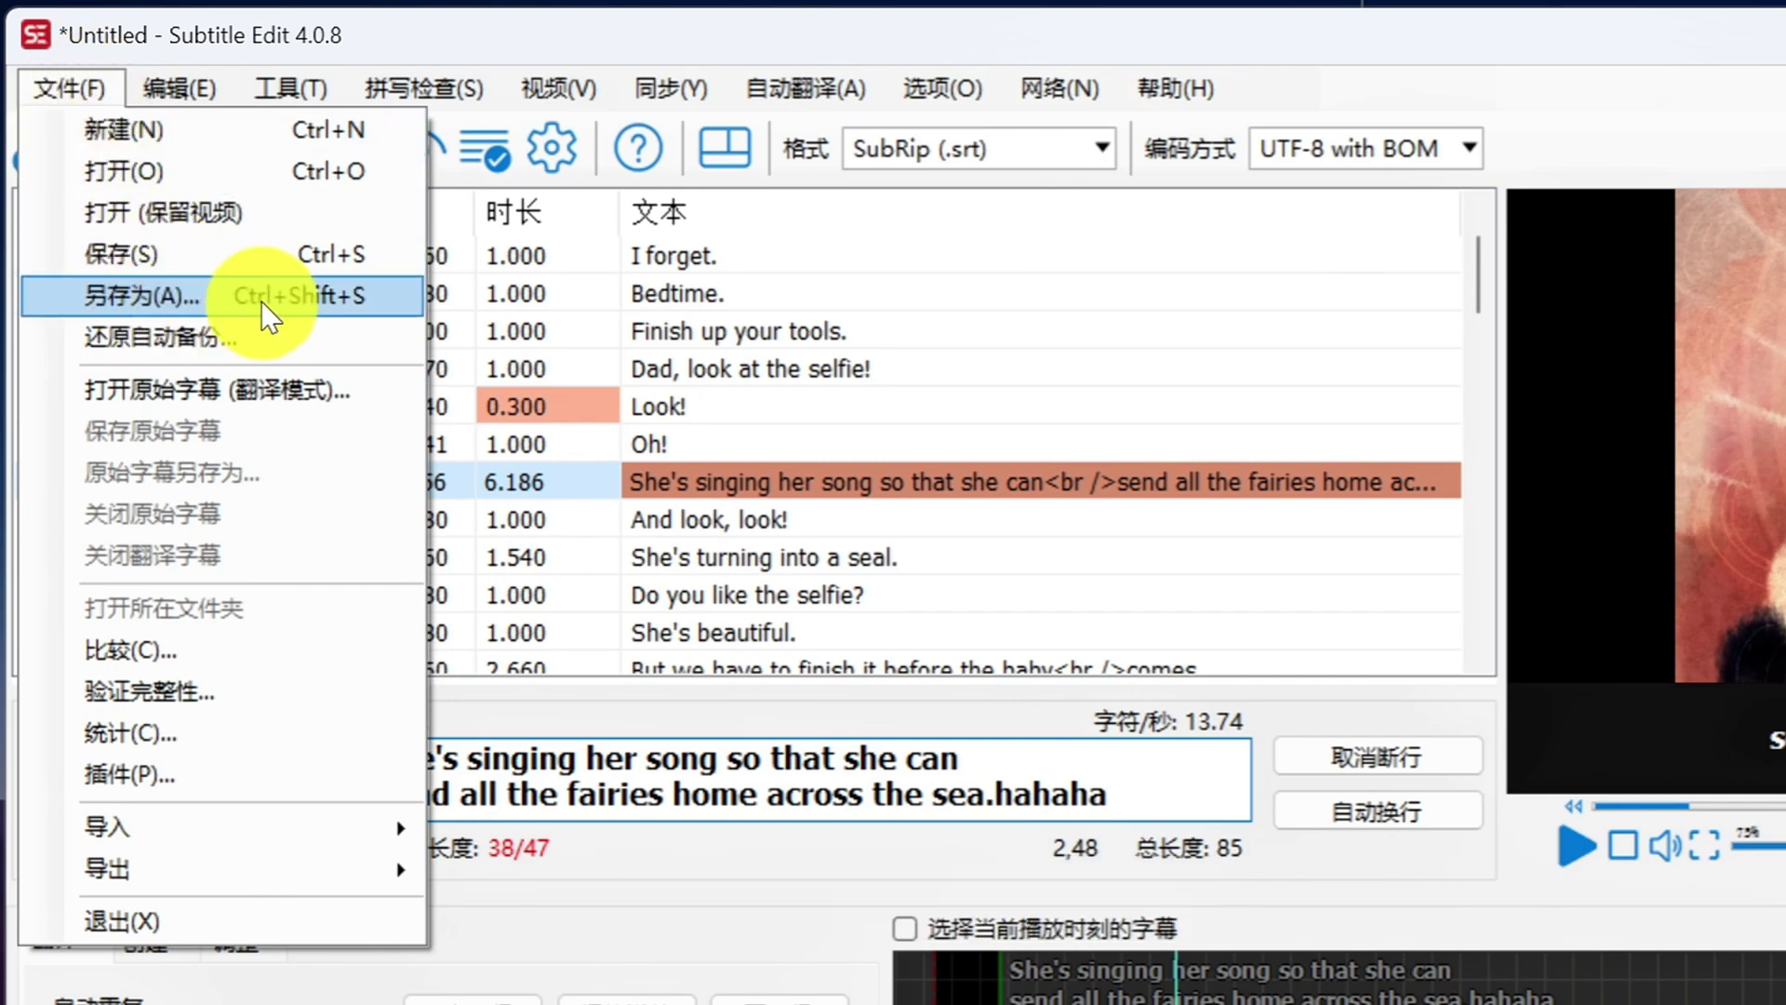
pyautogui.click(185, 298)
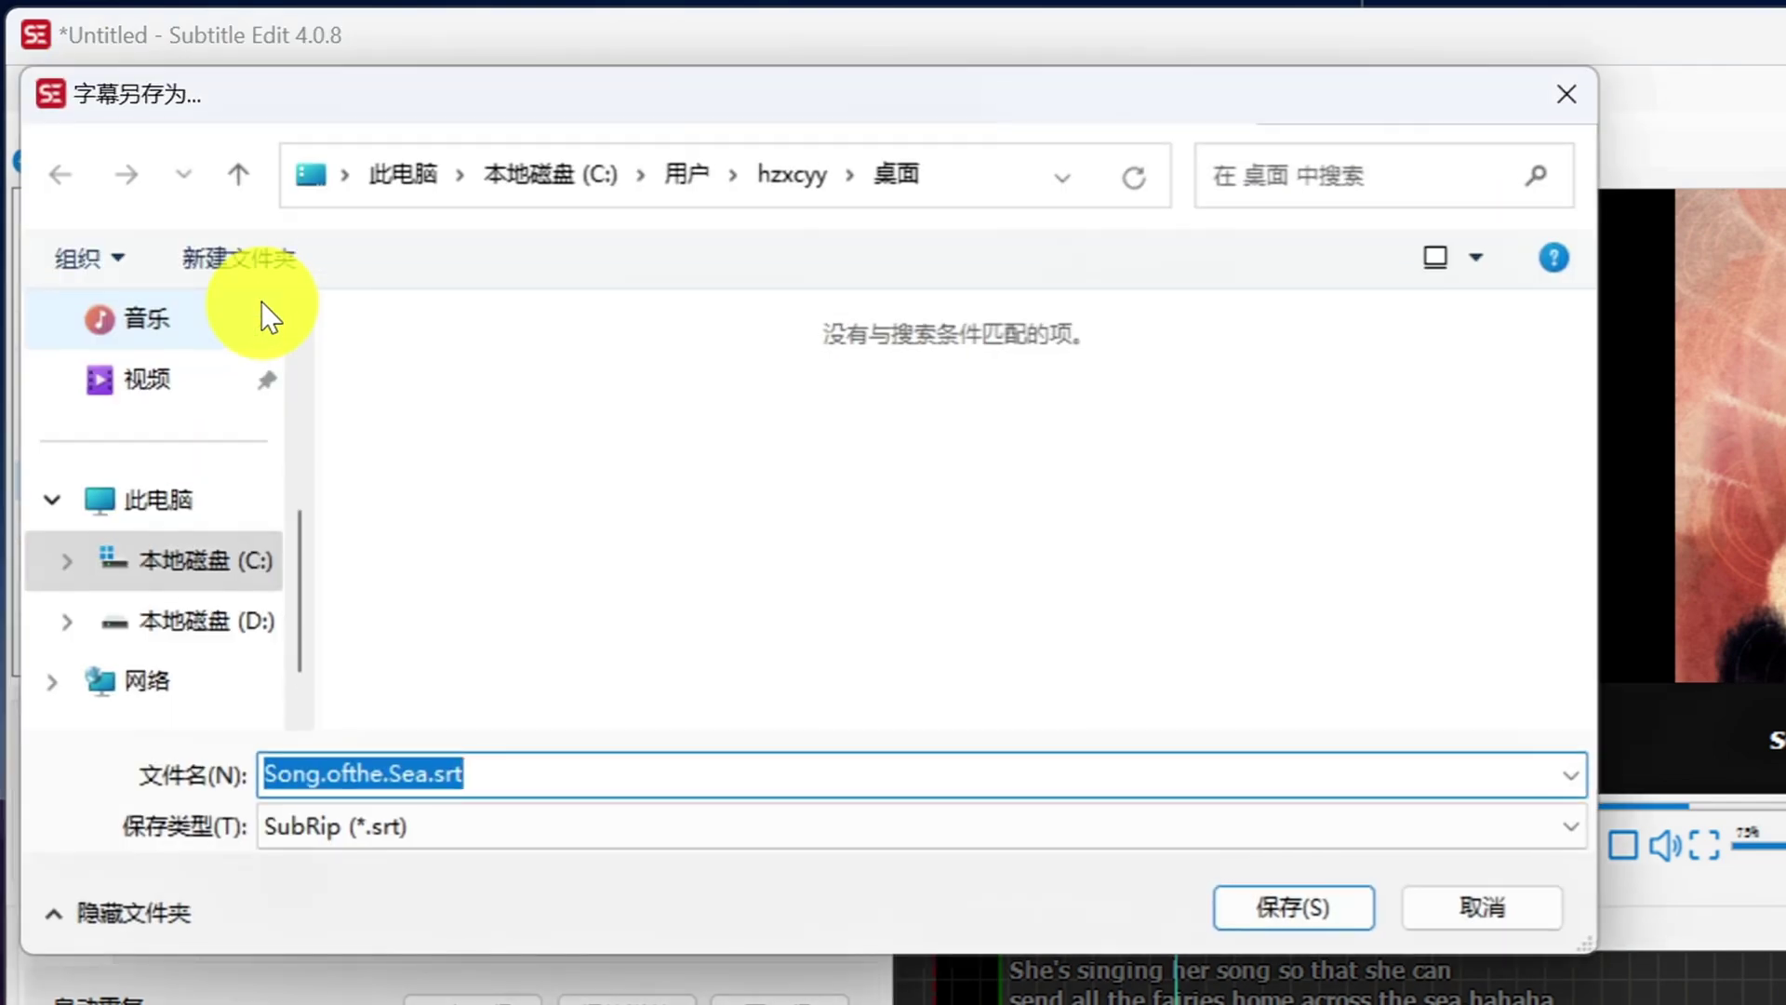
pyautogui.click(483, 837)
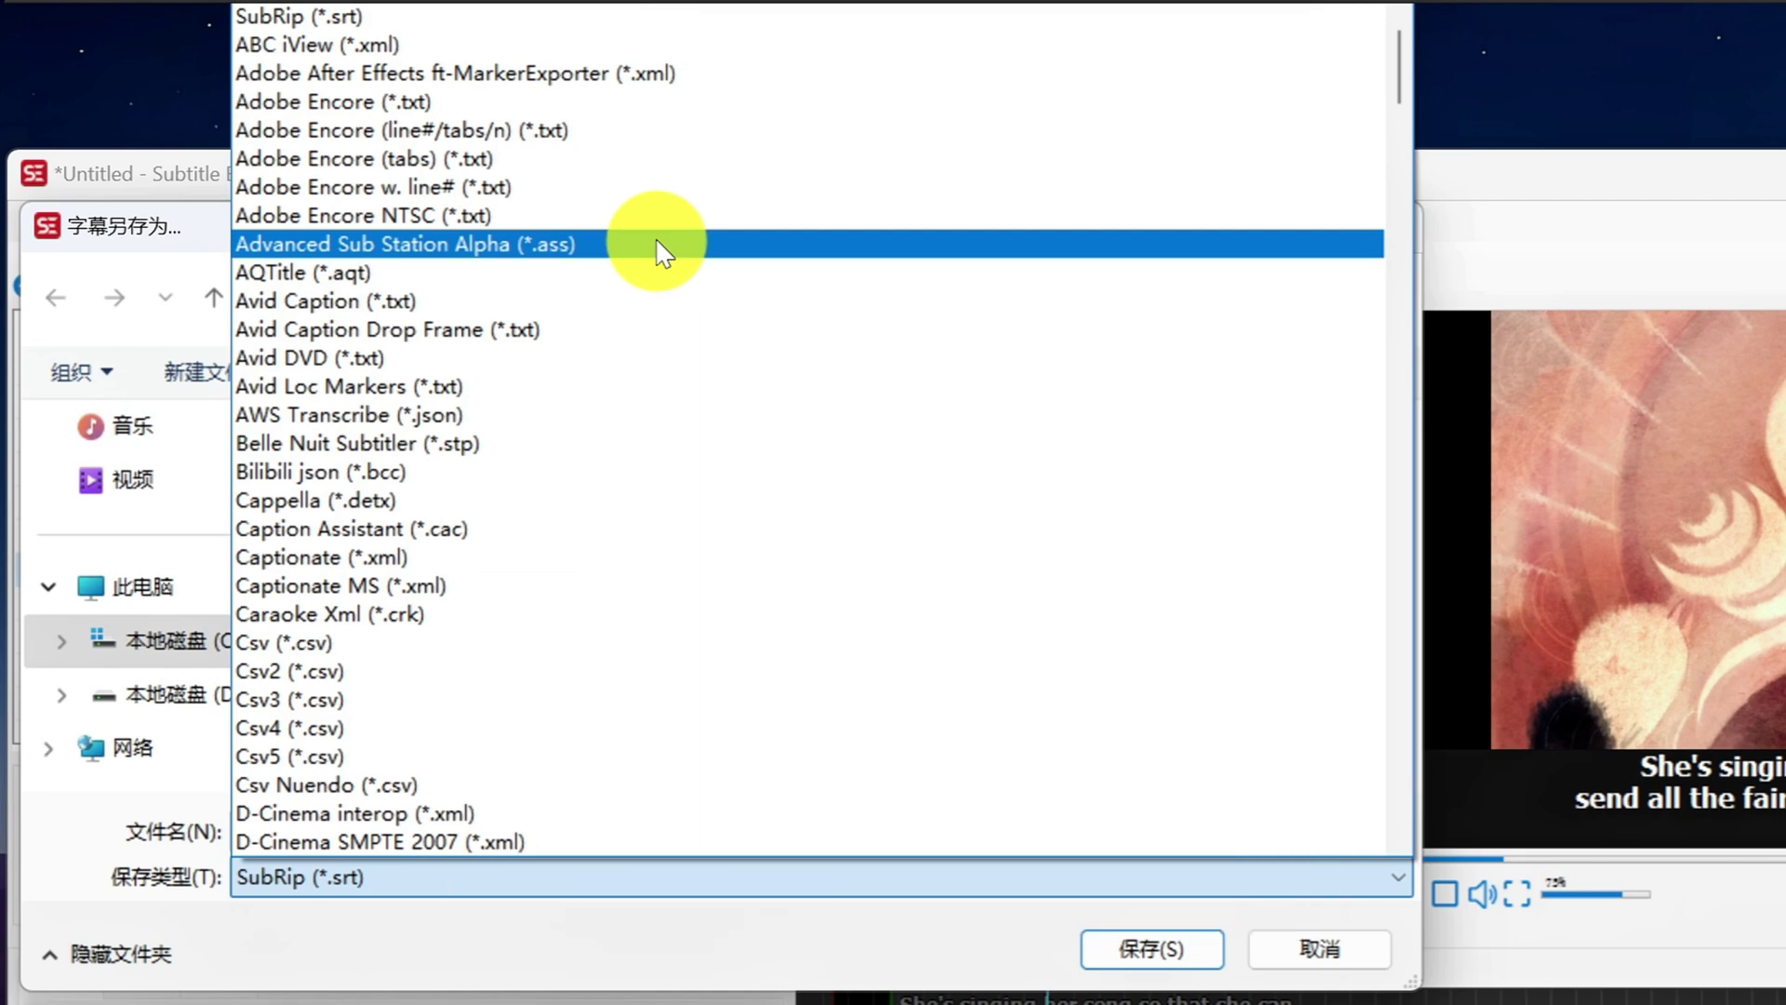
pyautogui.click(521, 880)
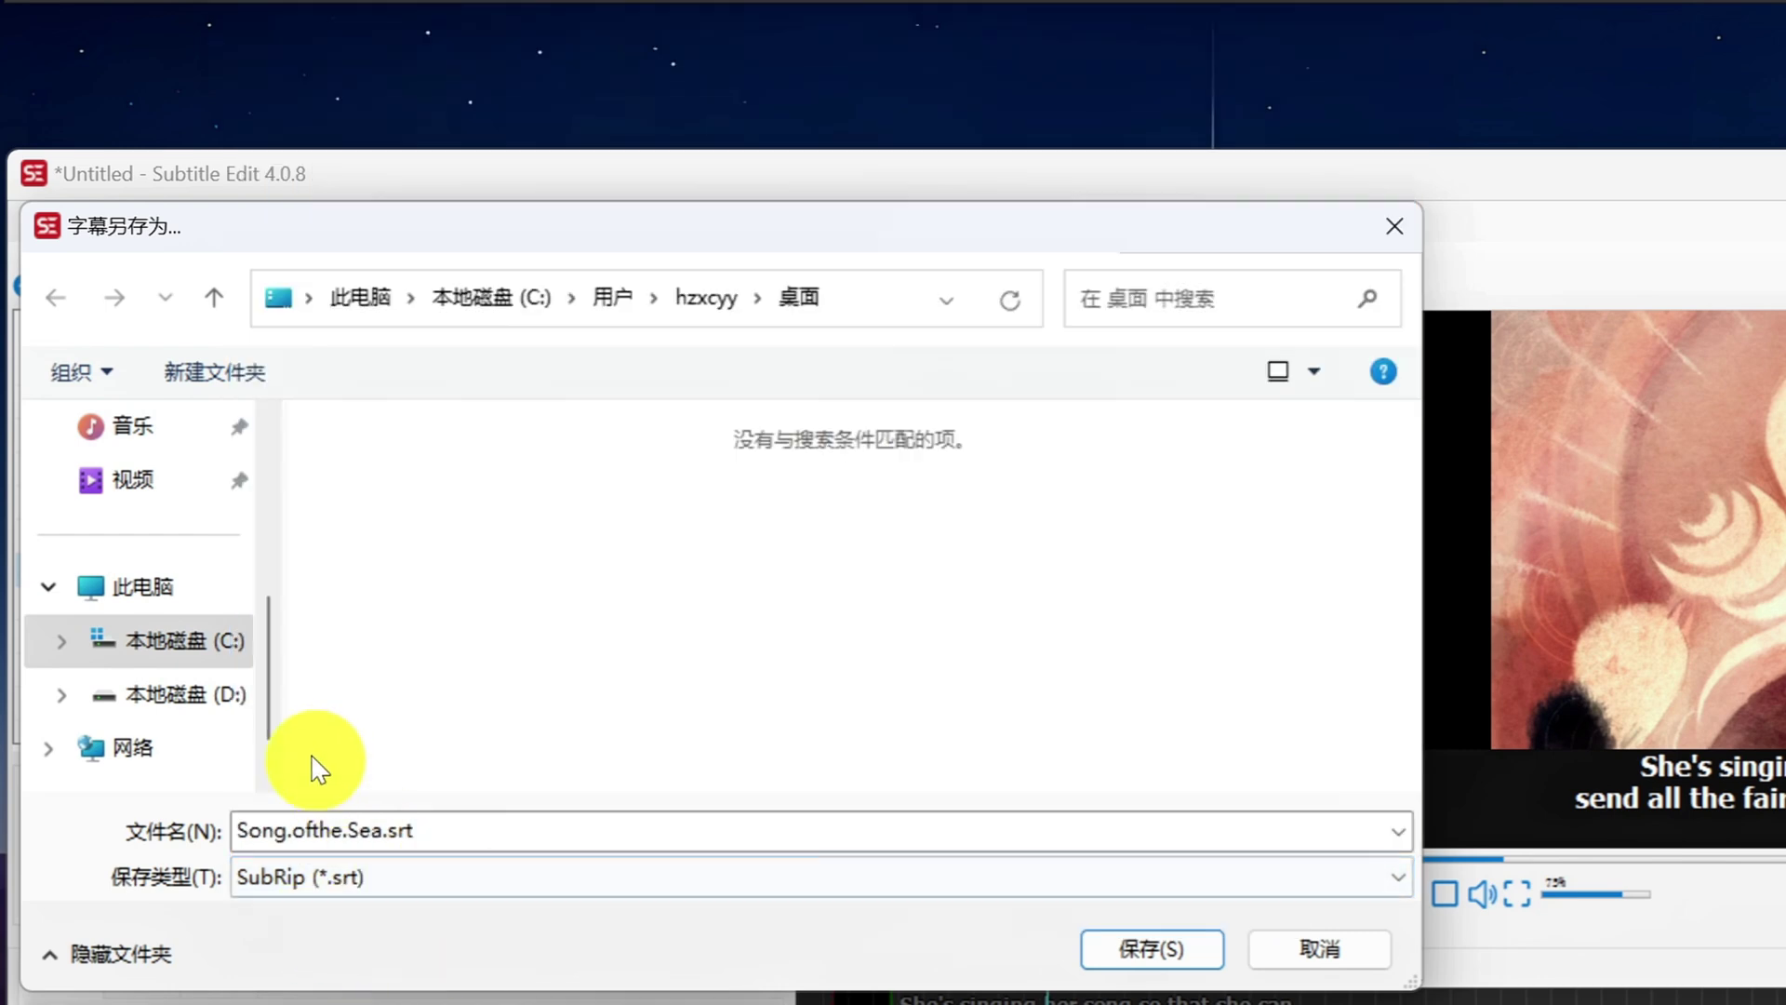
pyautogui.scroll(3, 272, 614)
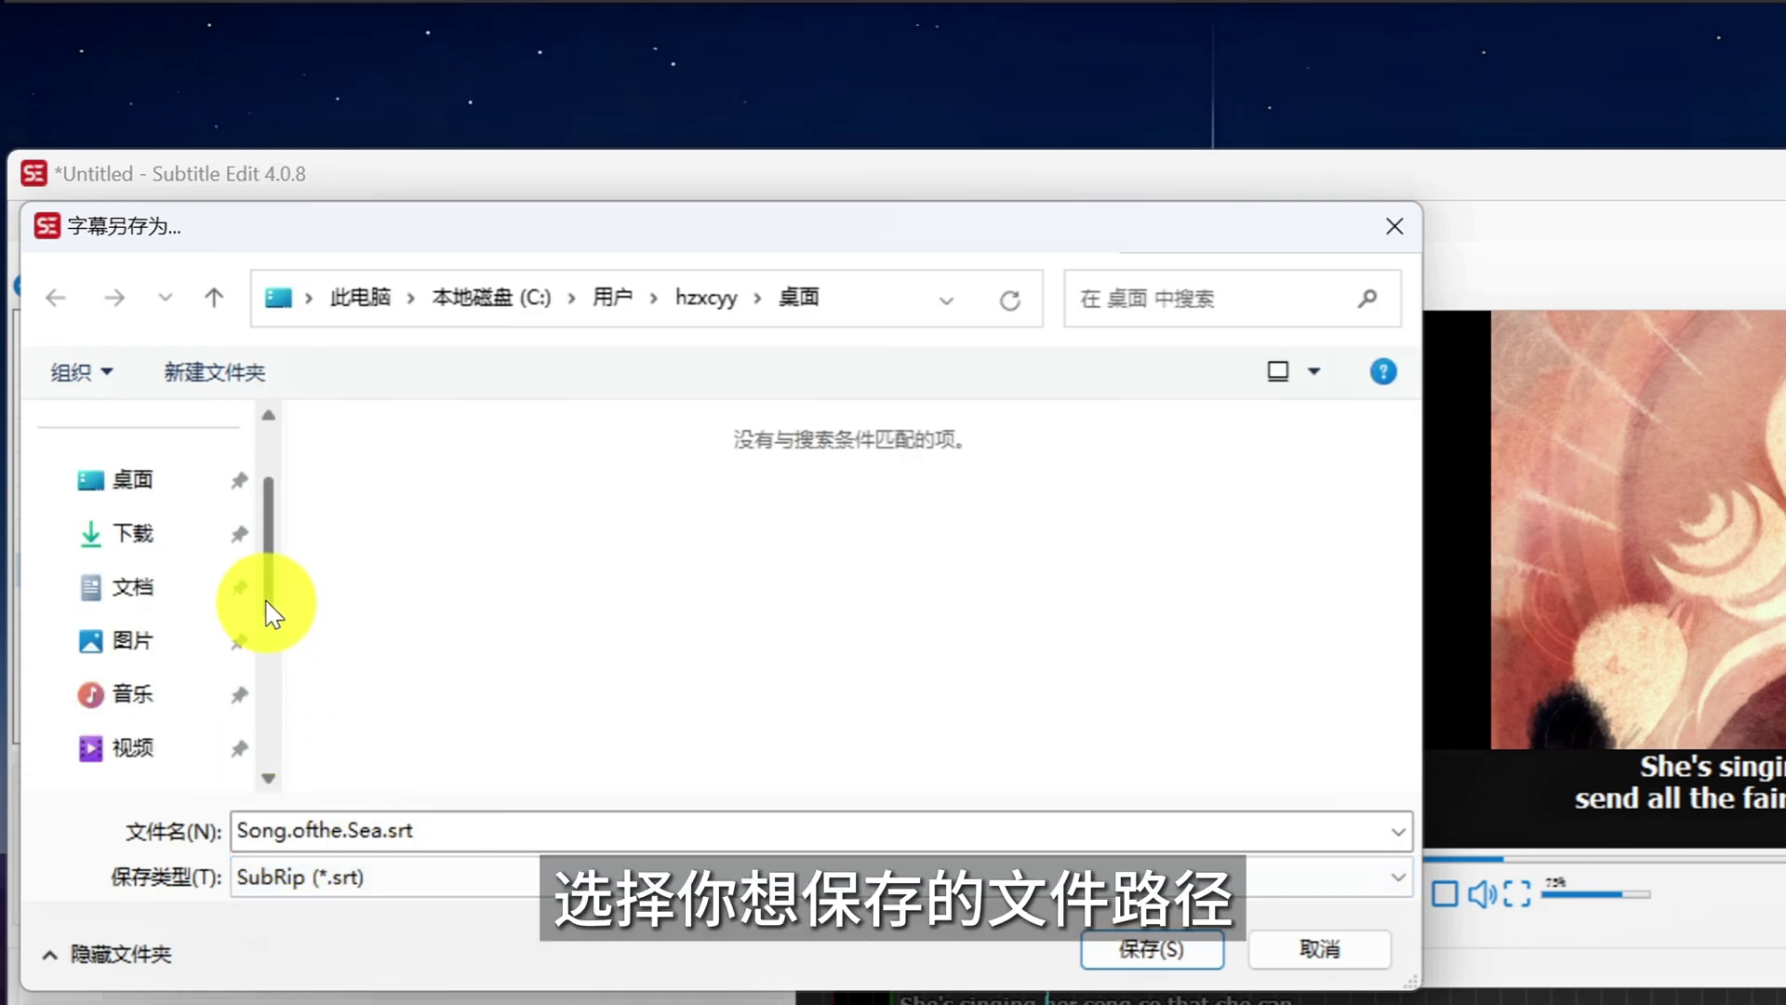
pyautogui.click(163, 493)
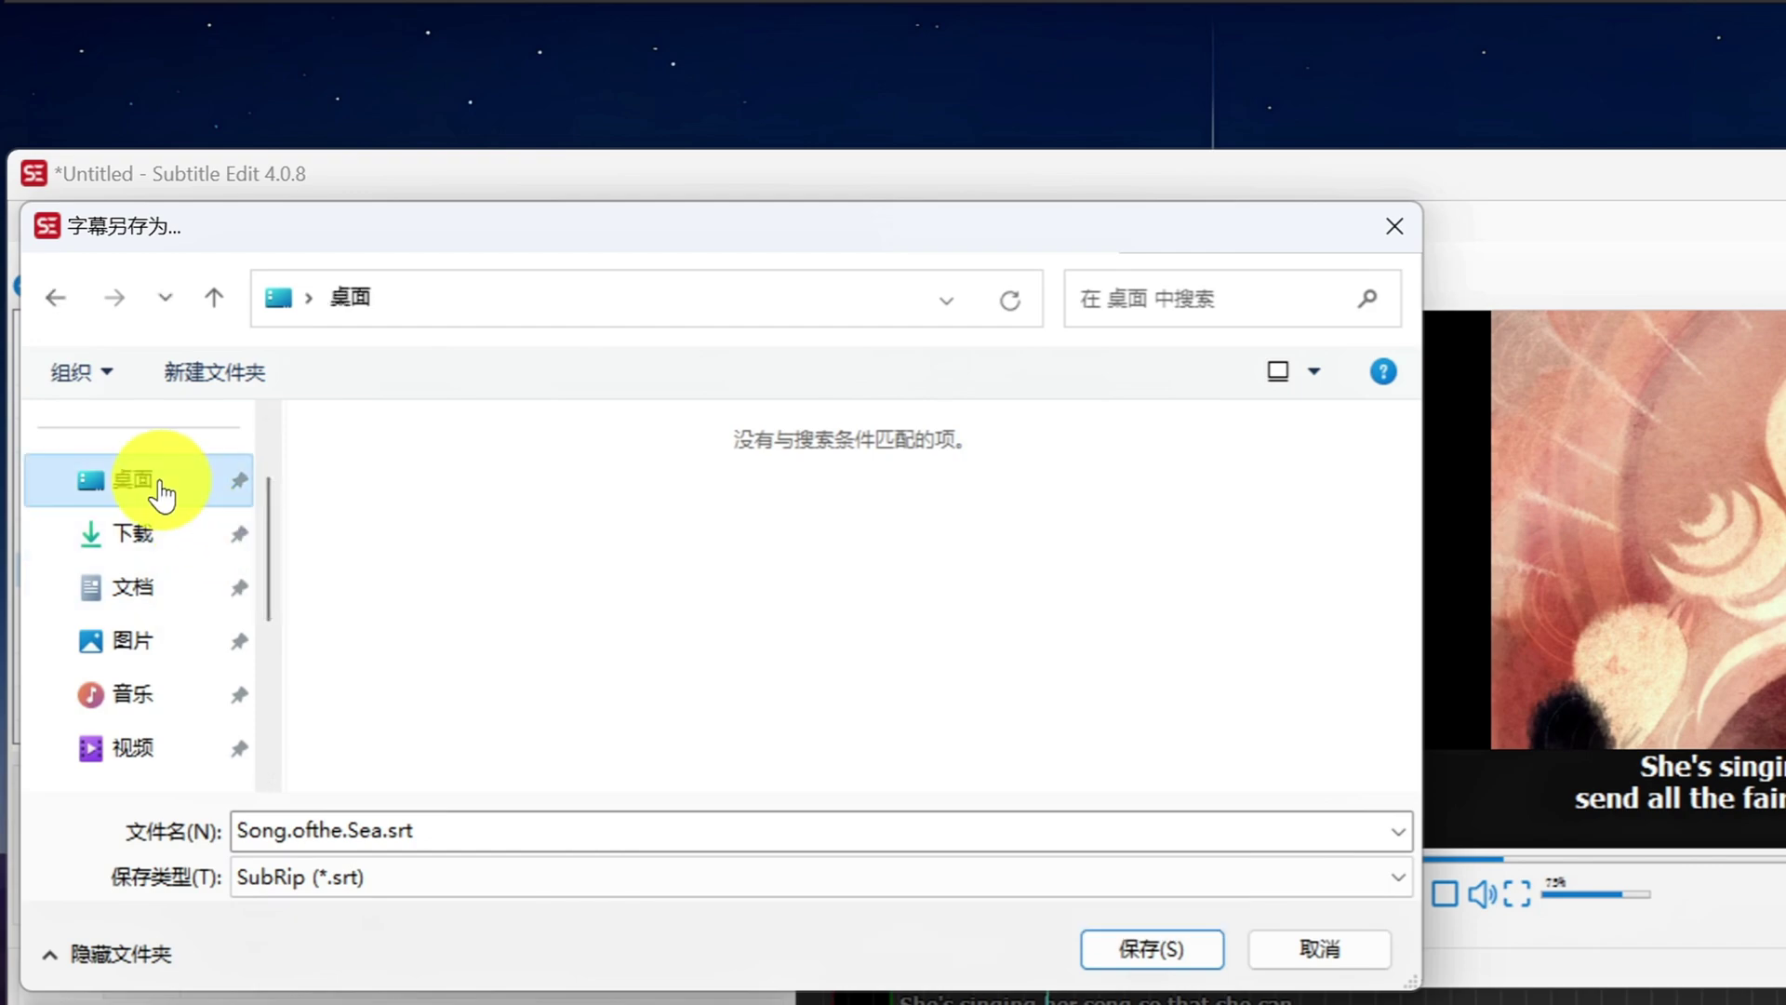
pyautogui.click(491, 830)
pyautogui.write('English')
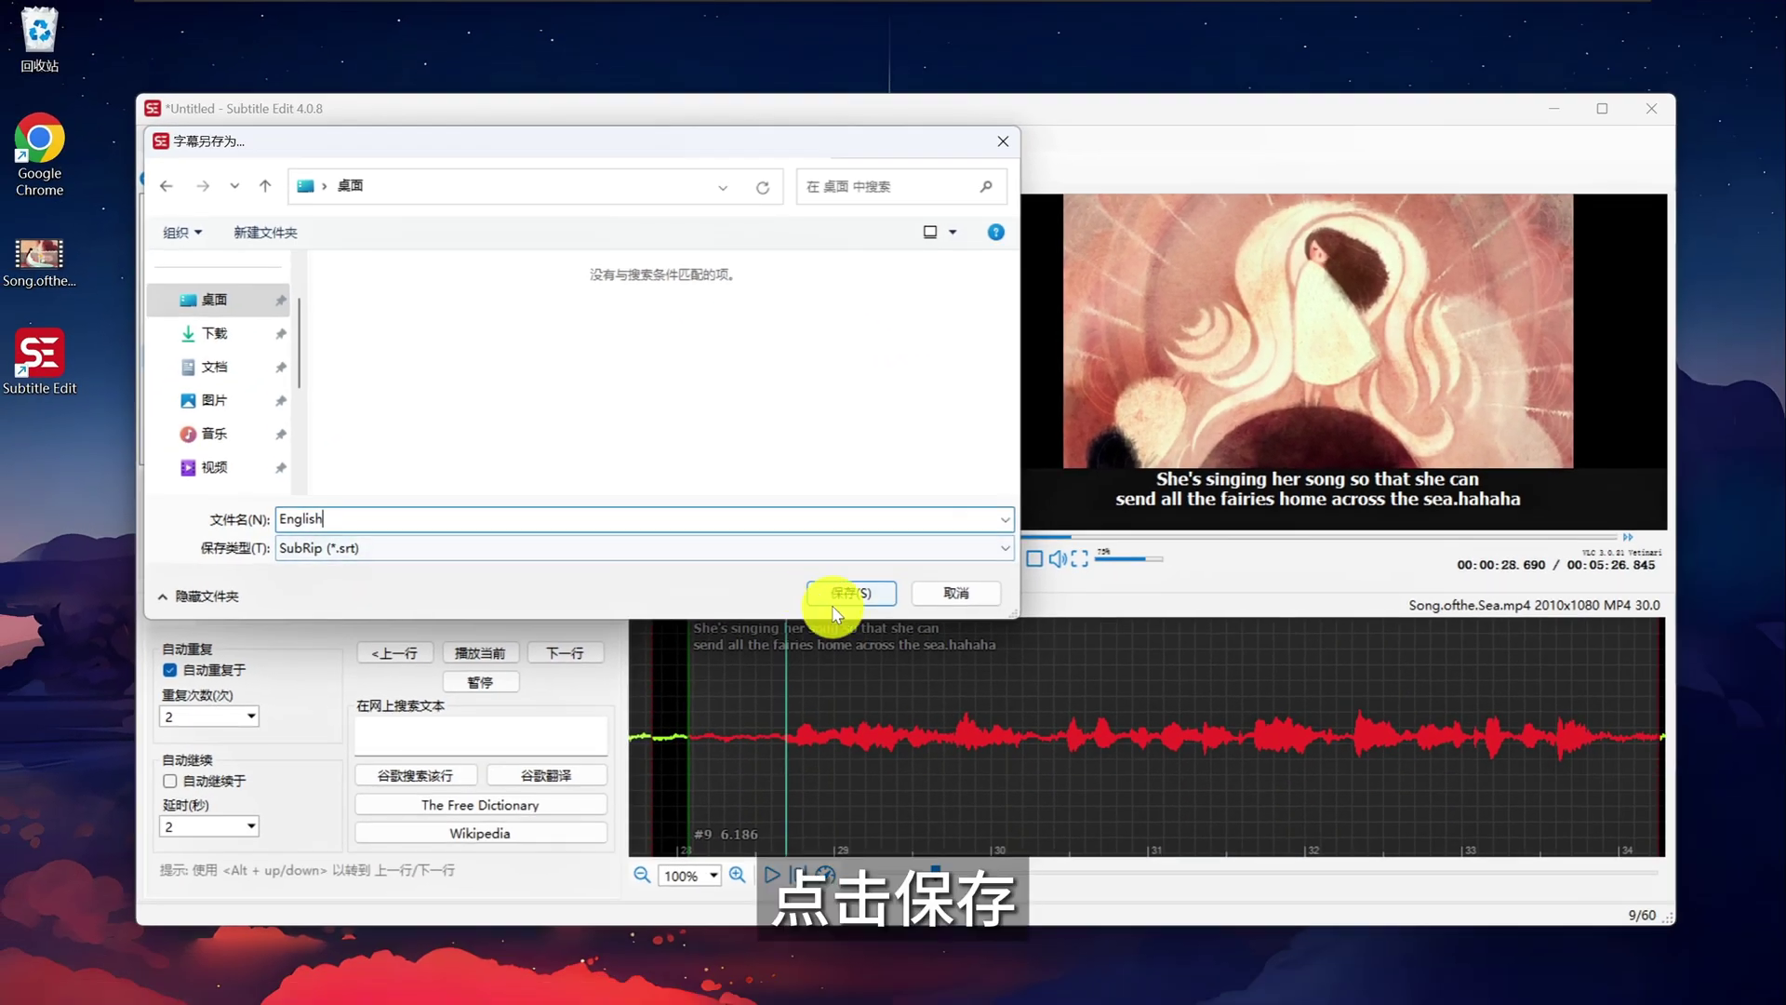
pyautogui.click(1151, 949)
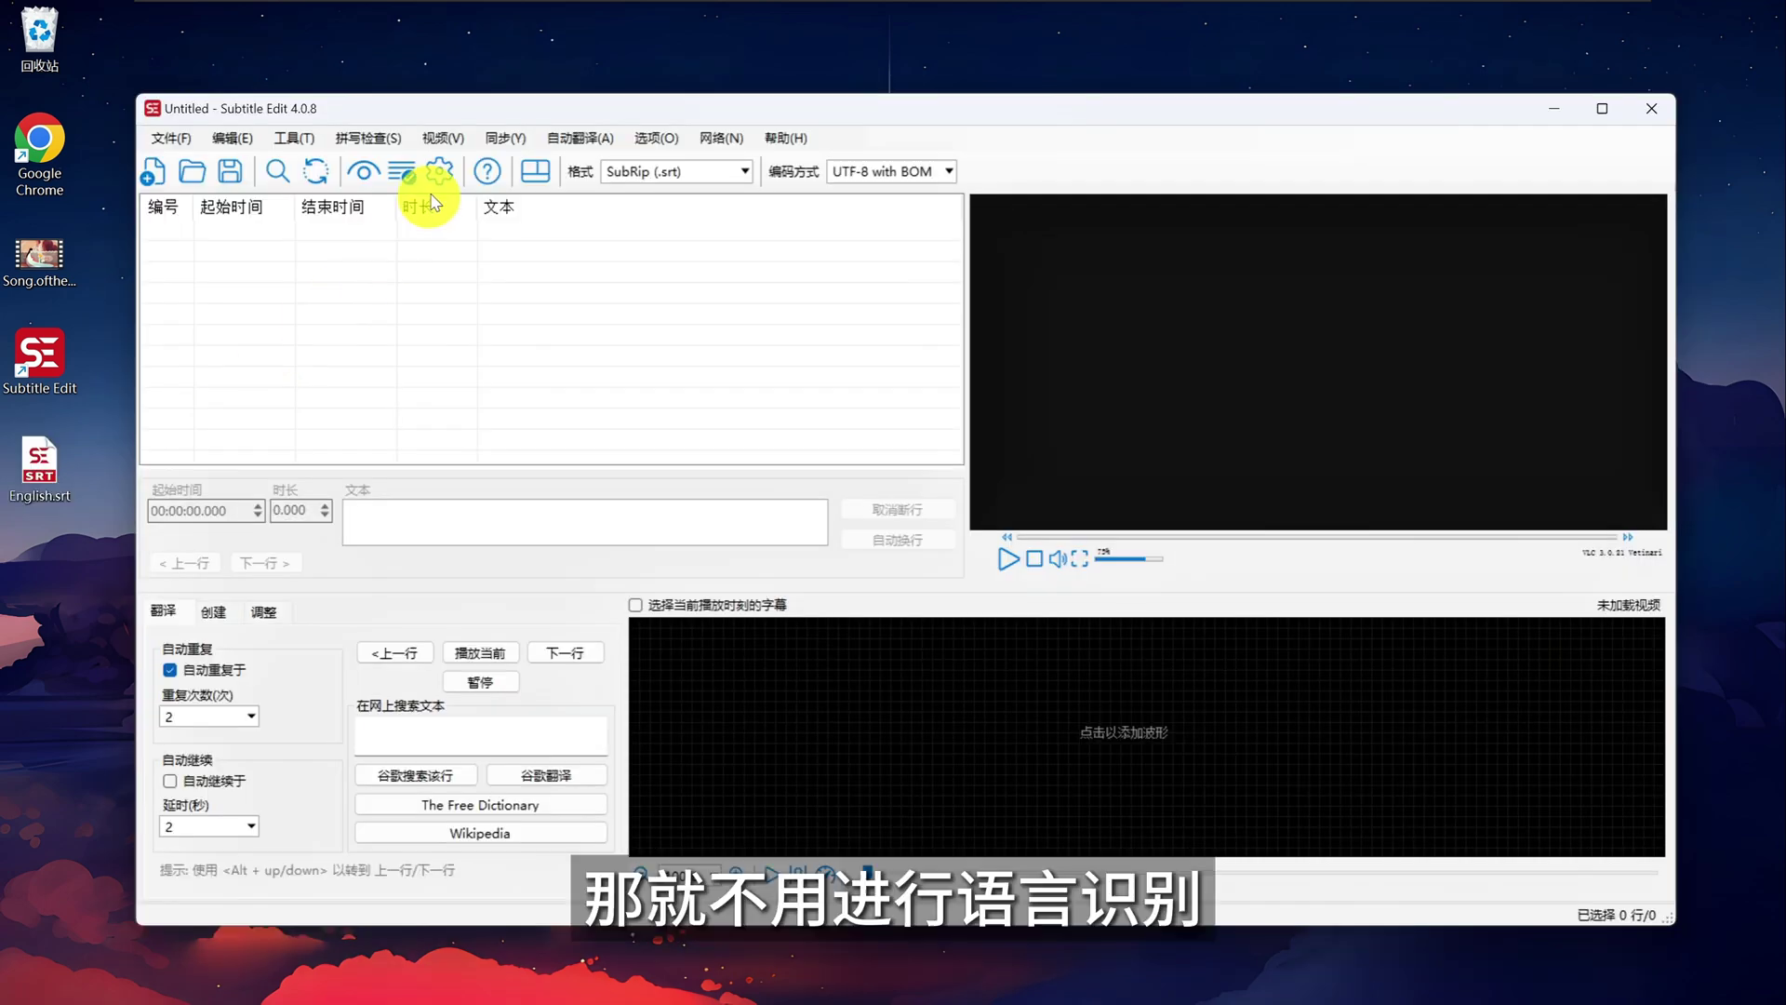
# Open the saved English.srt subtitle file from the desktop
pyautogui.click(443, 137)
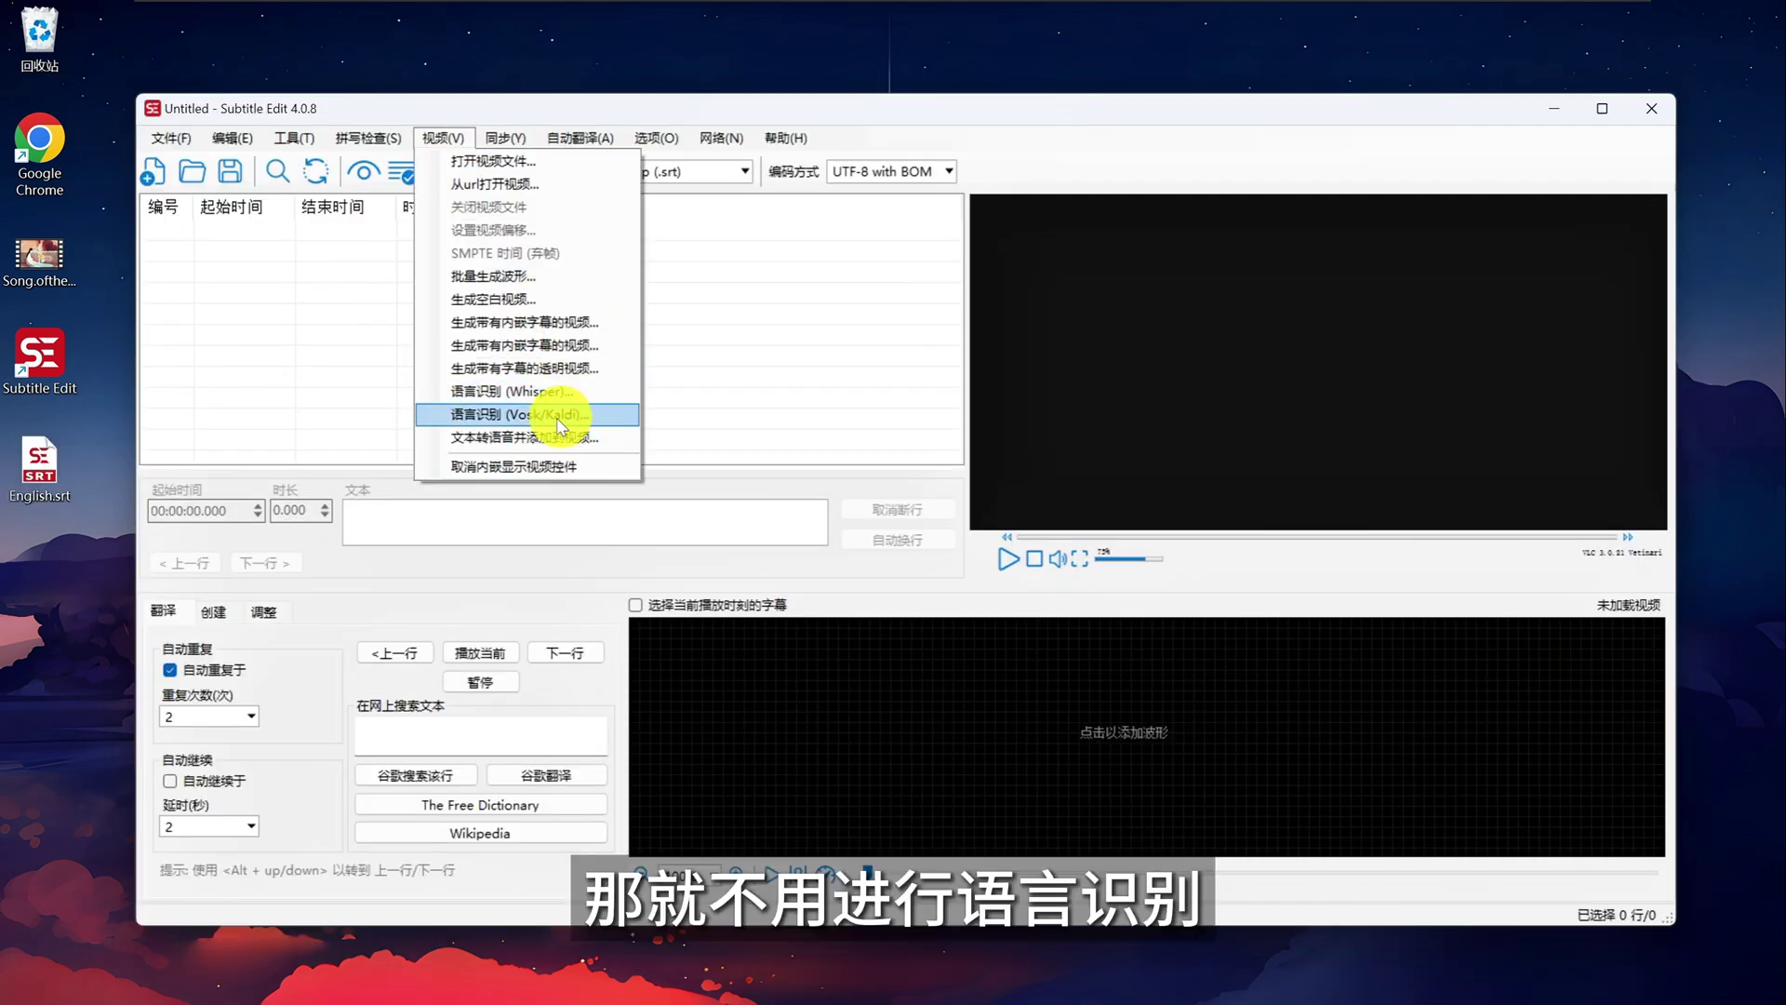
pyautogui.click(171, 138)
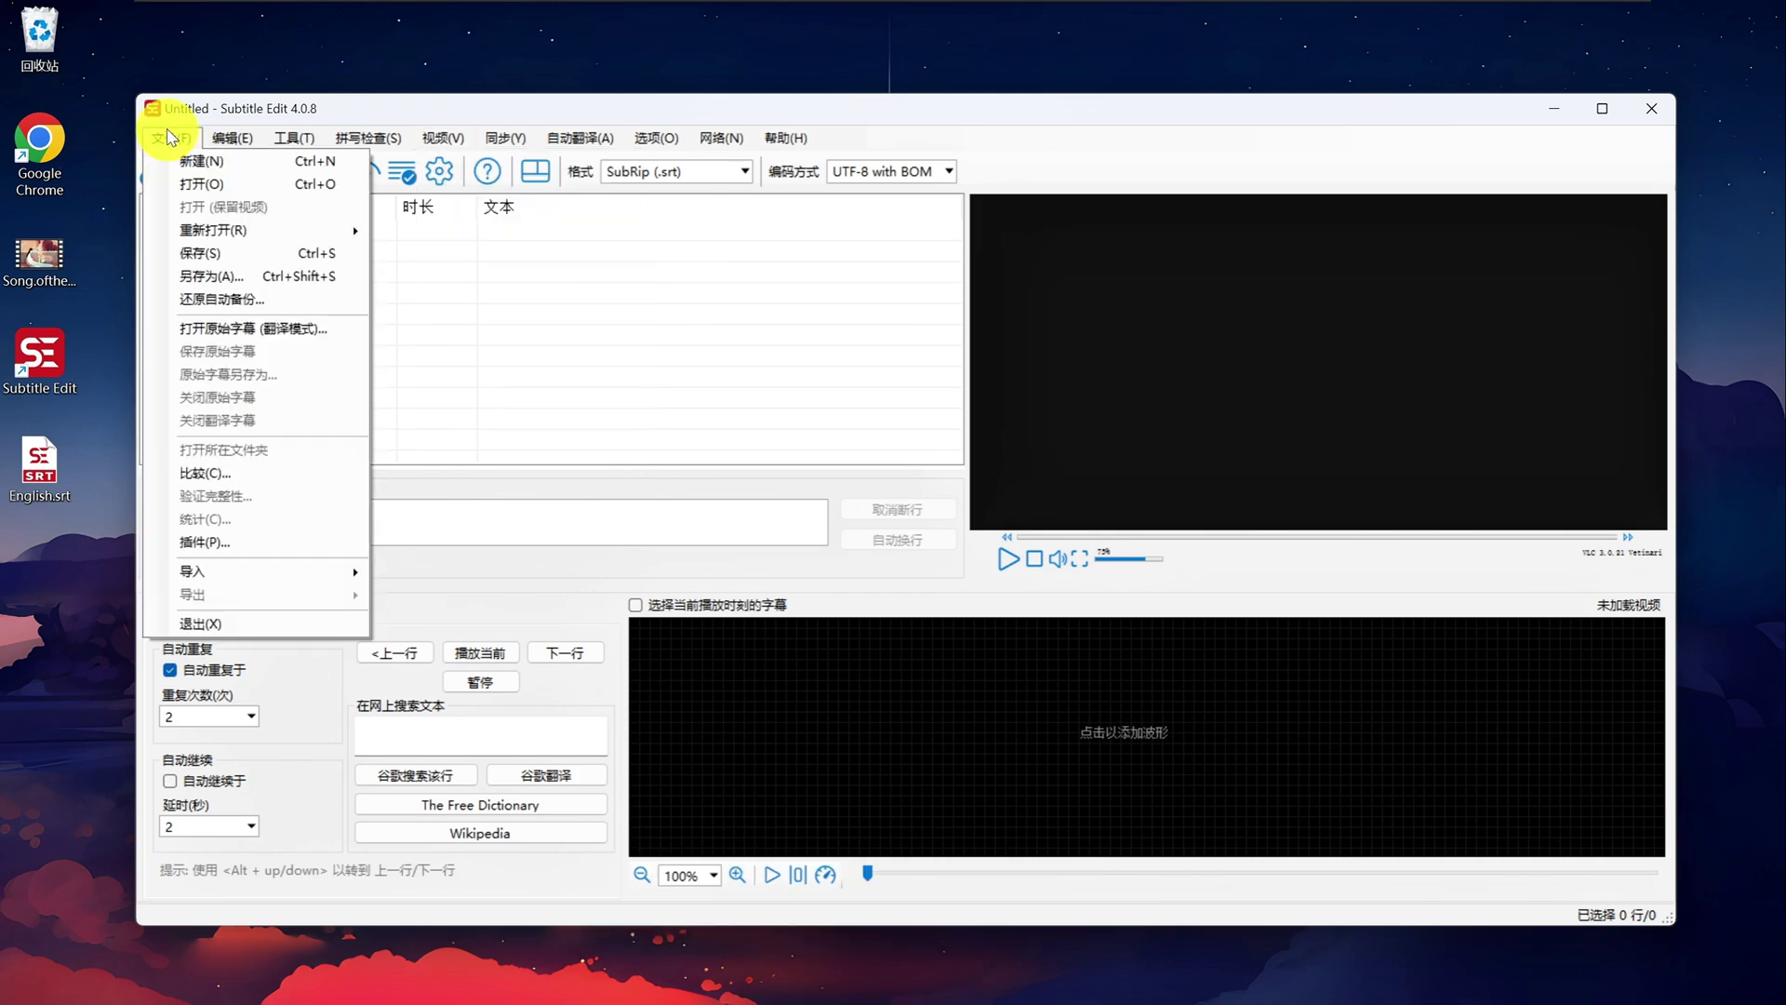
pyautogui.click(214, 187)
pyautogui.doubleClick(370, 317)
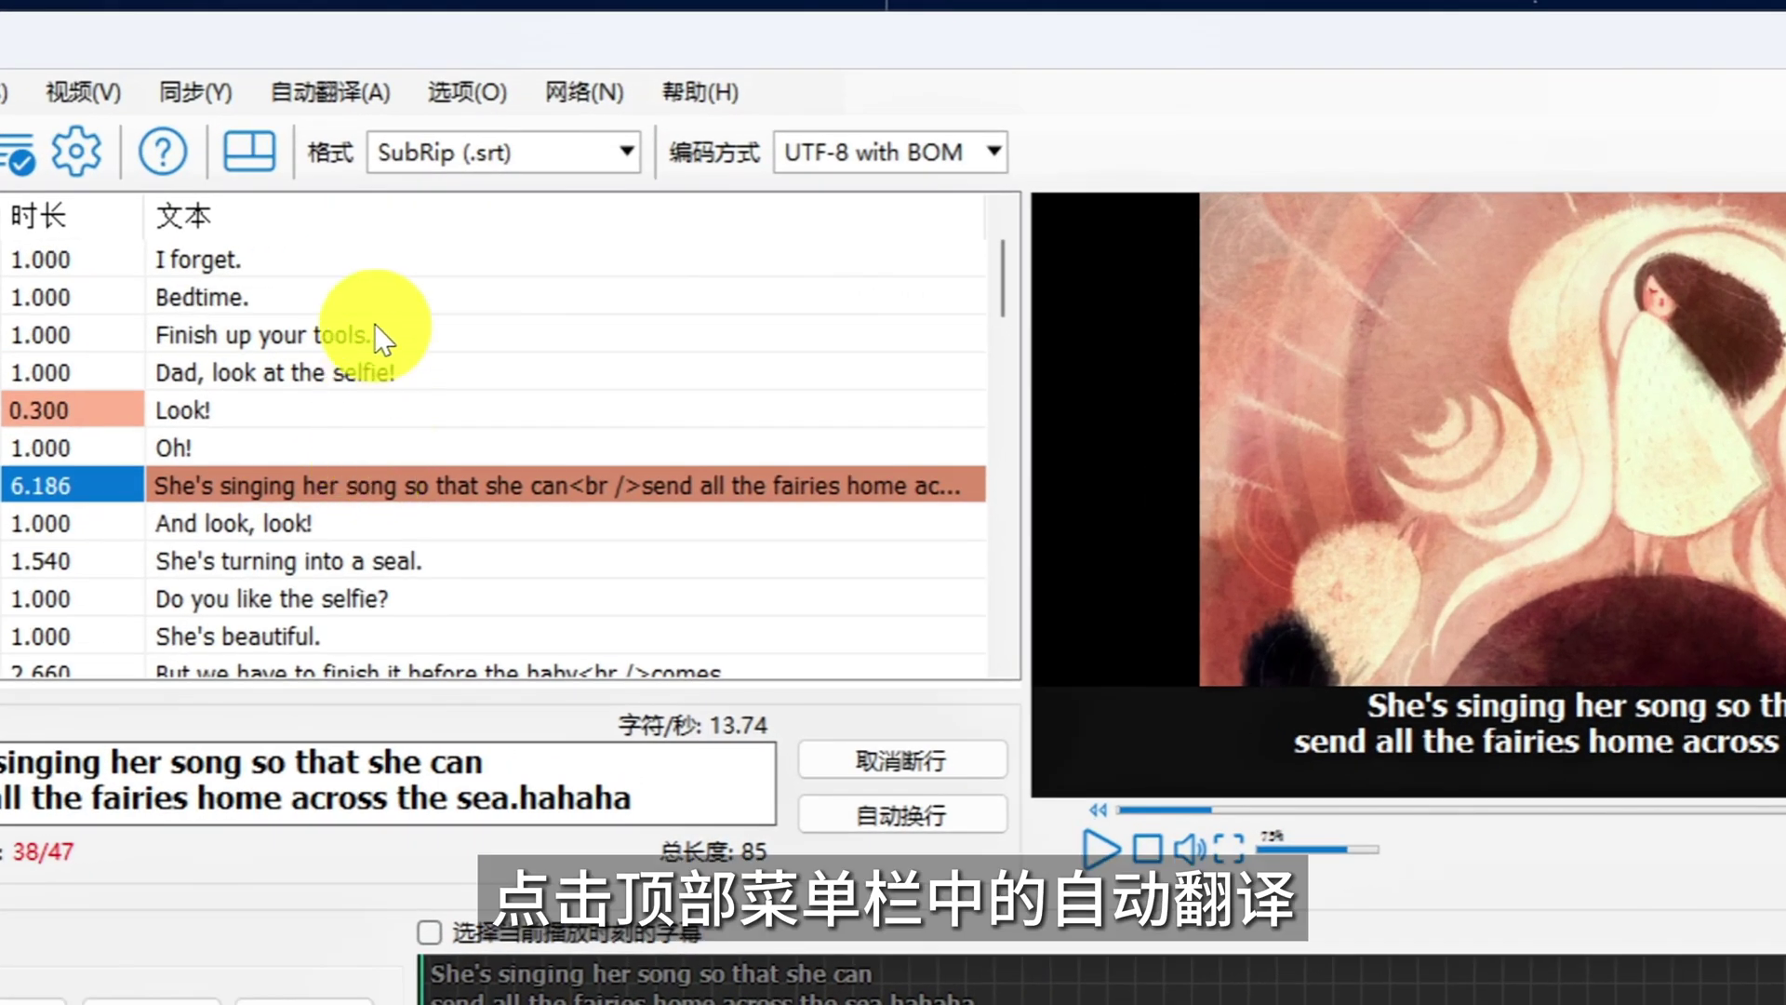
# Set up automatic translation of the subtitles with Google Translate V1 API from English to Chinese
pyautogui.click(323, 90)
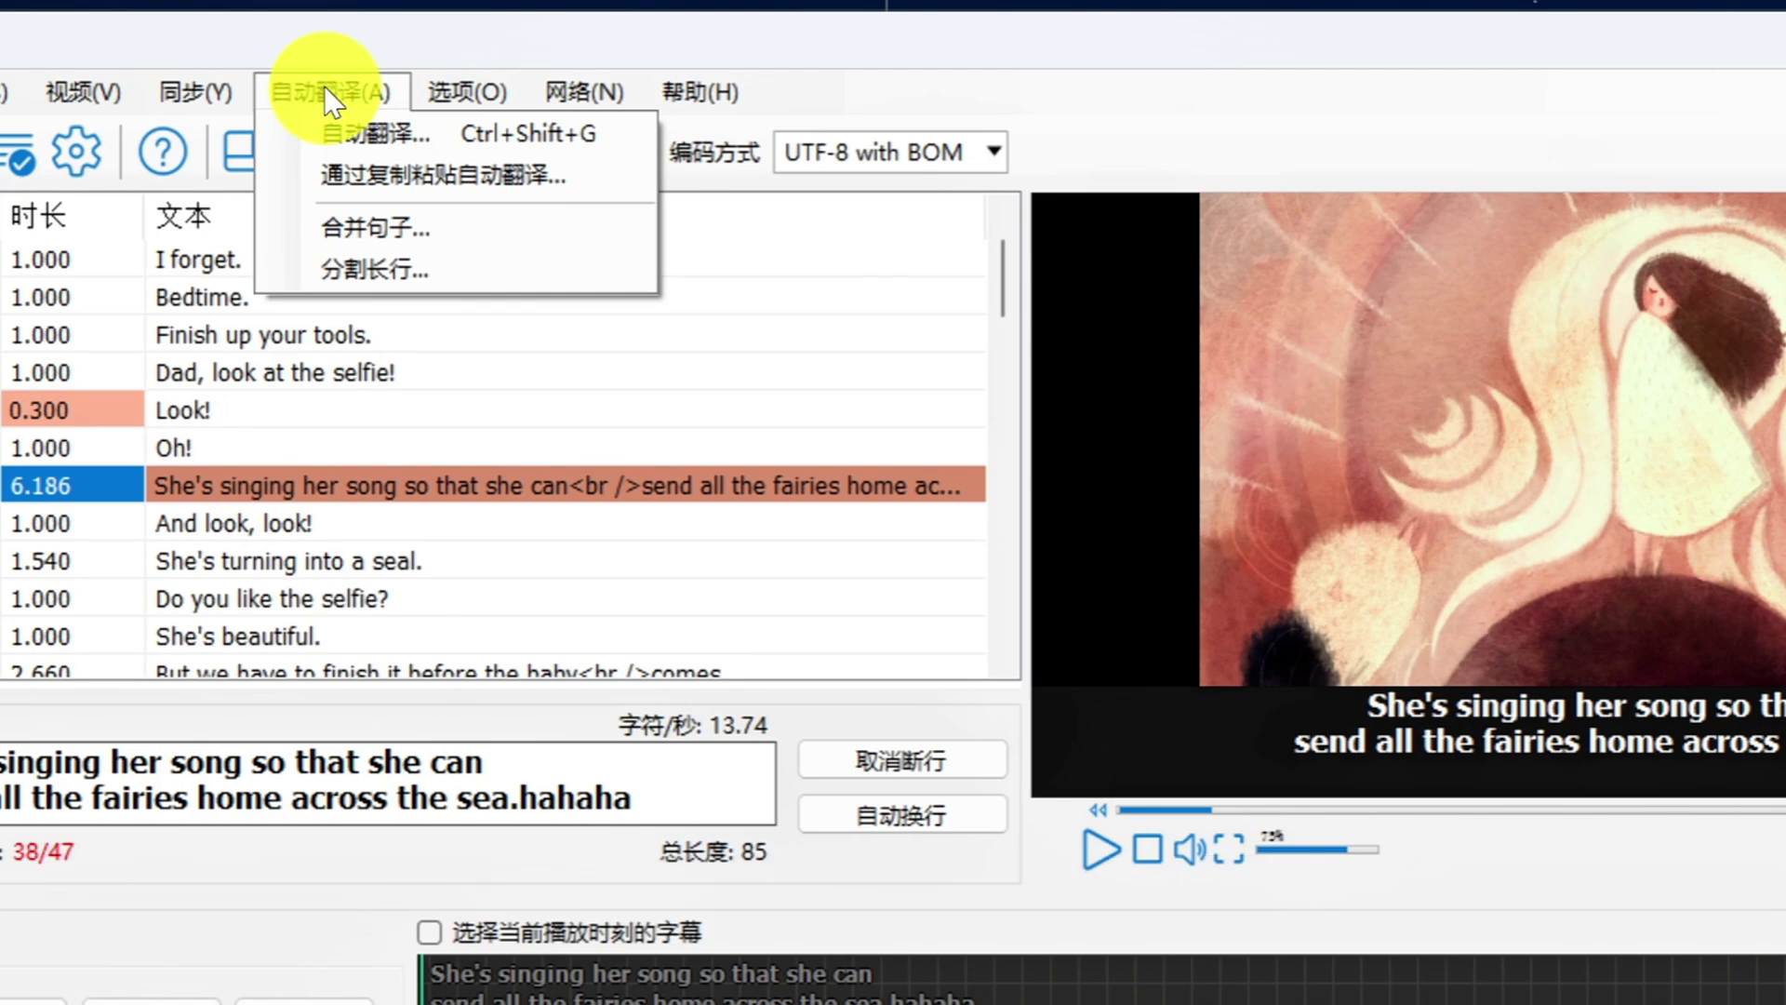
pyautogui.click(373, 123)
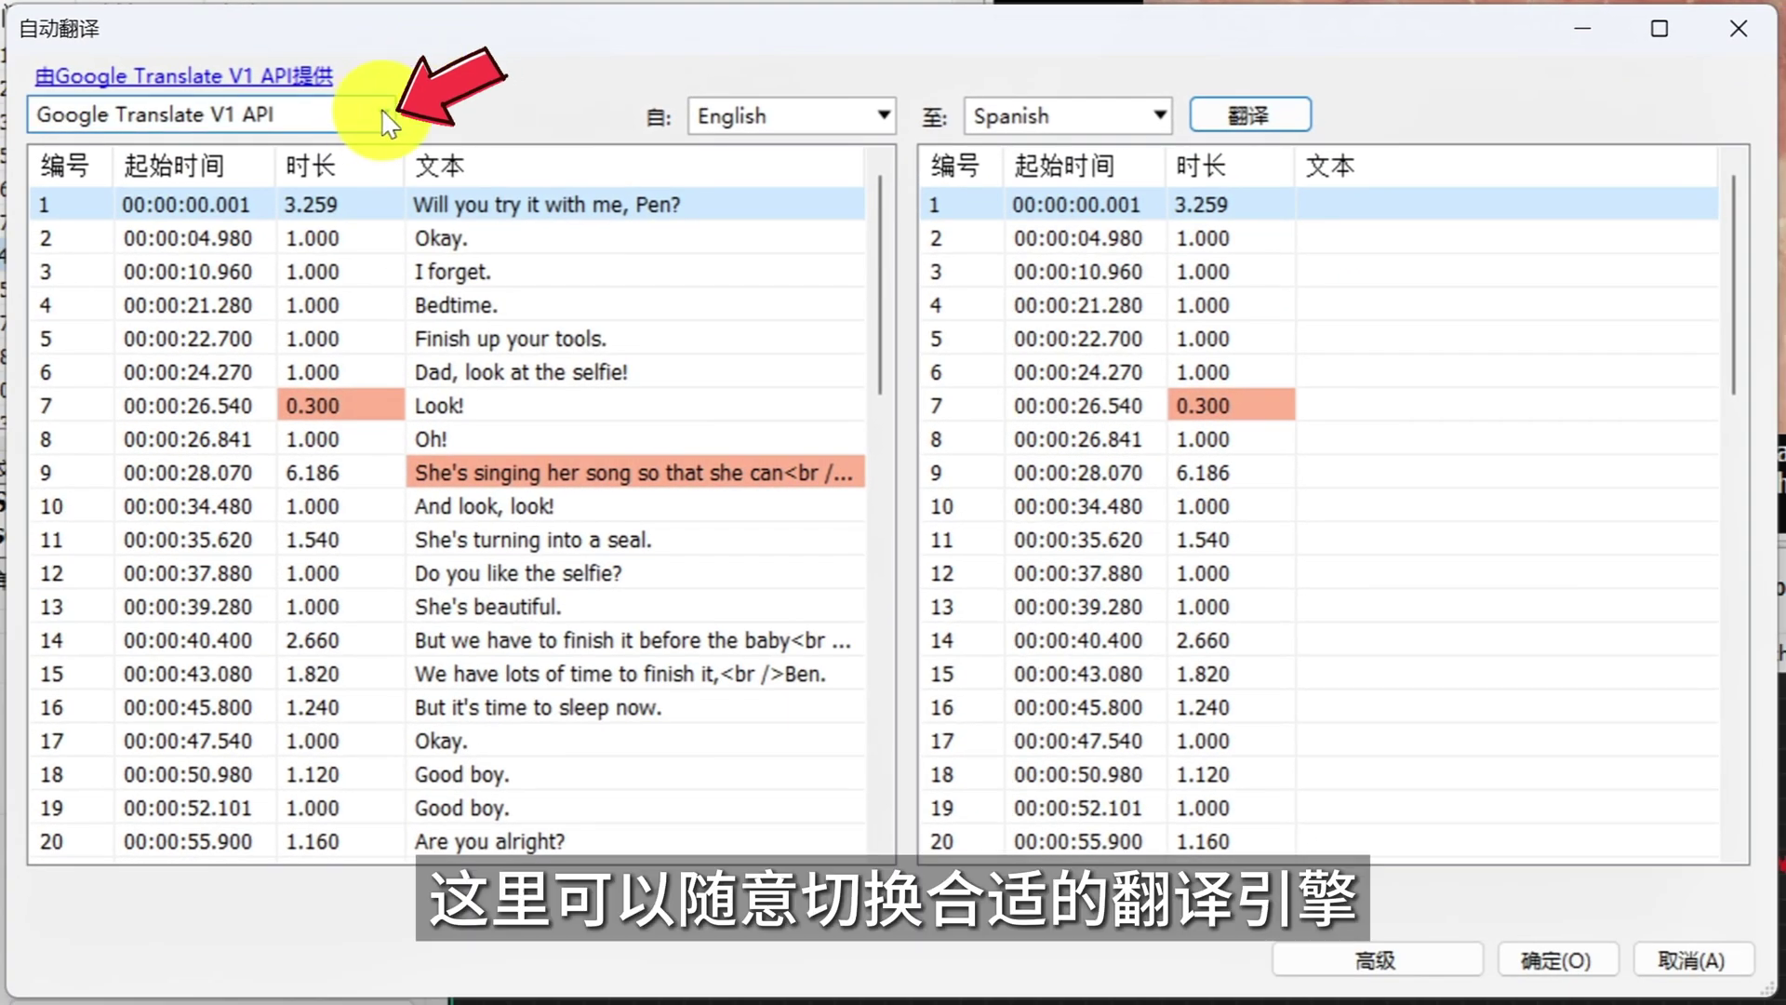
pyautogui.click(387, 118)
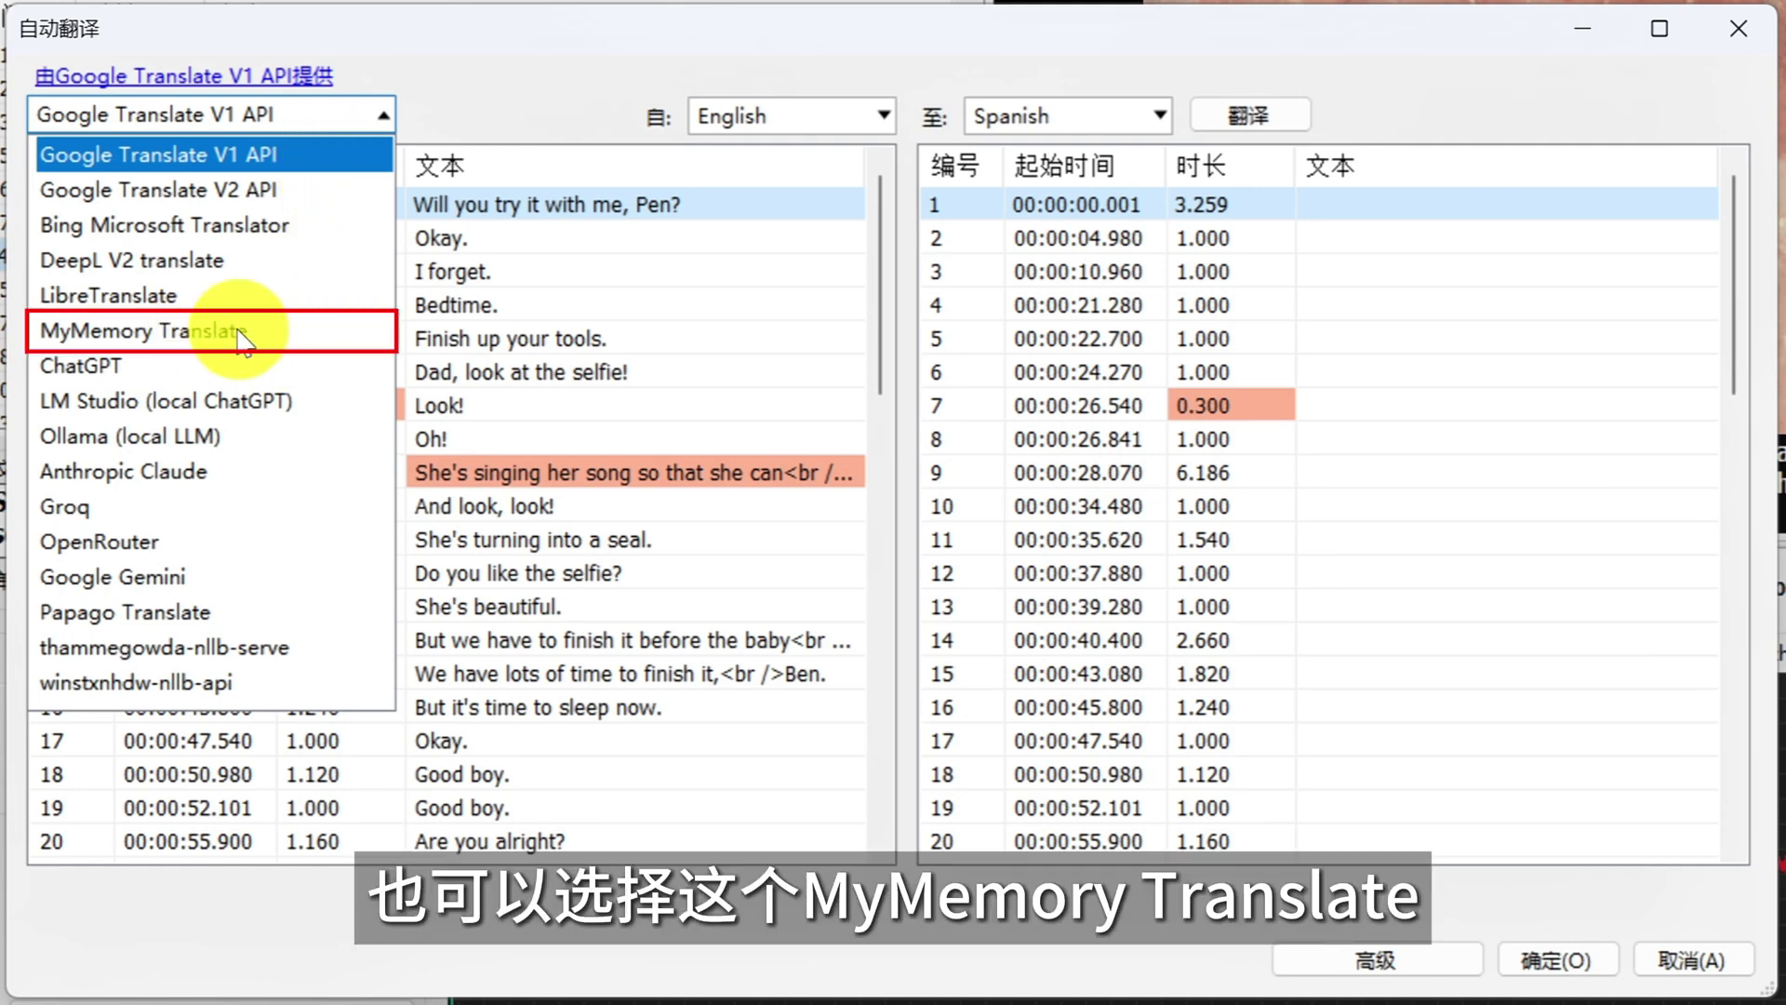
pyautogui.click(333, 160)
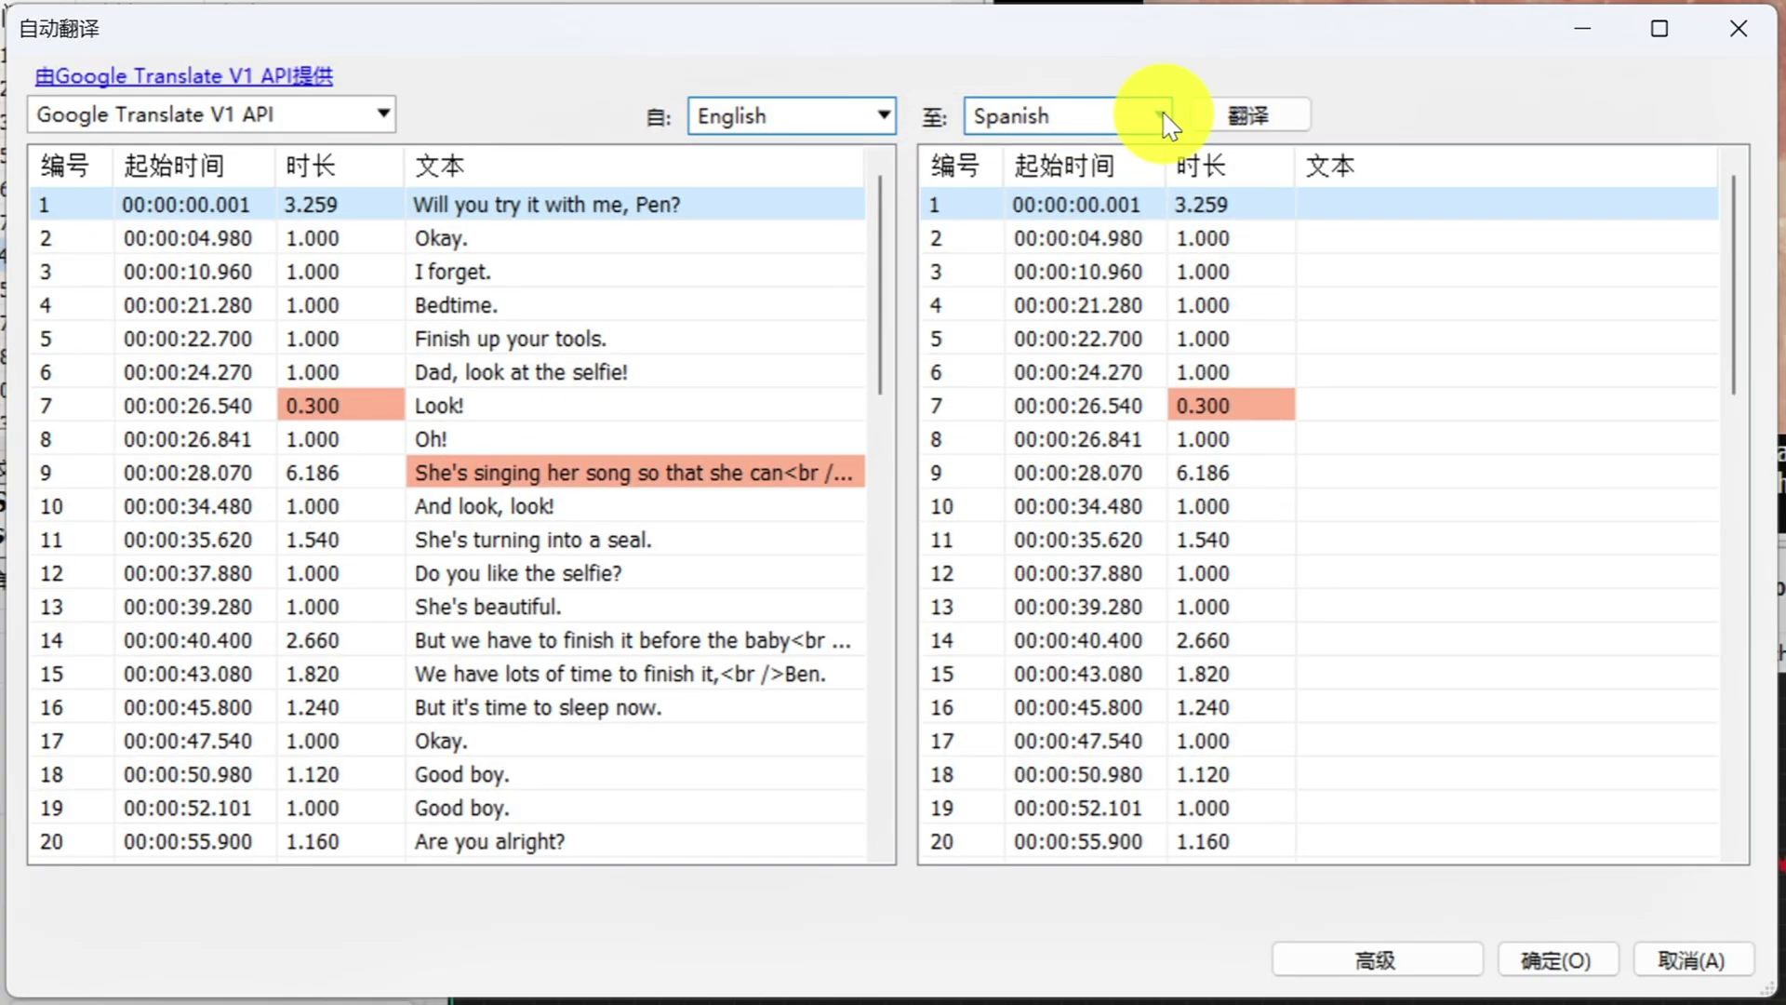
pyautogui.click(1158, 115)
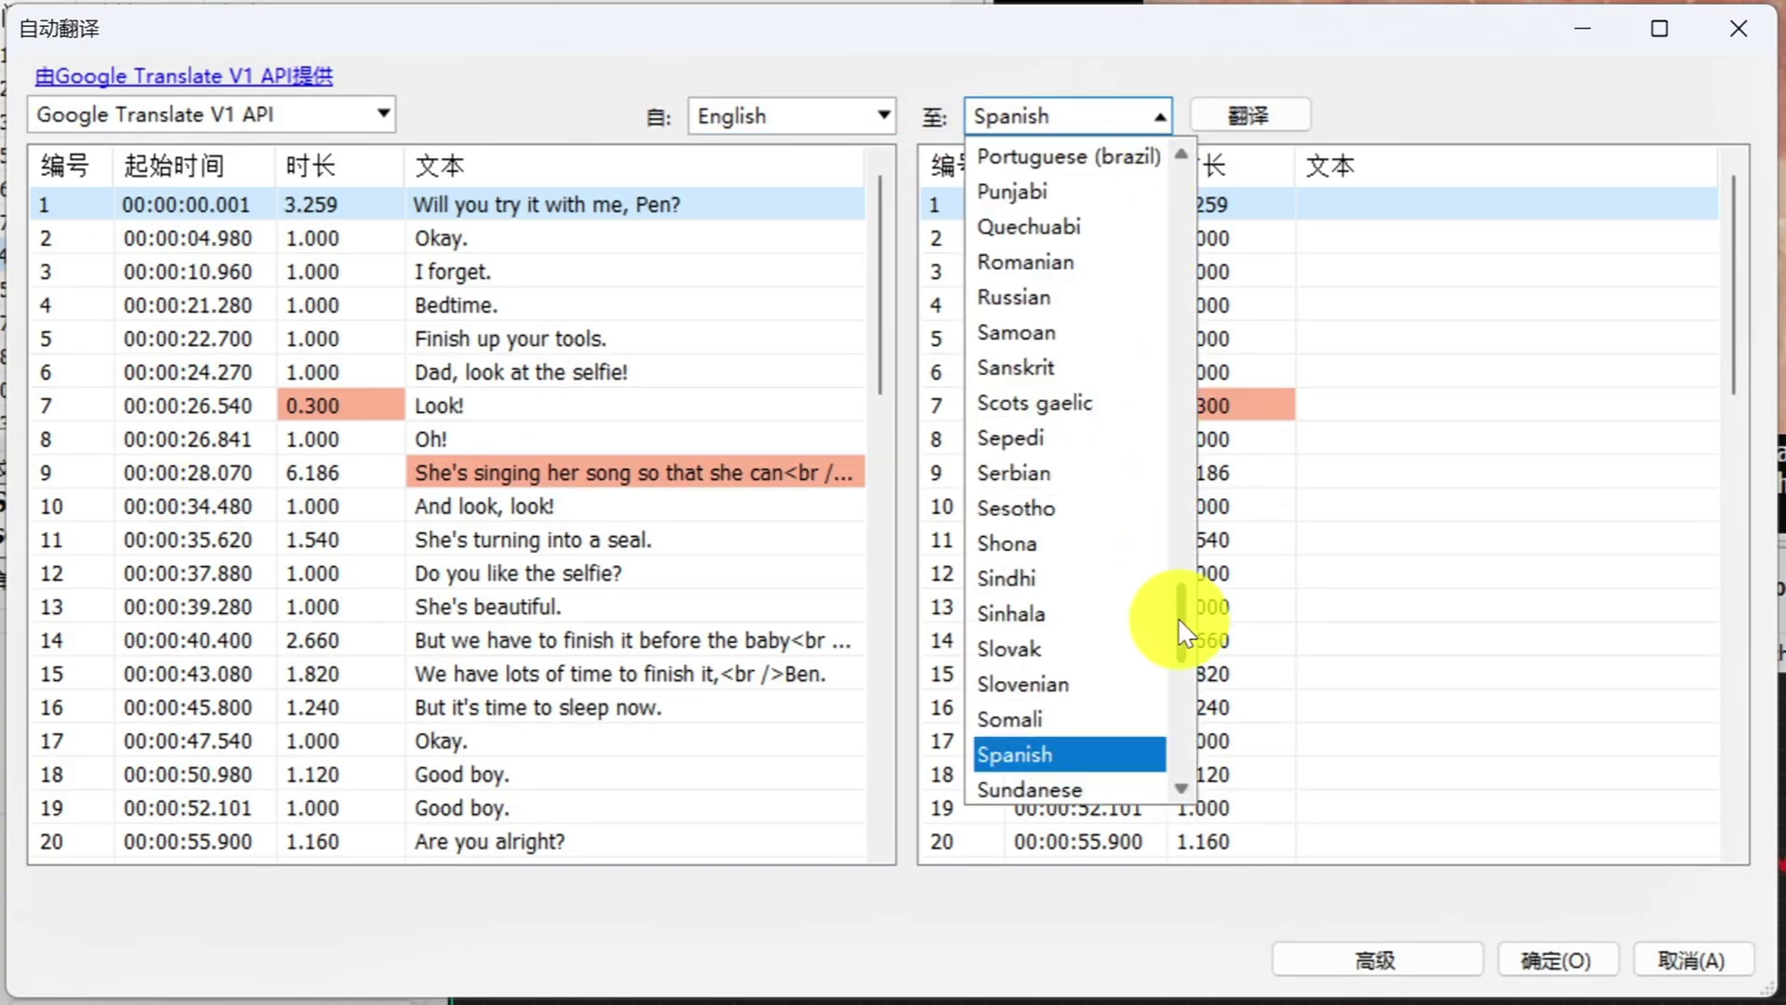
pyautogui.moveTo(1178, 617); pyautogui.dragTo(1196, 271)
pyautogui.click(1055, 232)
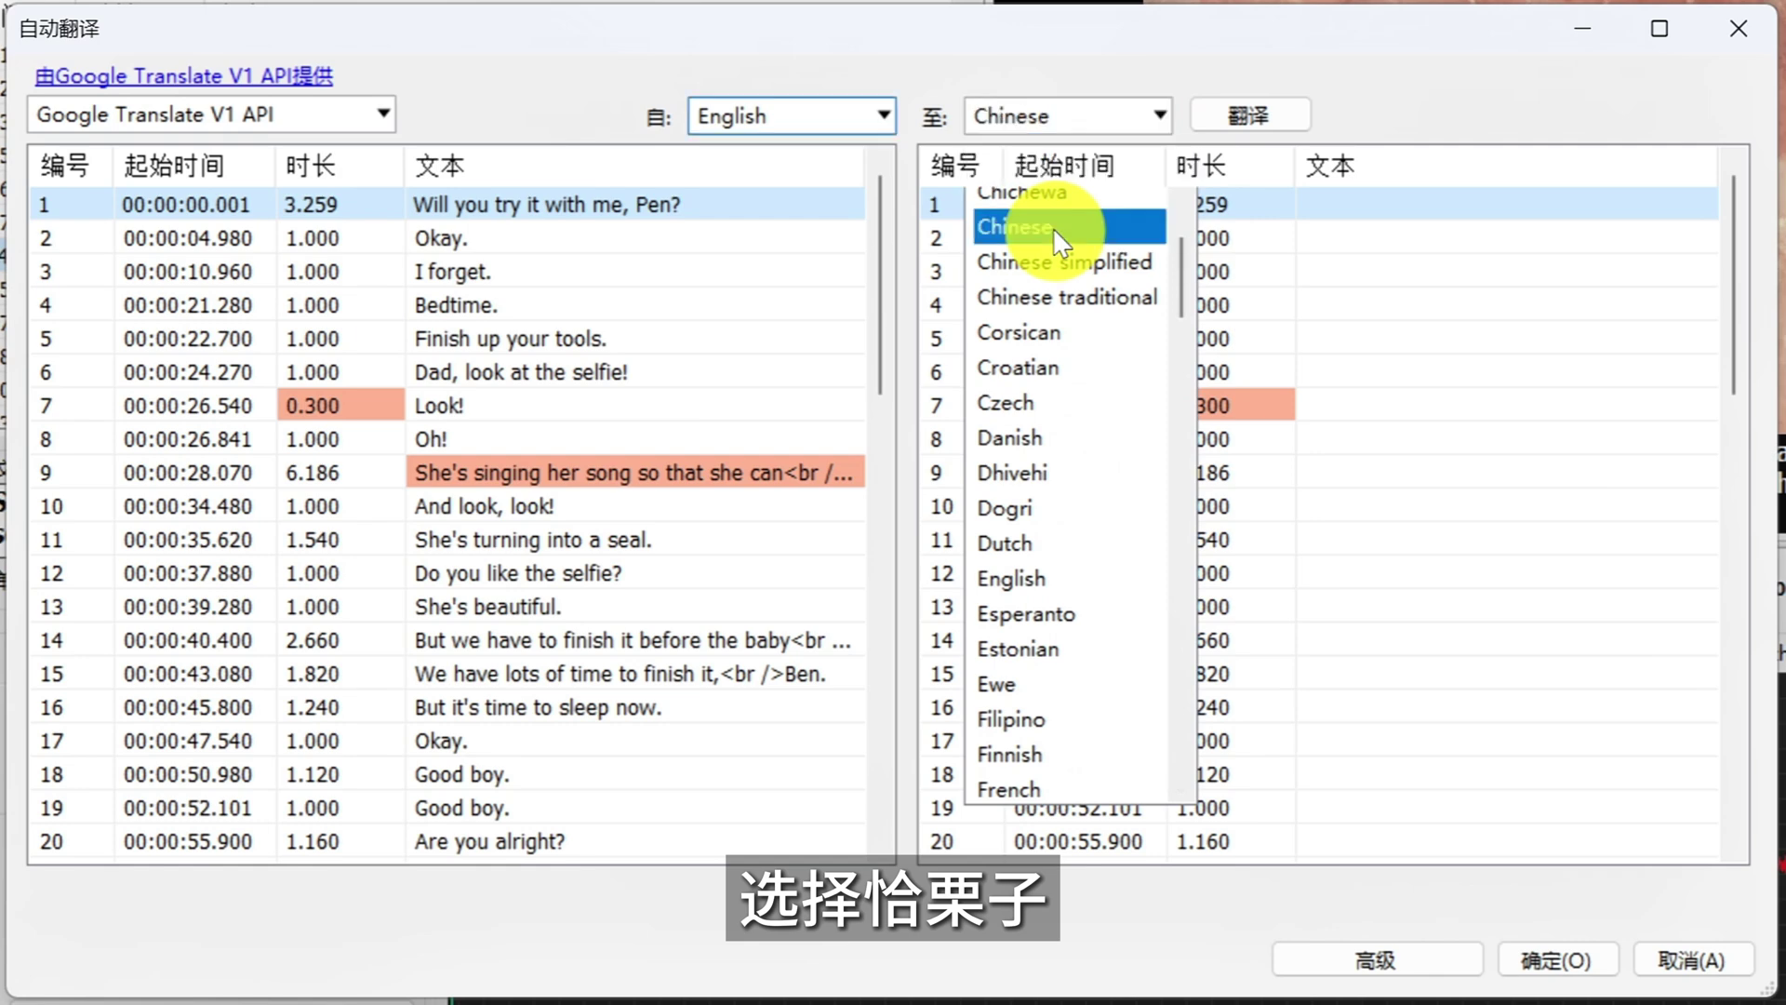
# Translate all subtitle lines, review the Chinese text from the beginning, and accept the translation
pyautogui.click(1245, 116)
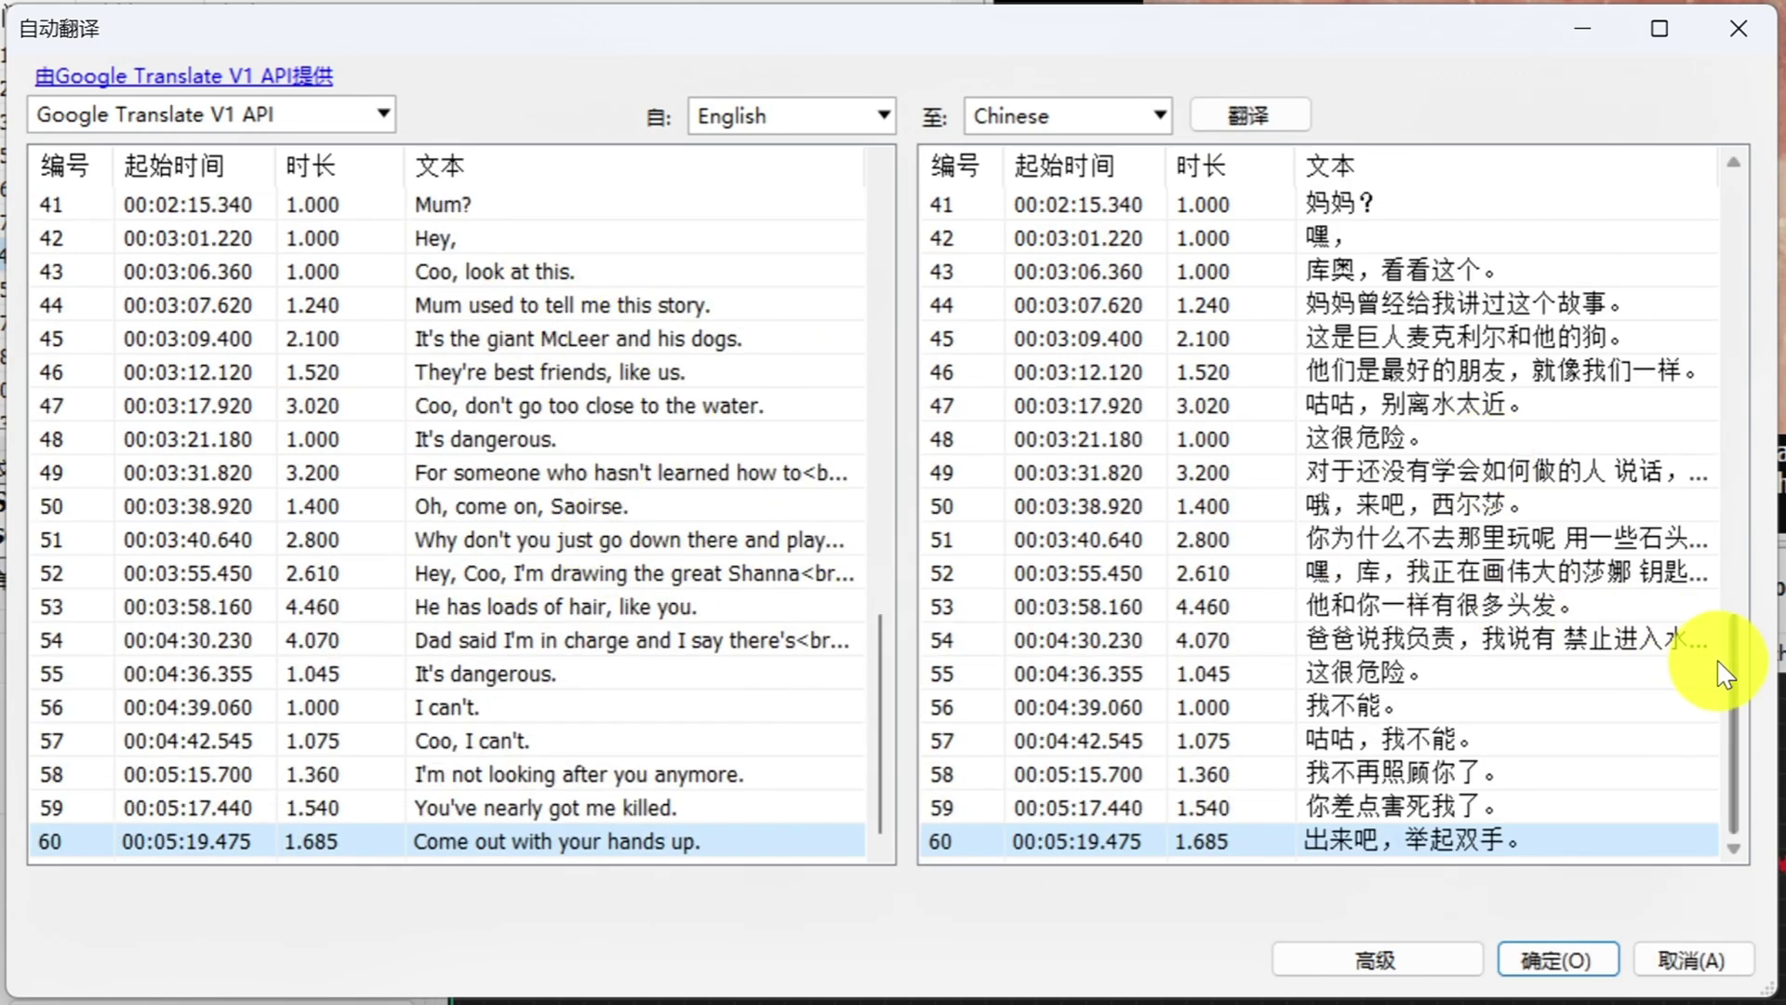
pyautogui.moveTo(1729, 693); pyautogui.dragTo(1738, 180)
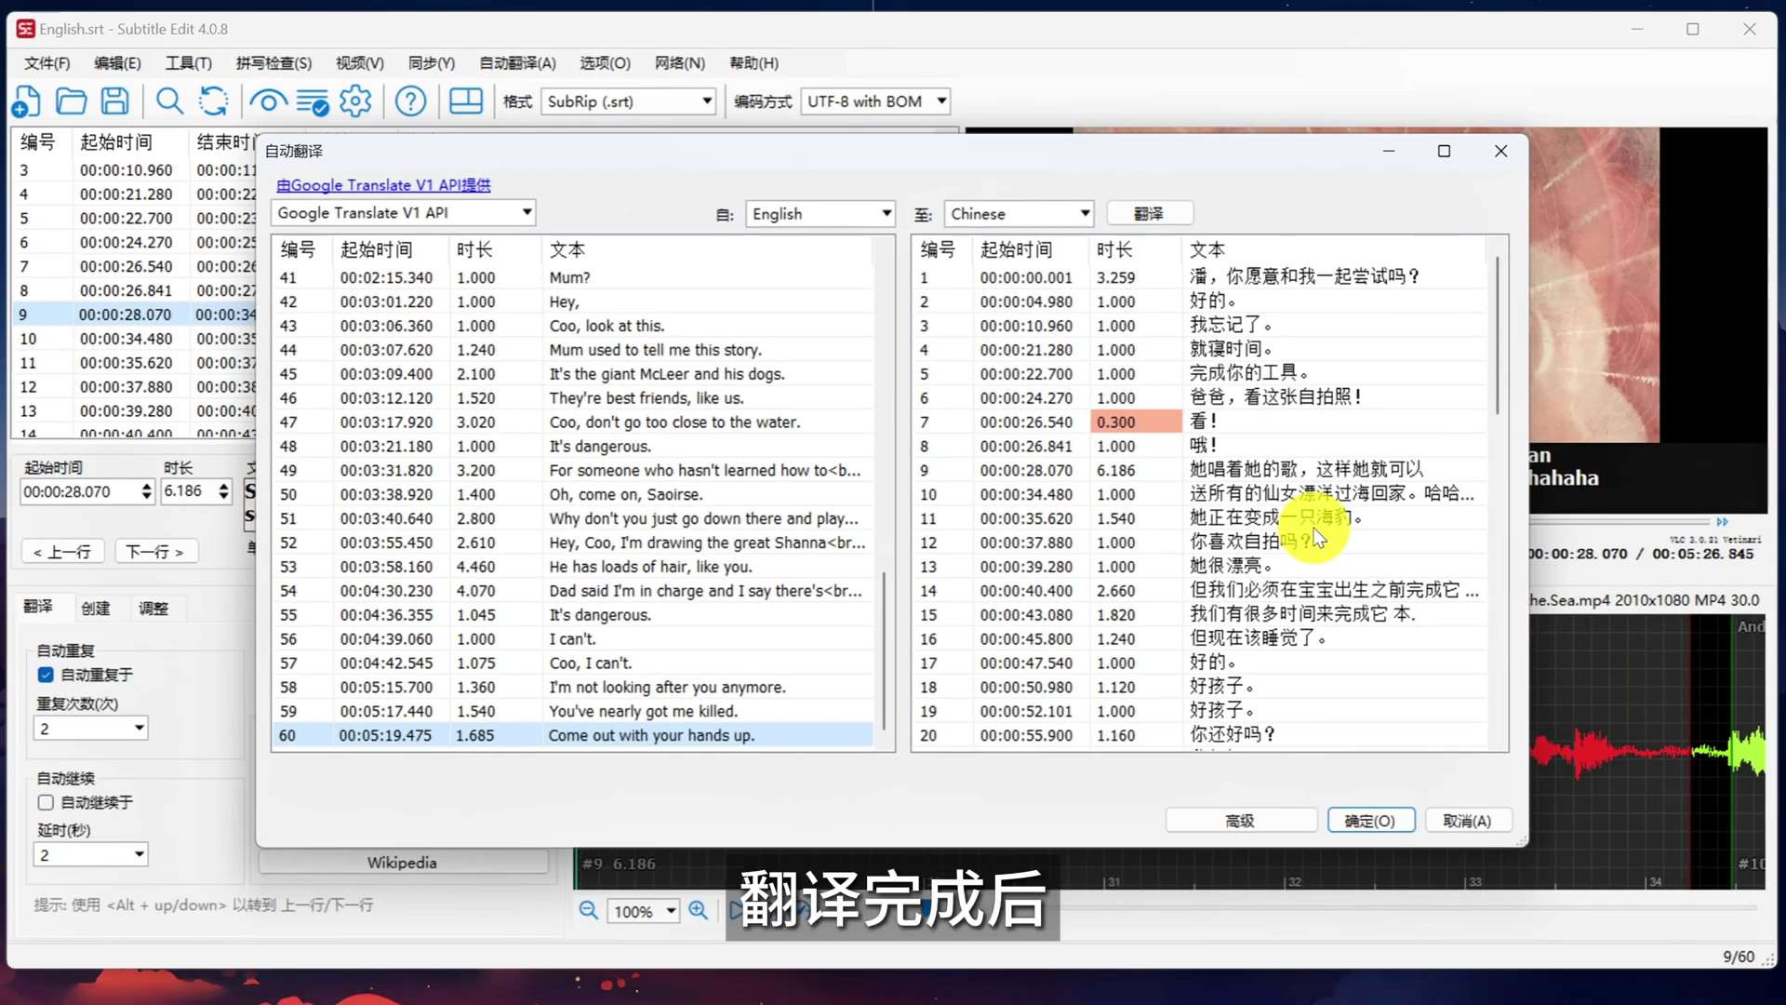
pyautogui.click(1380, 822)
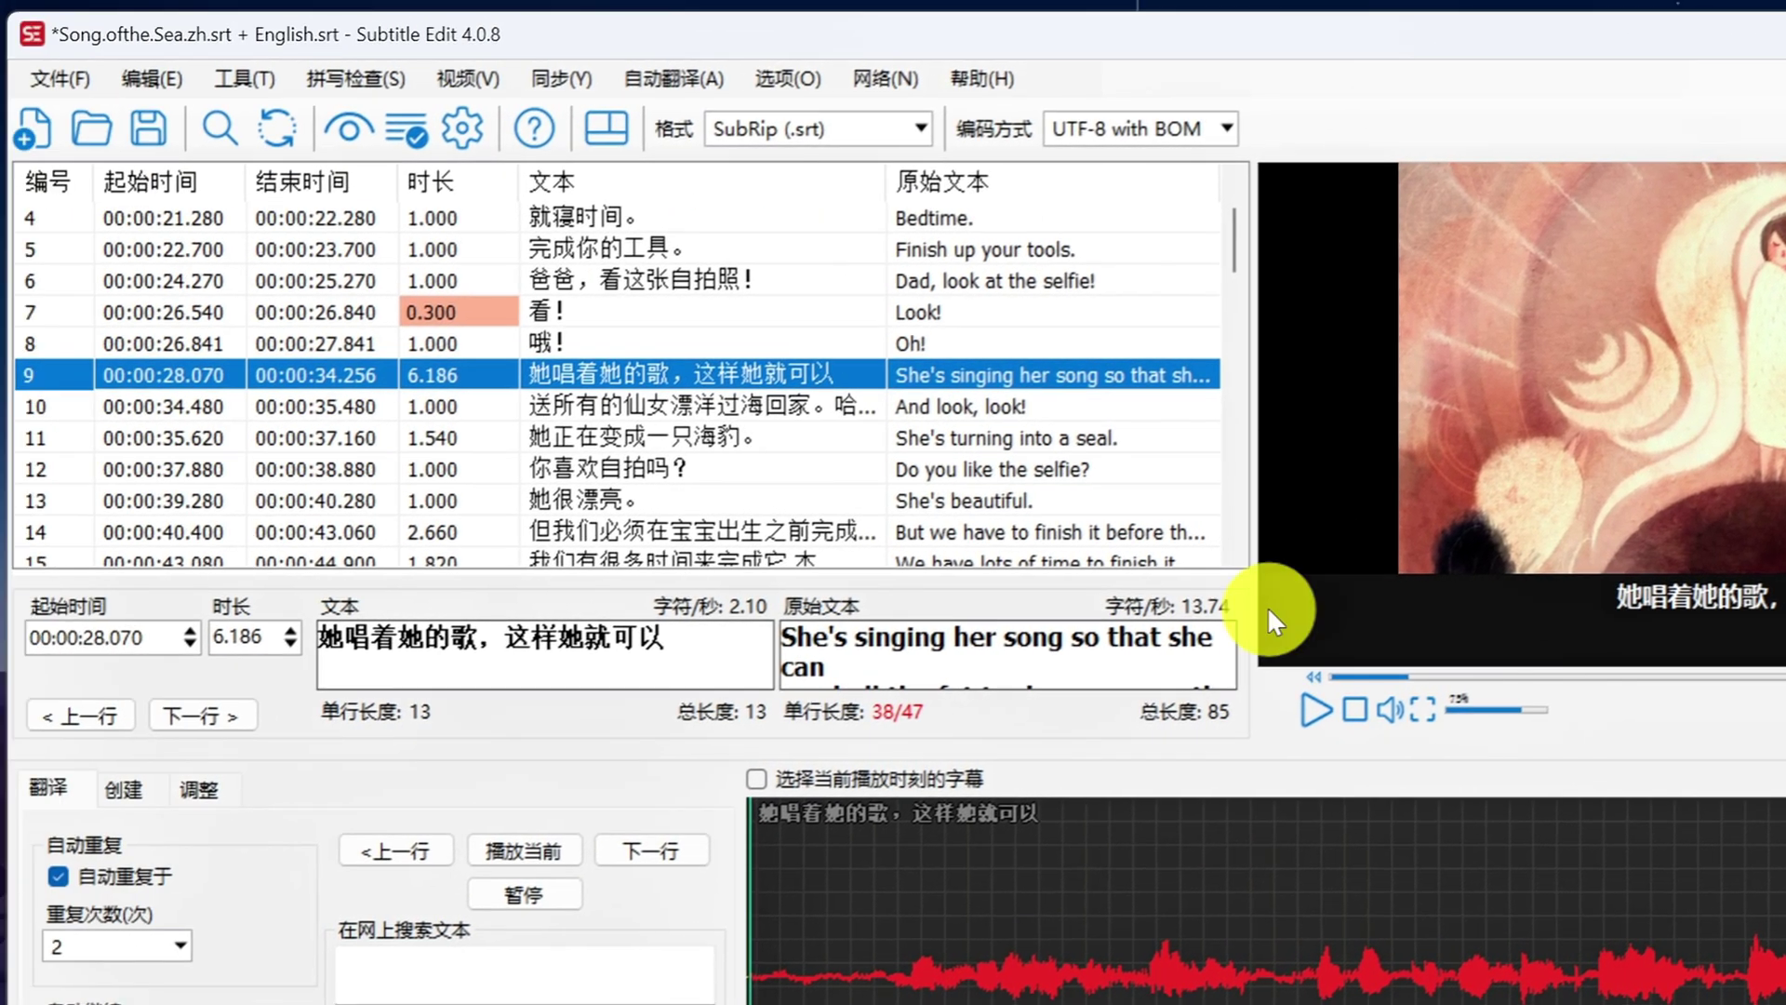
# Save the translated subtitles to the desktop as a SubRip (*.srt) file named 中文
pyautogui.click(33, 74)
pyautogui.click(149, 248)
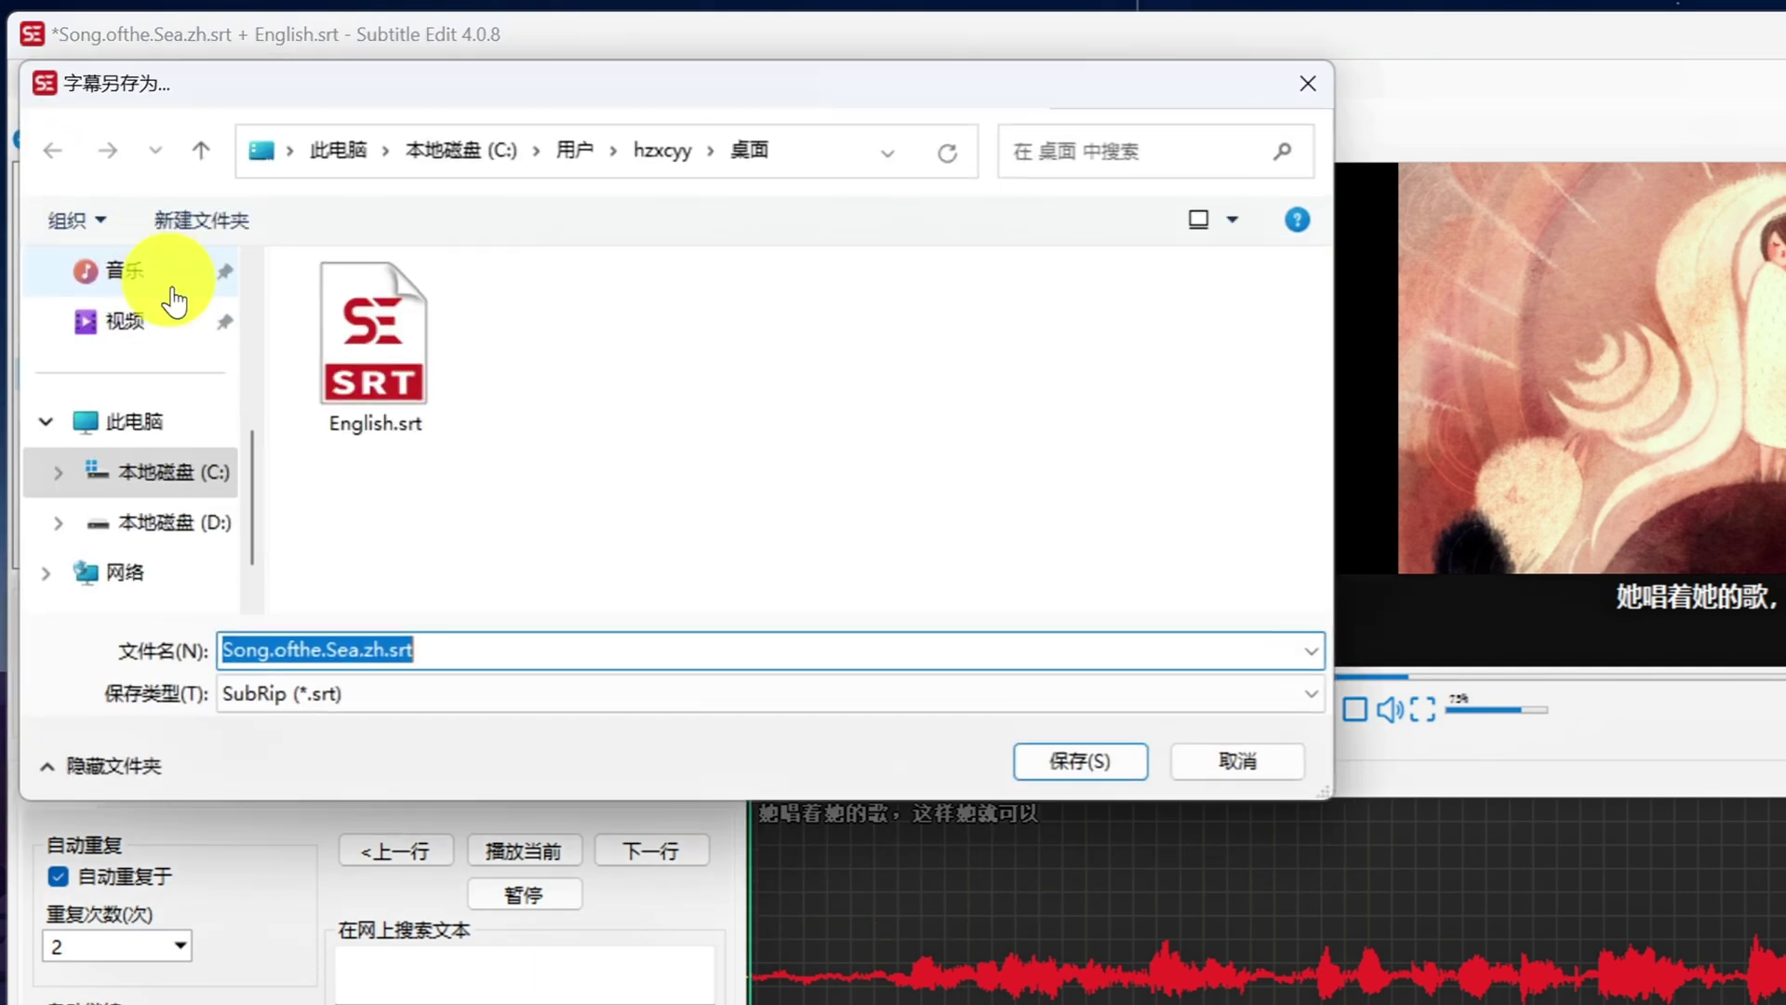
pyautogui.write('中文')
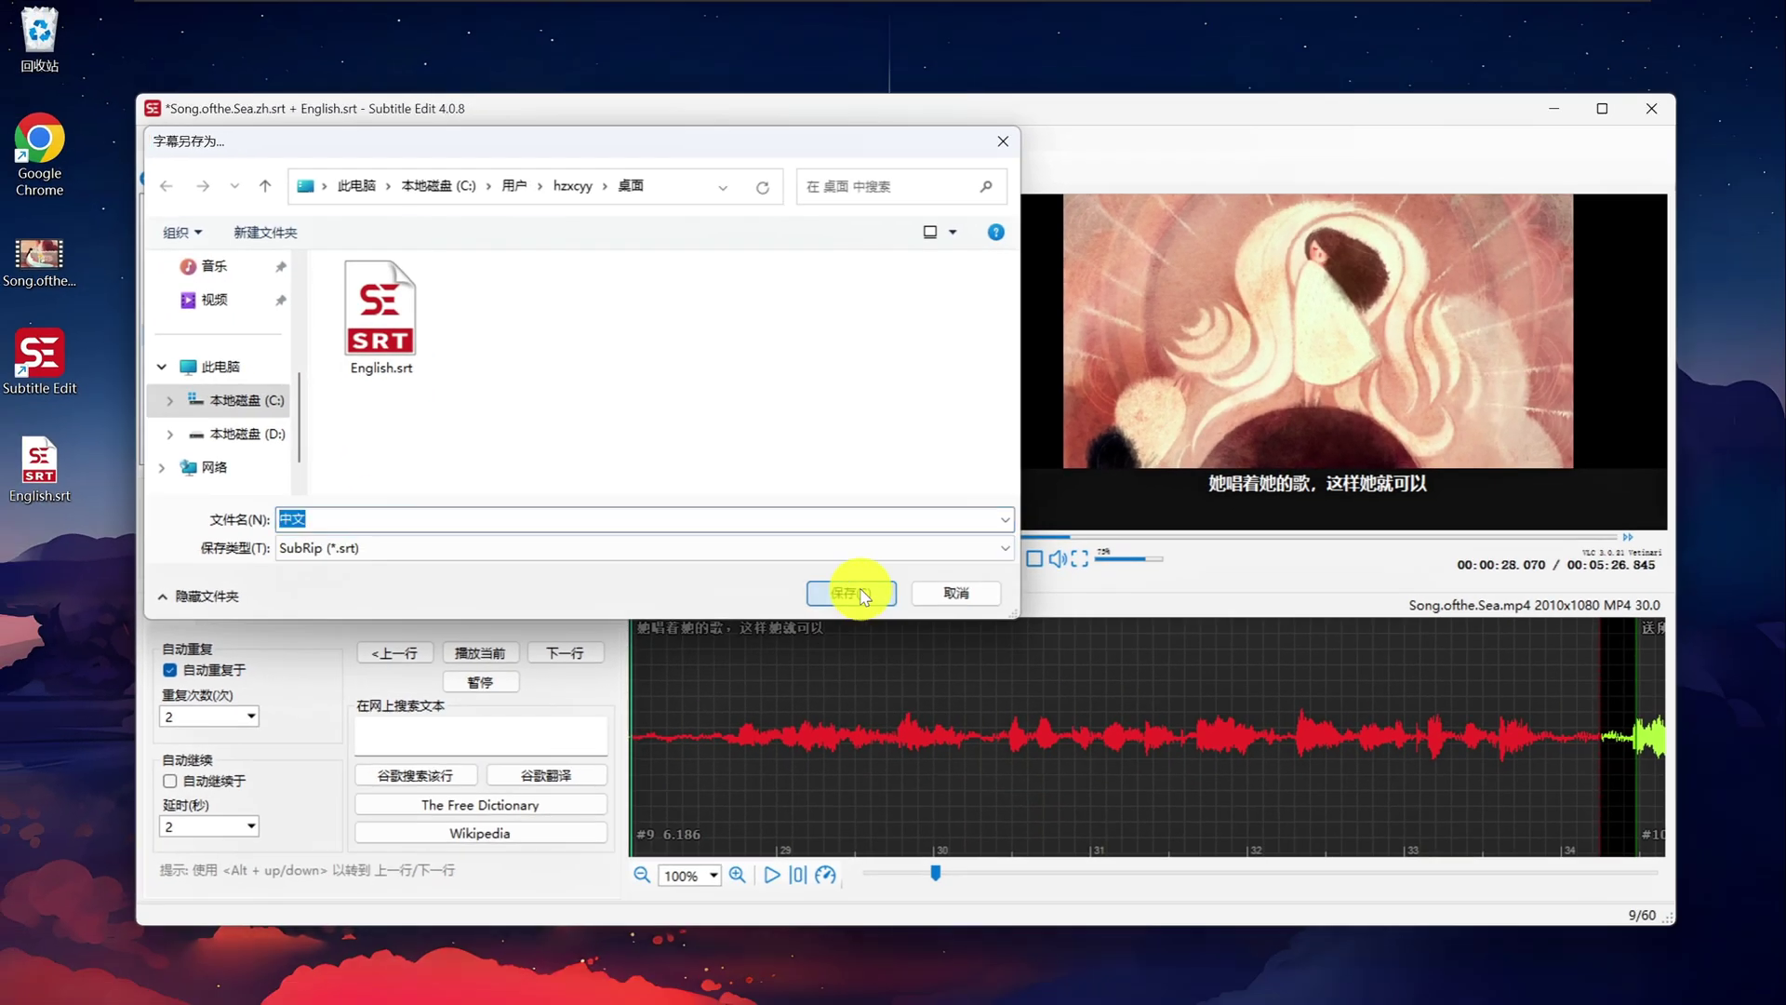
pyautogui.click(937, 656)
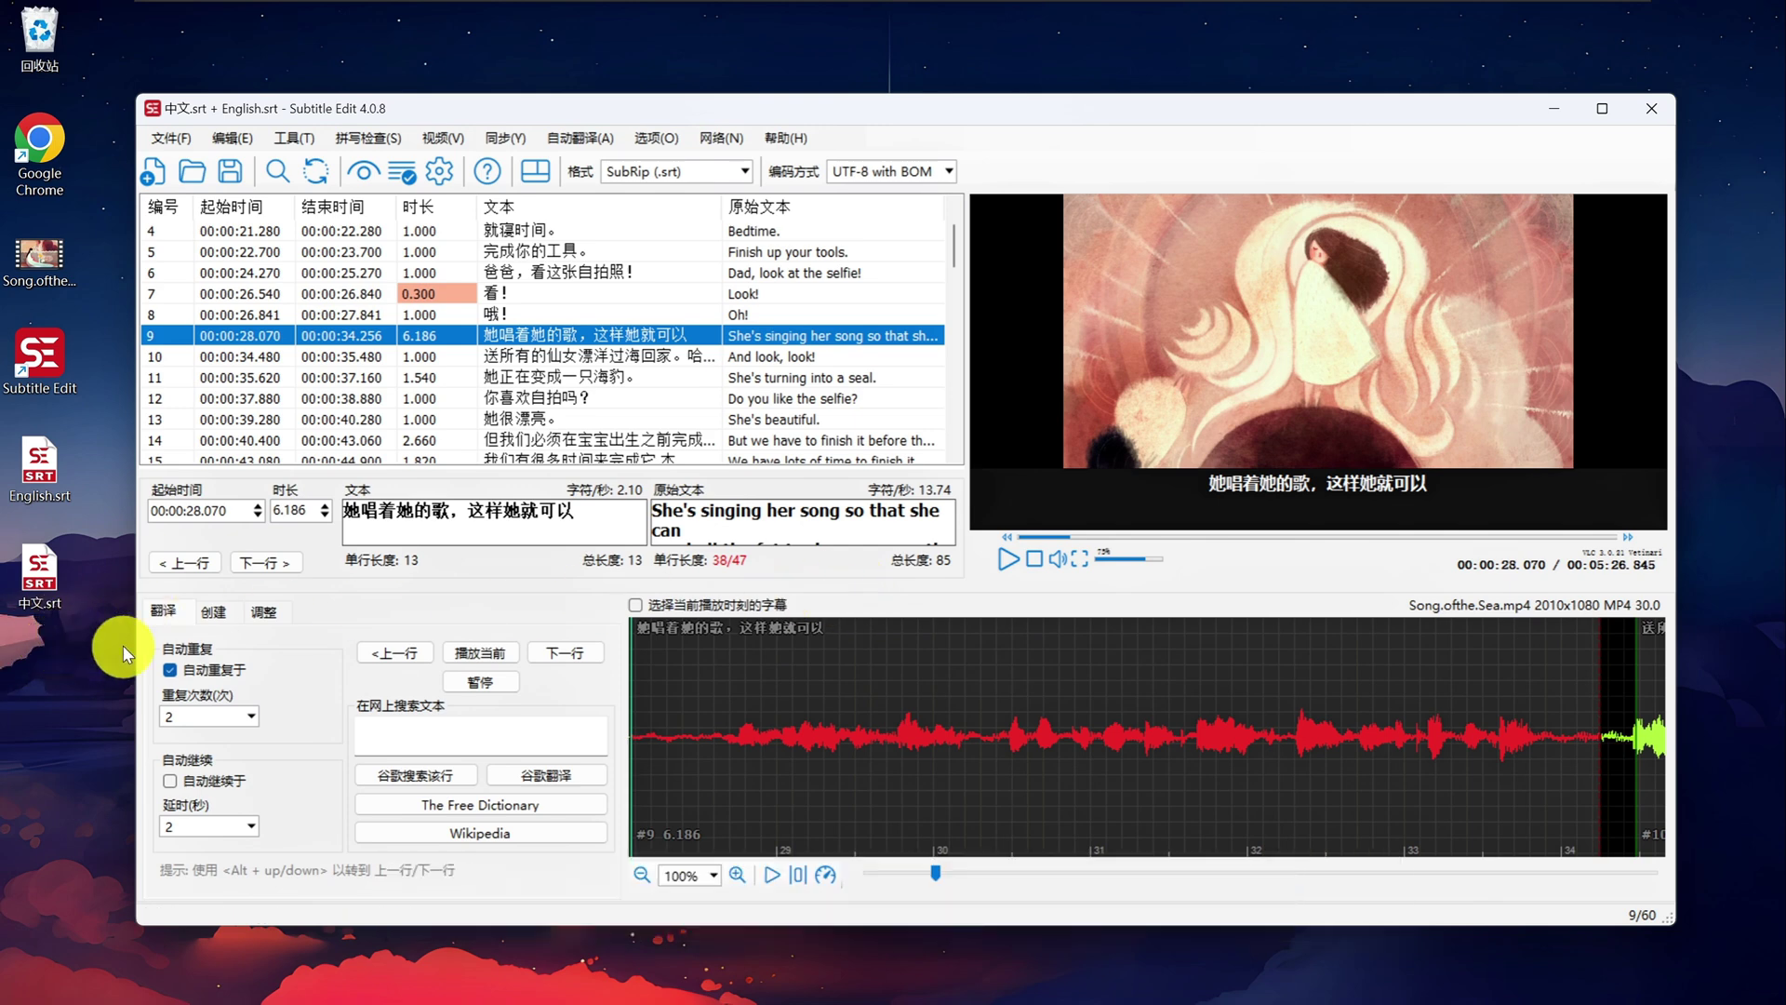
# Close Subtitle Edit and open Song.ofthe.Sea.mp4 from the desktop in VLC media player
pyautogui.click(1652, 110)
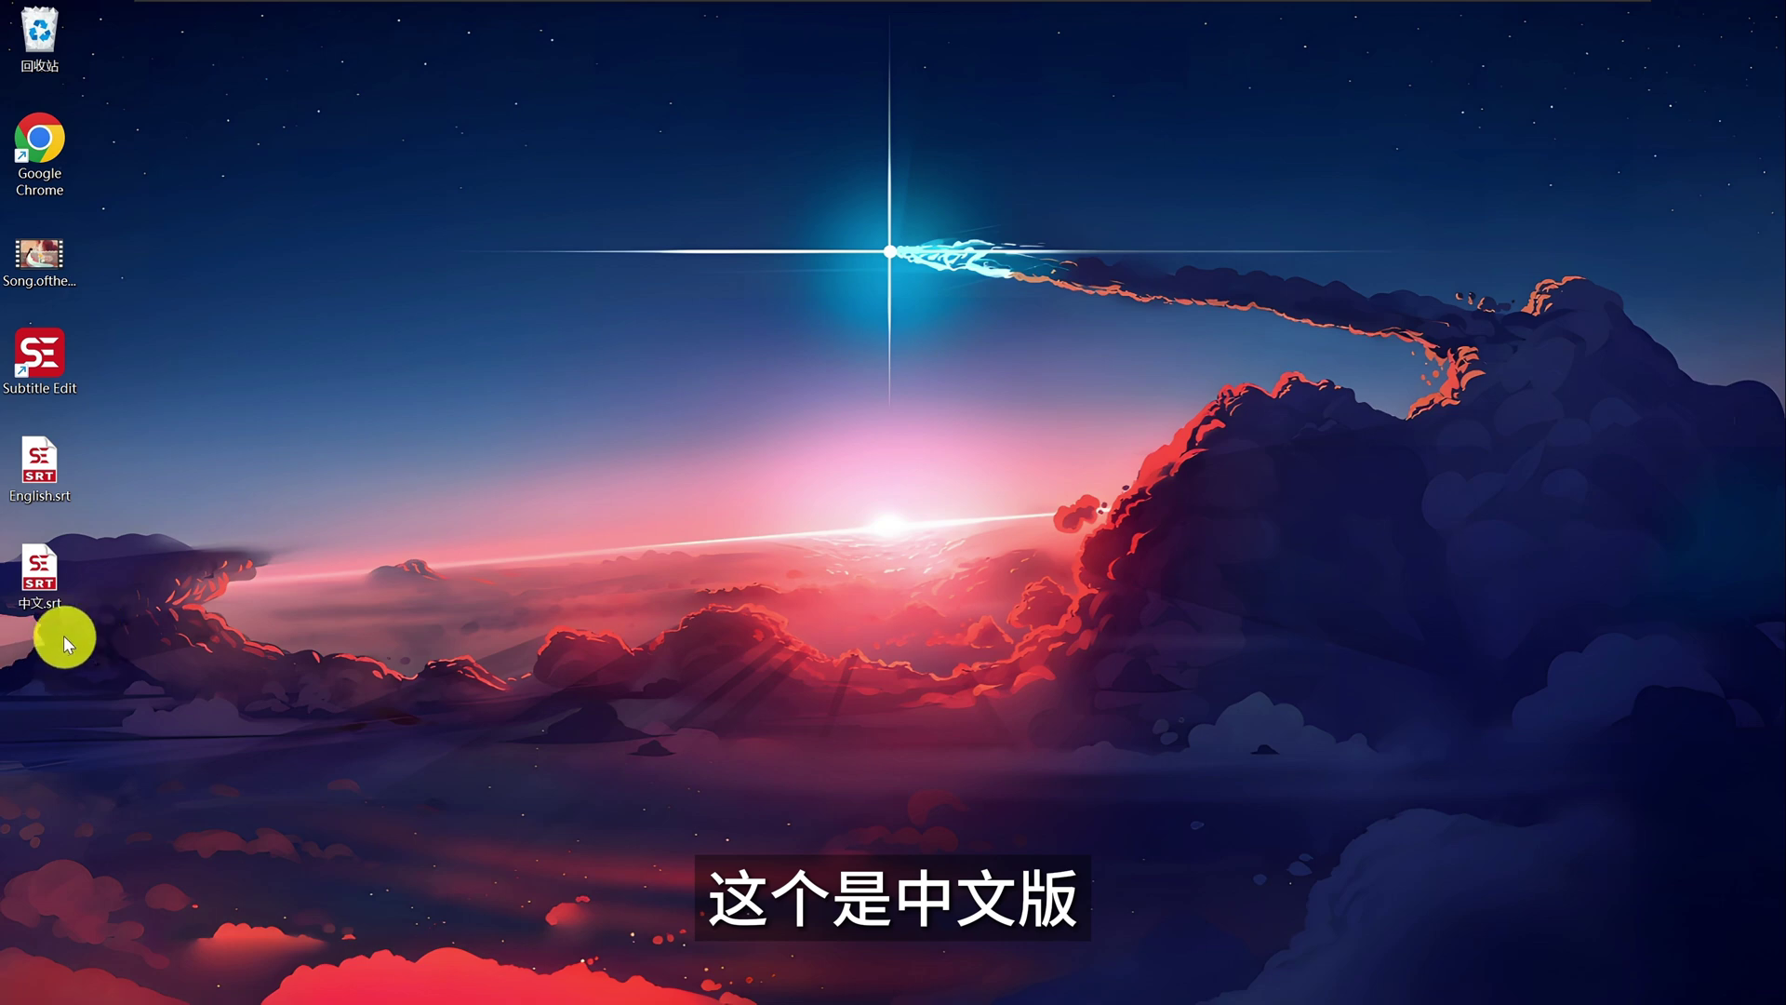
pyautogui.rightClick(42, 258)
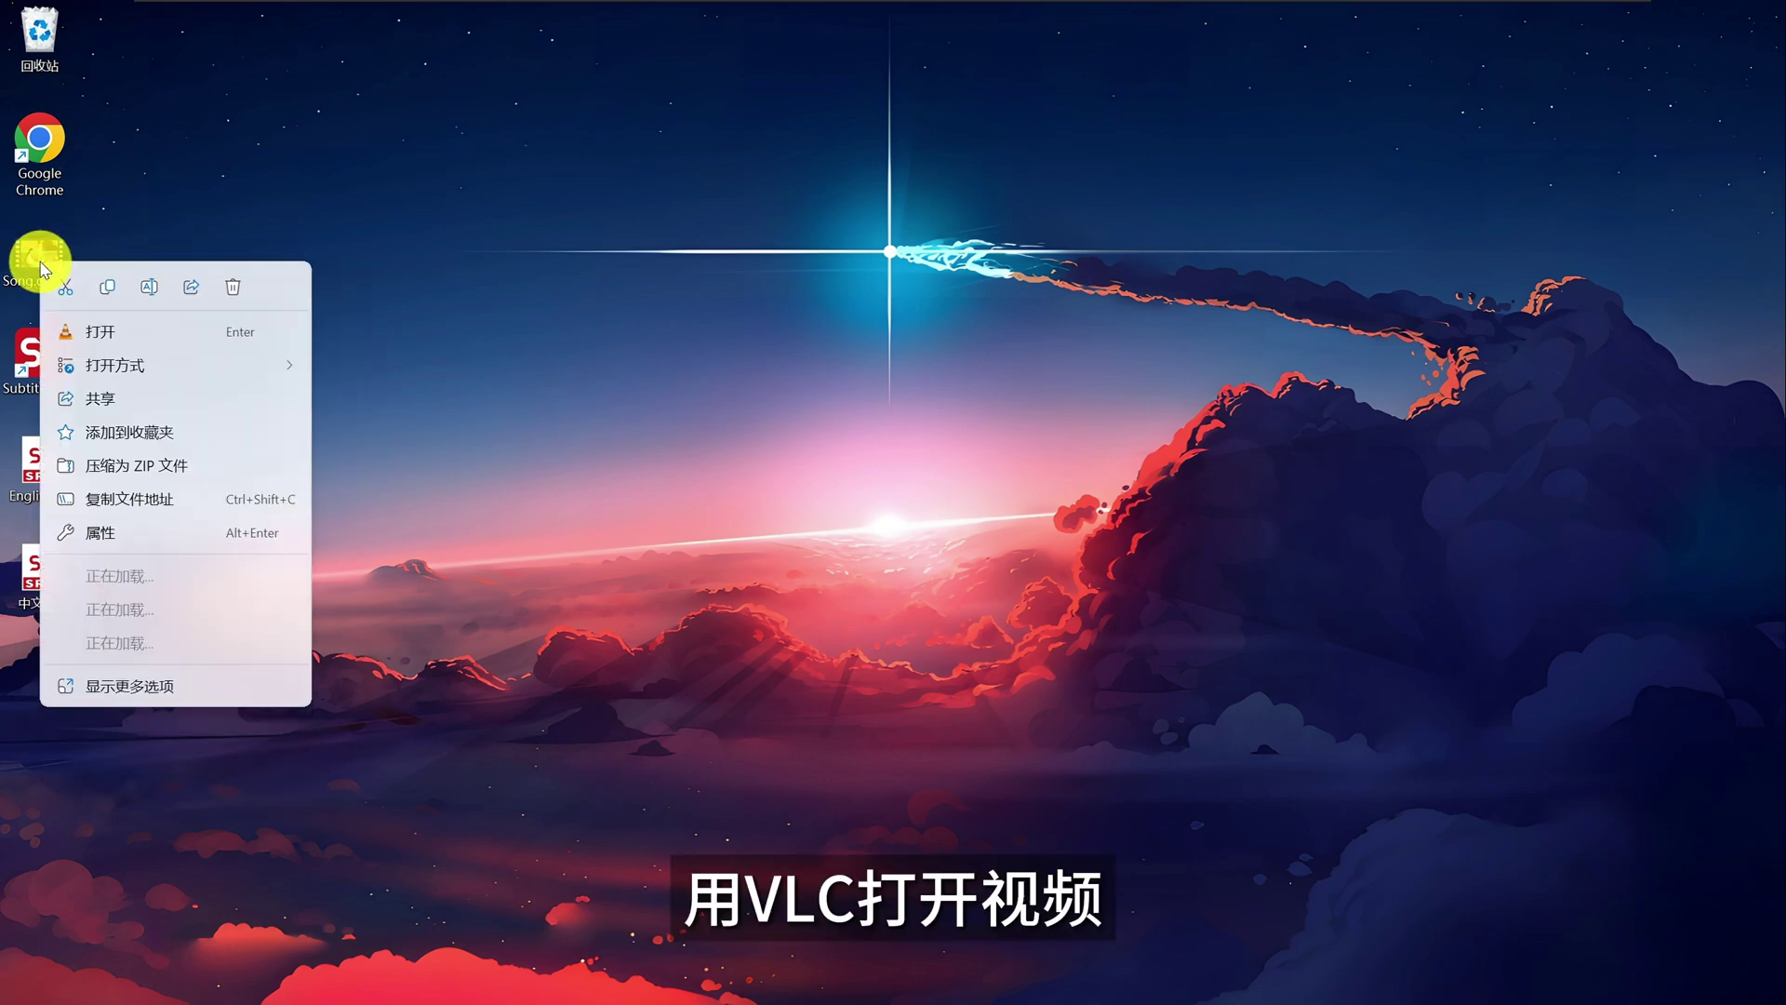
pyautogui.click(128, 328)
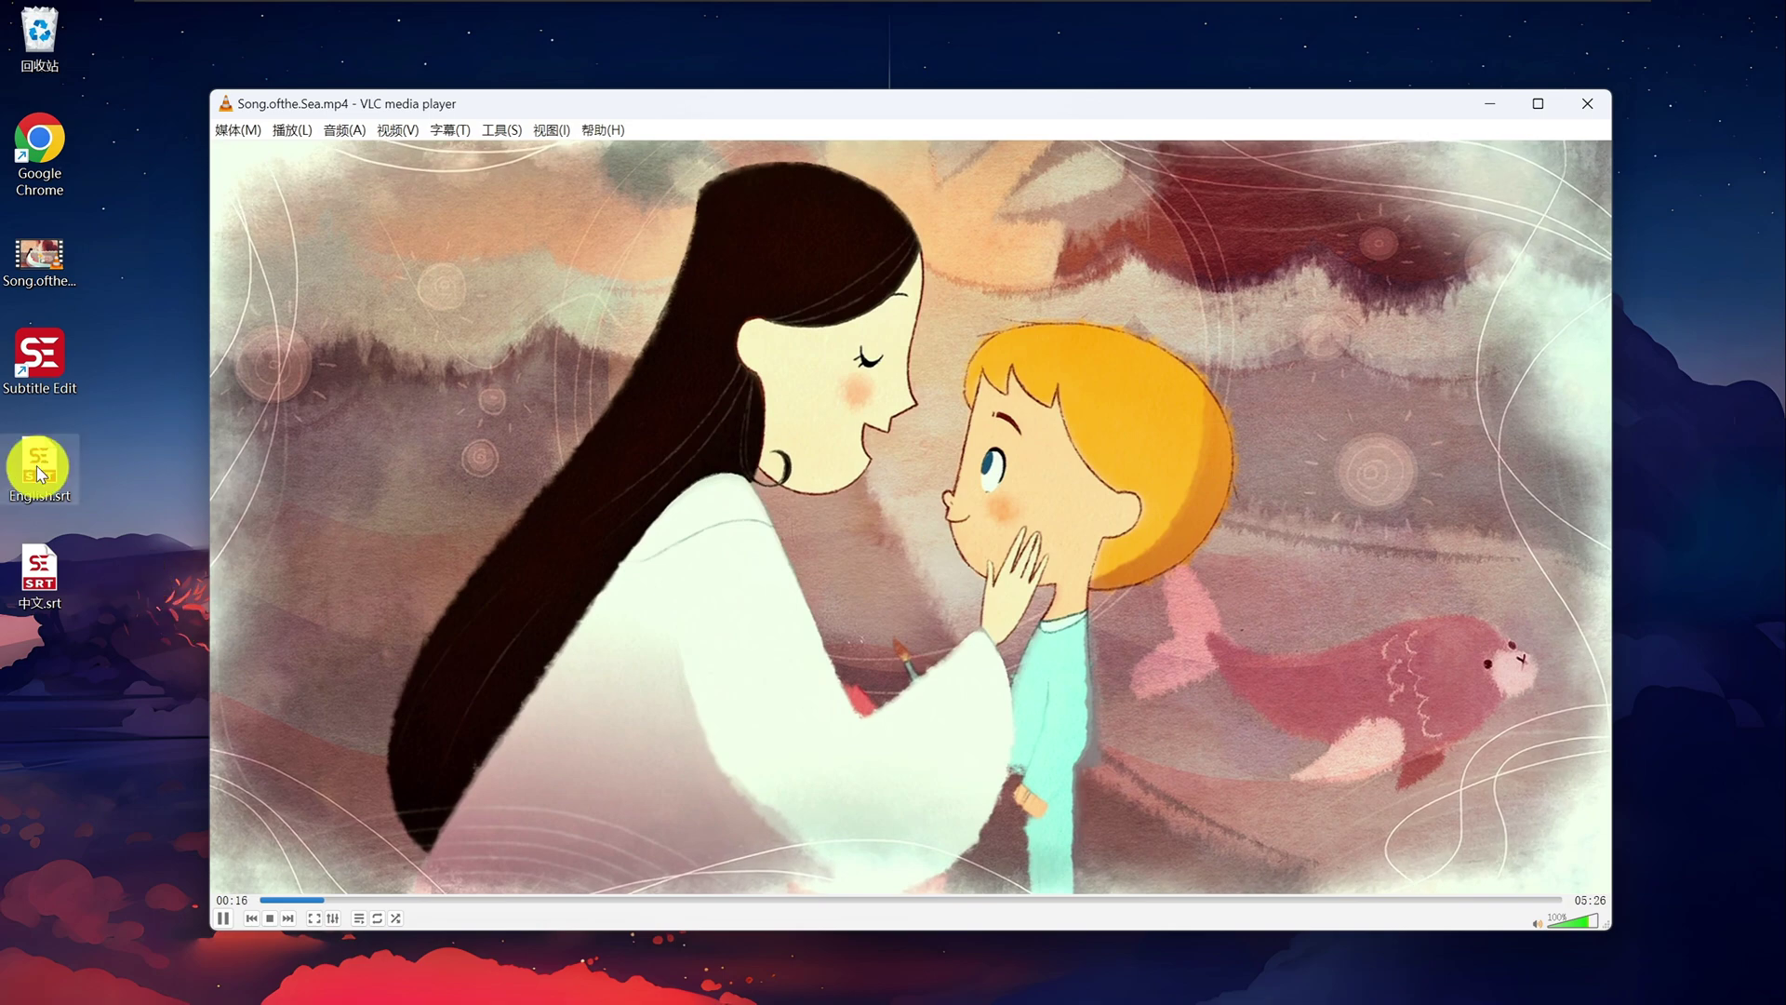
# Preview the video in VLC with English.srt and with 中文.srt loaded, and close the player
pyautogui.moveTo(39, 465); pyautogui.dragTo(717, 638)
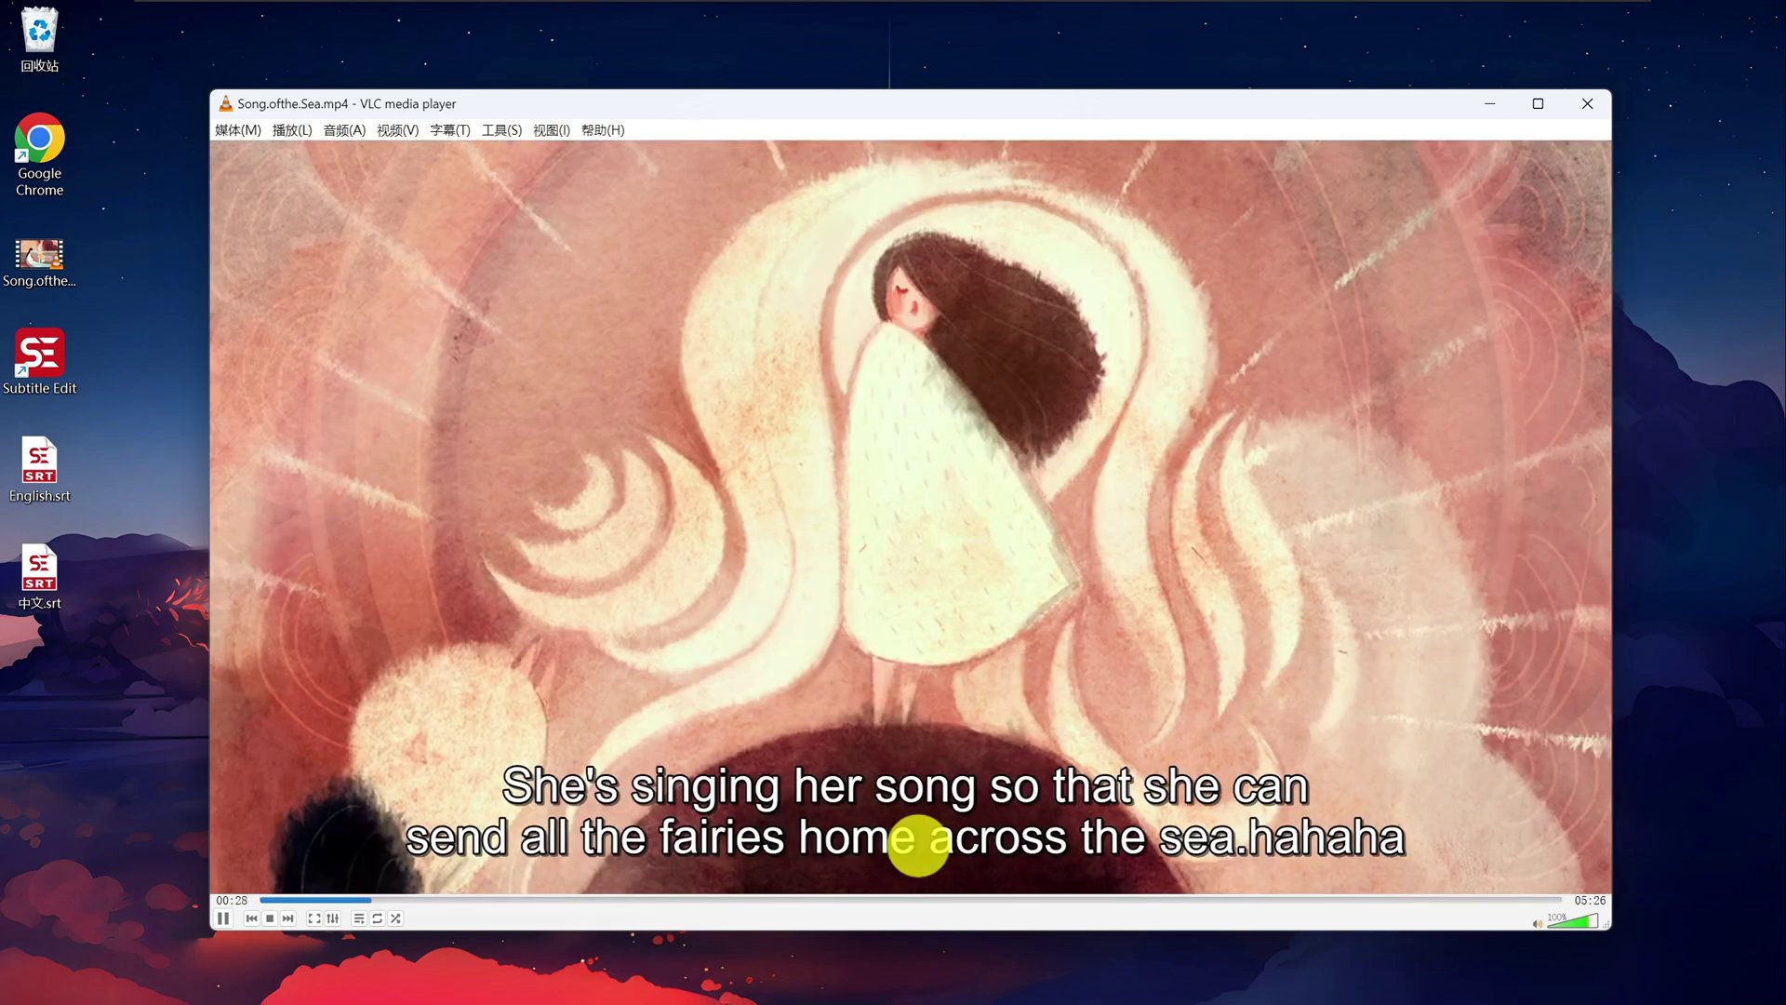
pyautogui.moveTo(42, 589); pyautogui.dragTo(754, 645)
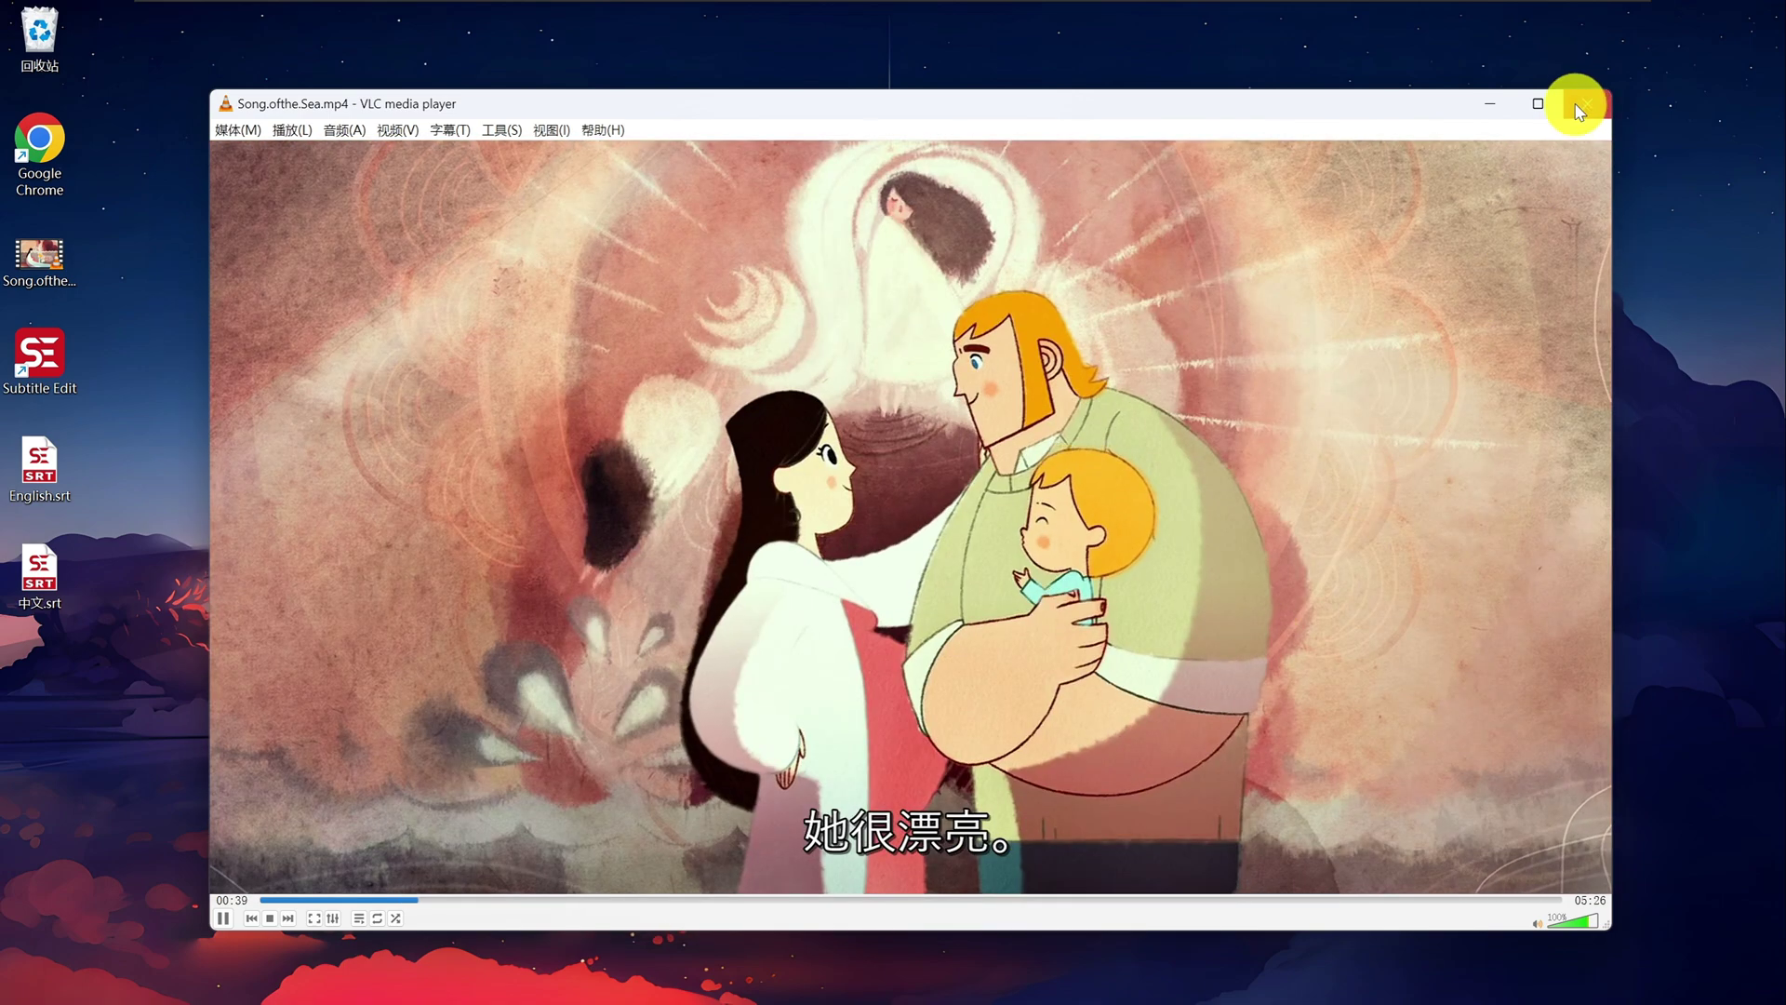
pyautogui.click(1577, 101)
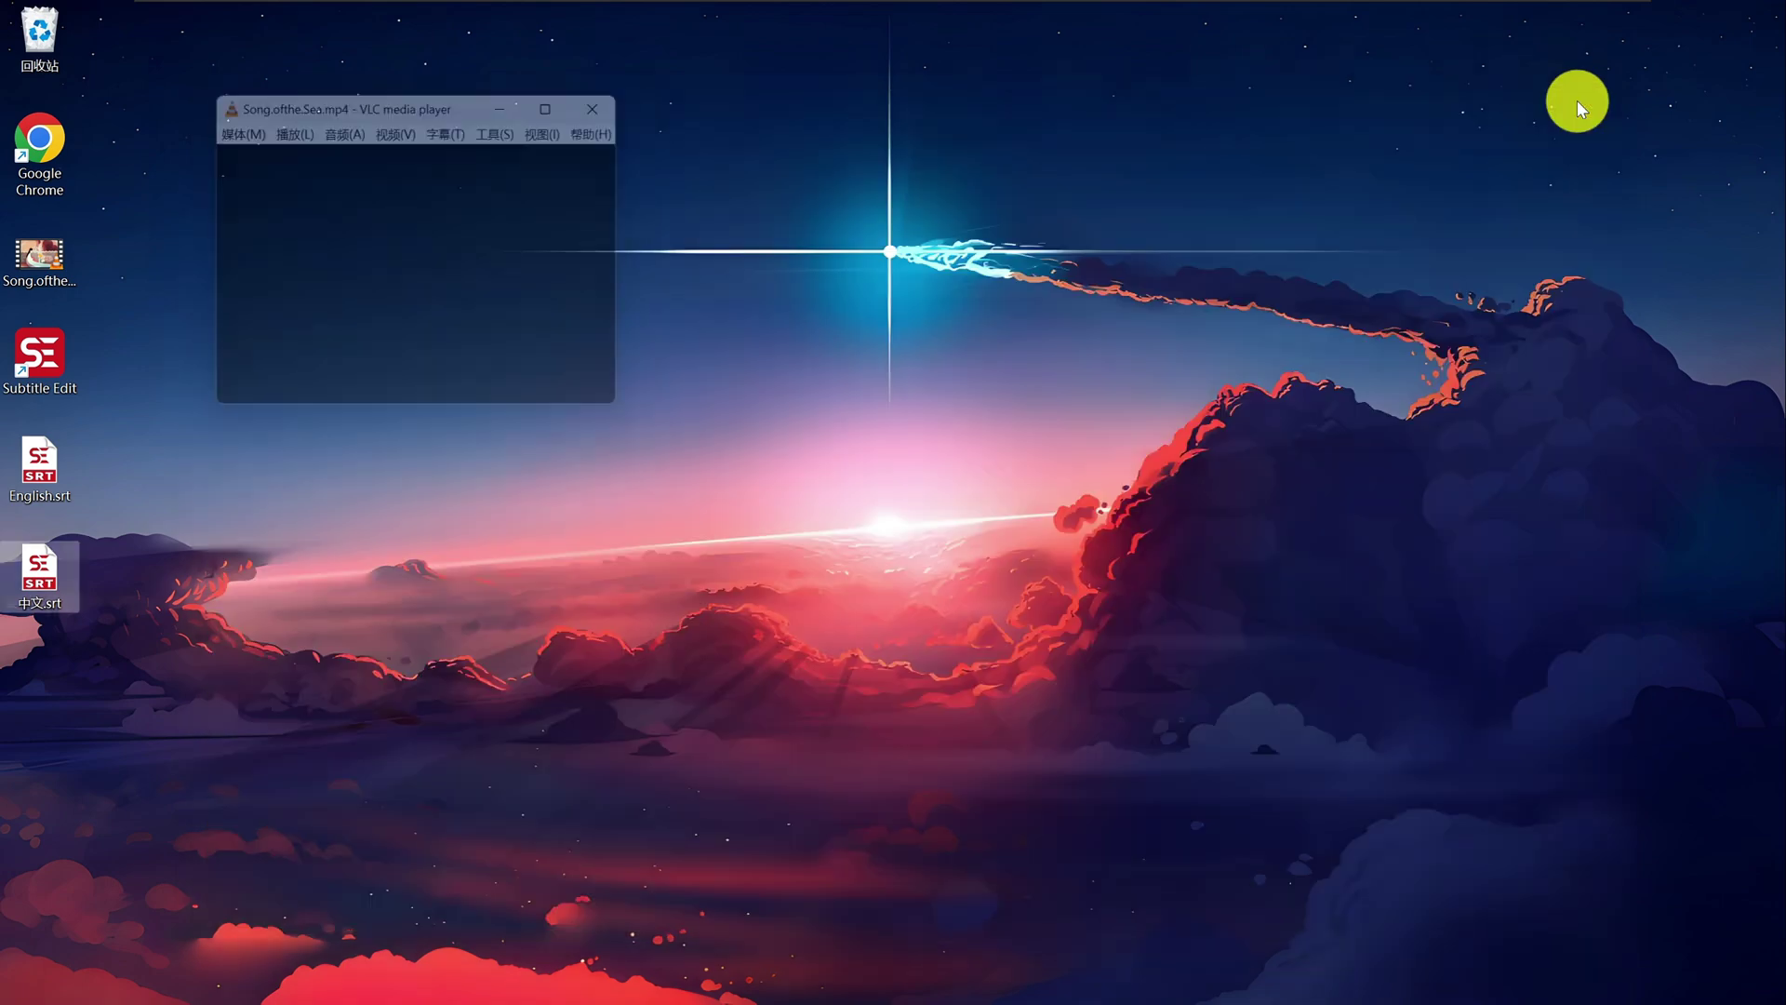
# Open Song.ofthe.Sea.mp4 in PotPlayer (64-bit) and move its window clear of the desktop subtitle files
pyautogui.rightClick(34, 258)
pyautogui.moveTo(167, 368)
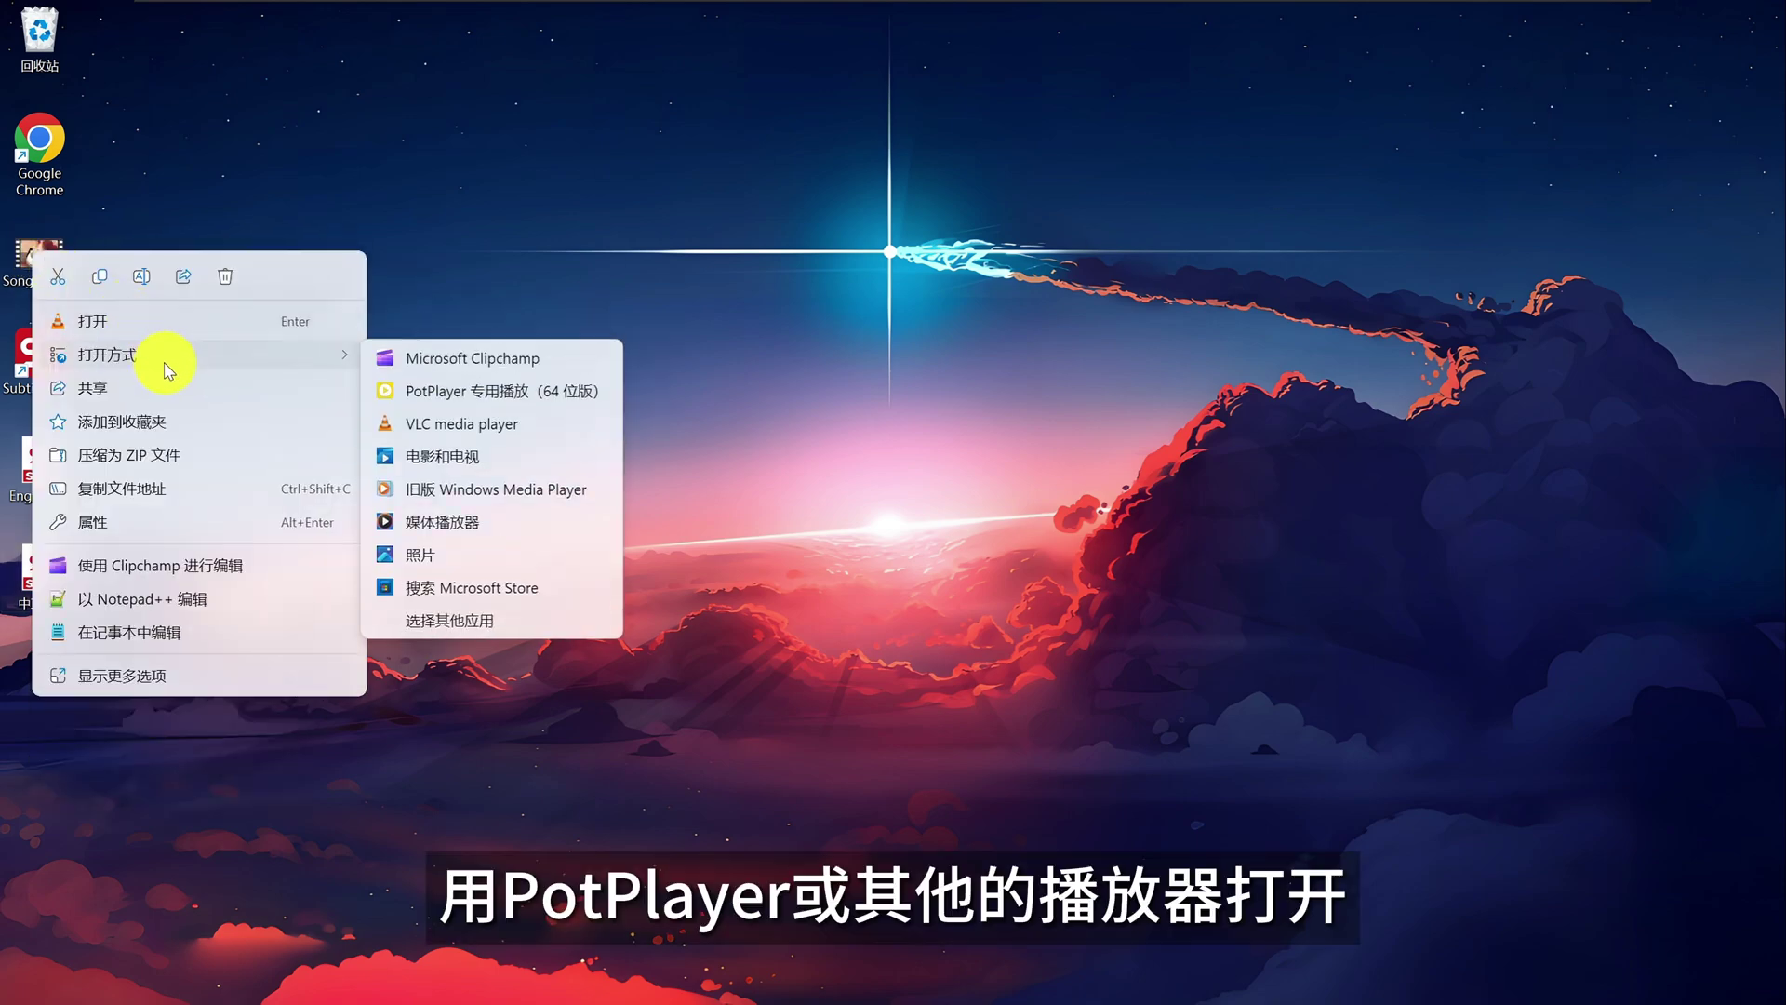
pyautogui.click(414, 391)
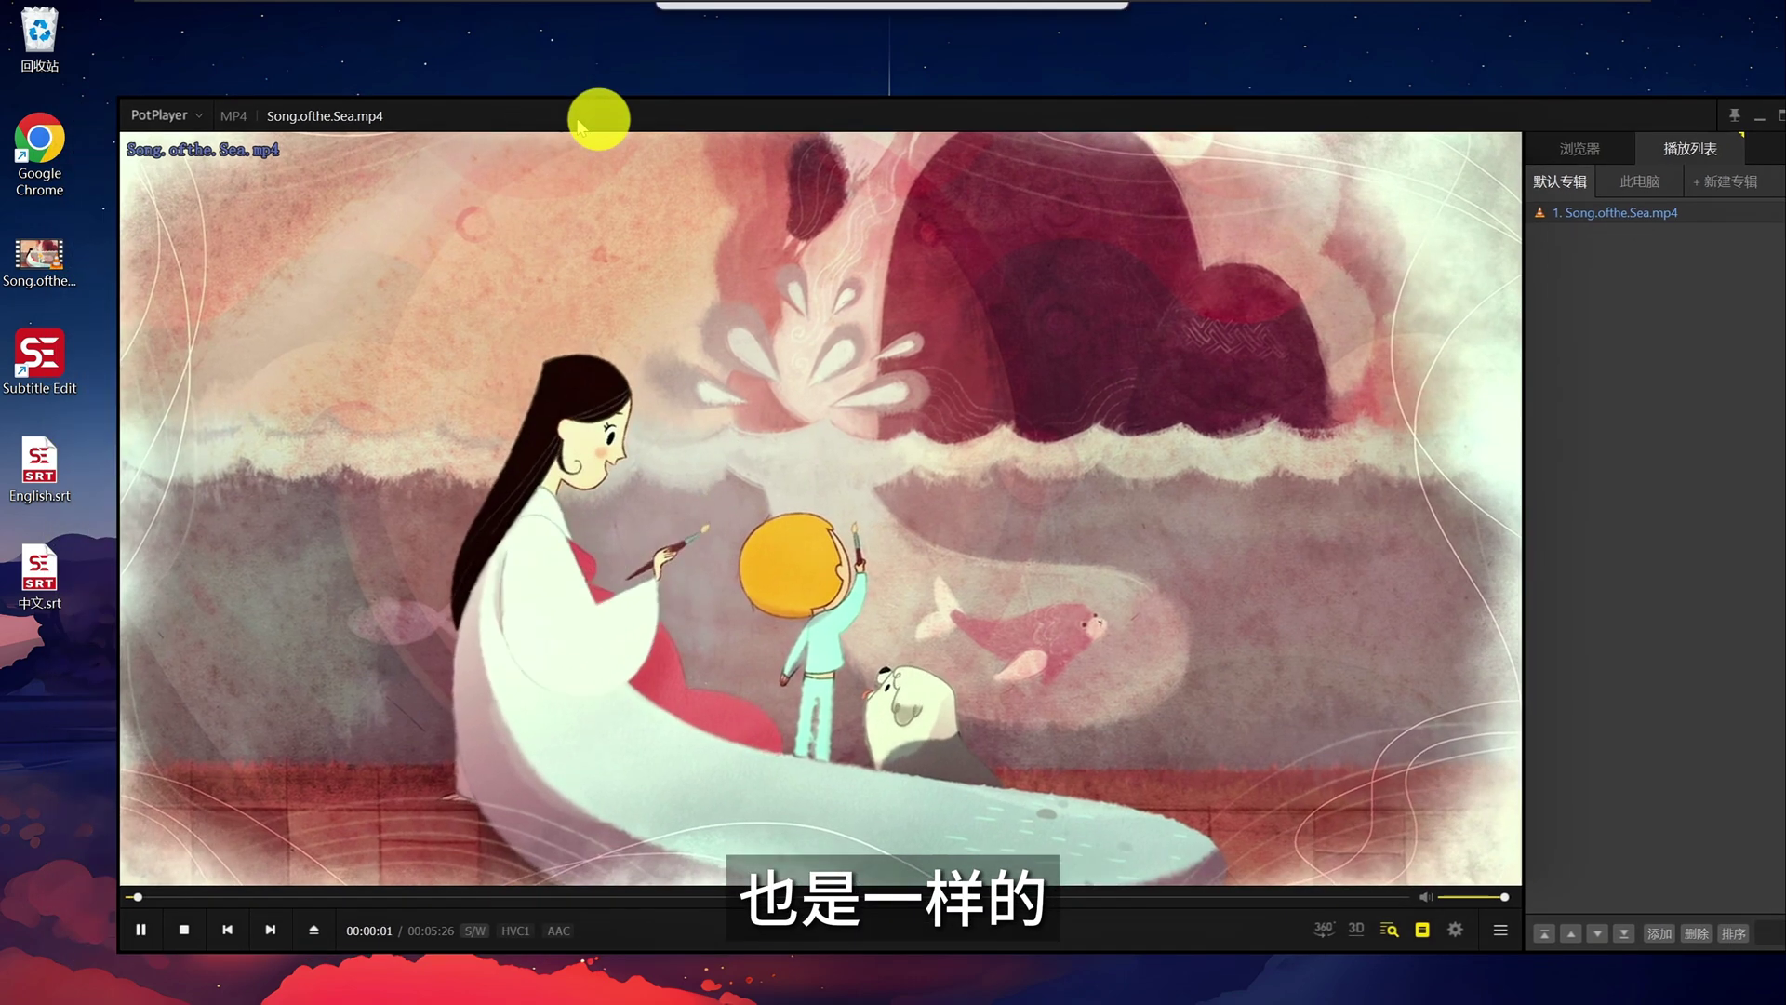
pyautogui.moveTo(579, 126); pyautogui.dragTo(627, 128)
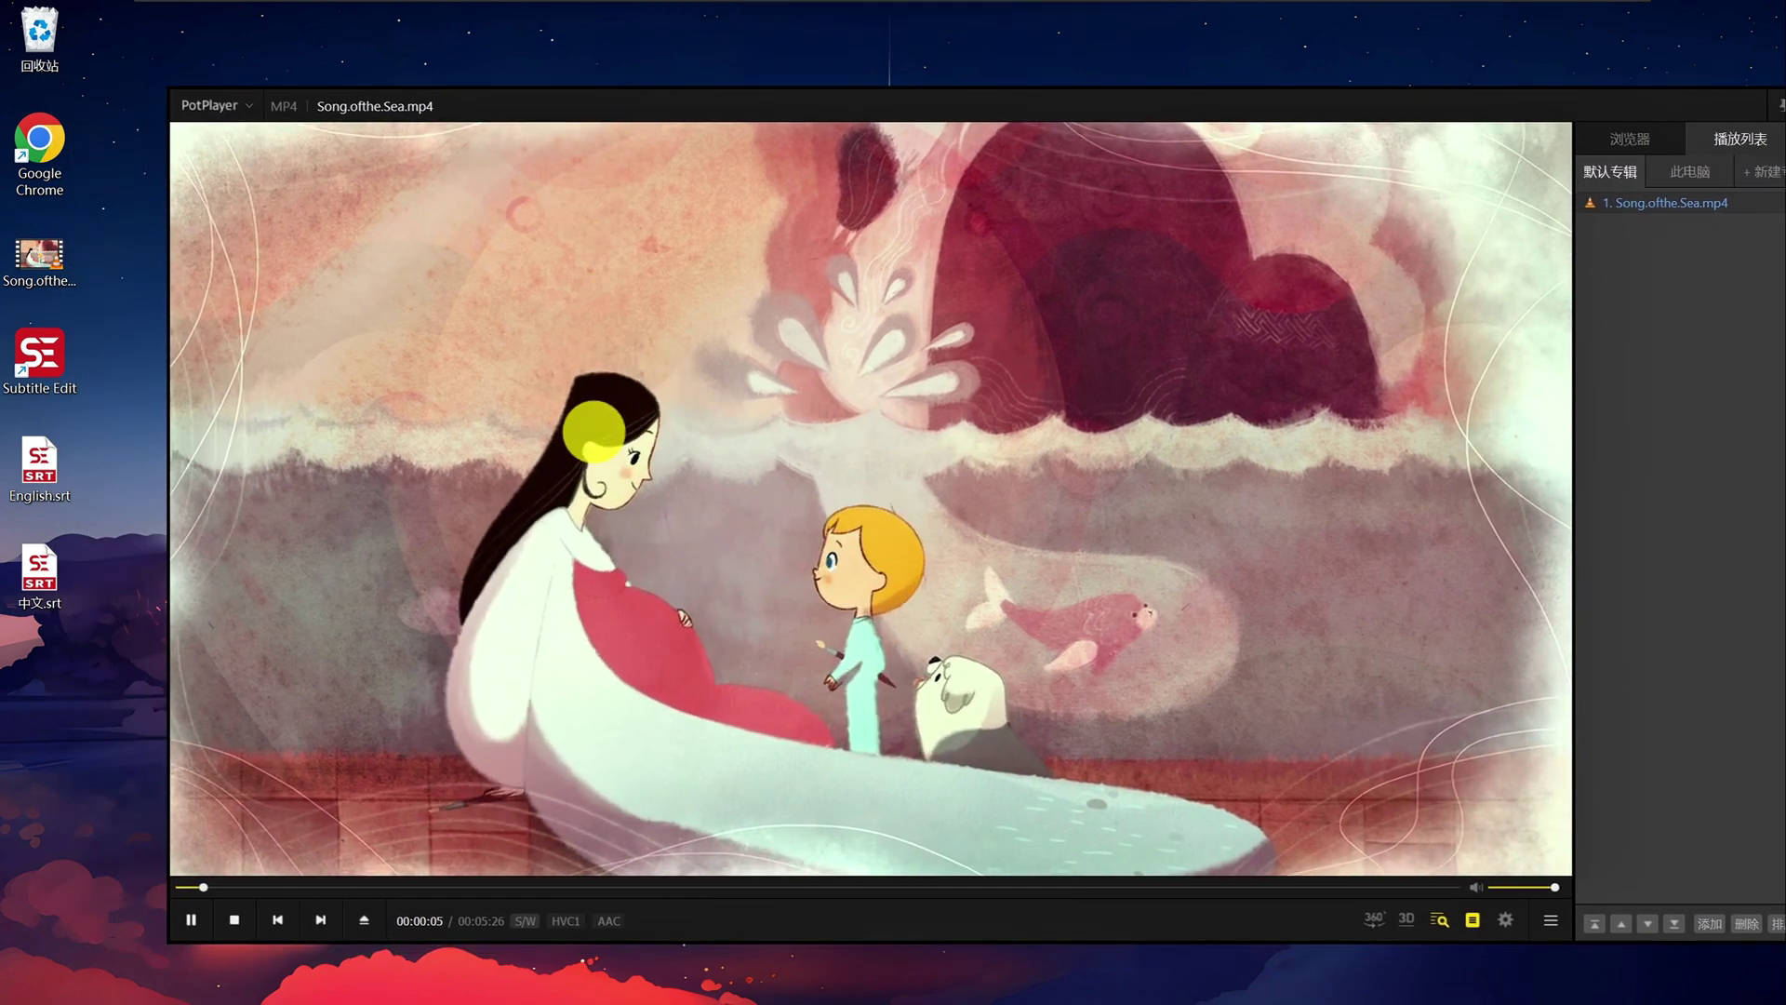
# Load English.srt into the PotPlayer video, skip ahead to check the subtitles, and load 中文.srt
pyautogui.moveTo(25, 472); pyautogui.dragTo(563, 547)
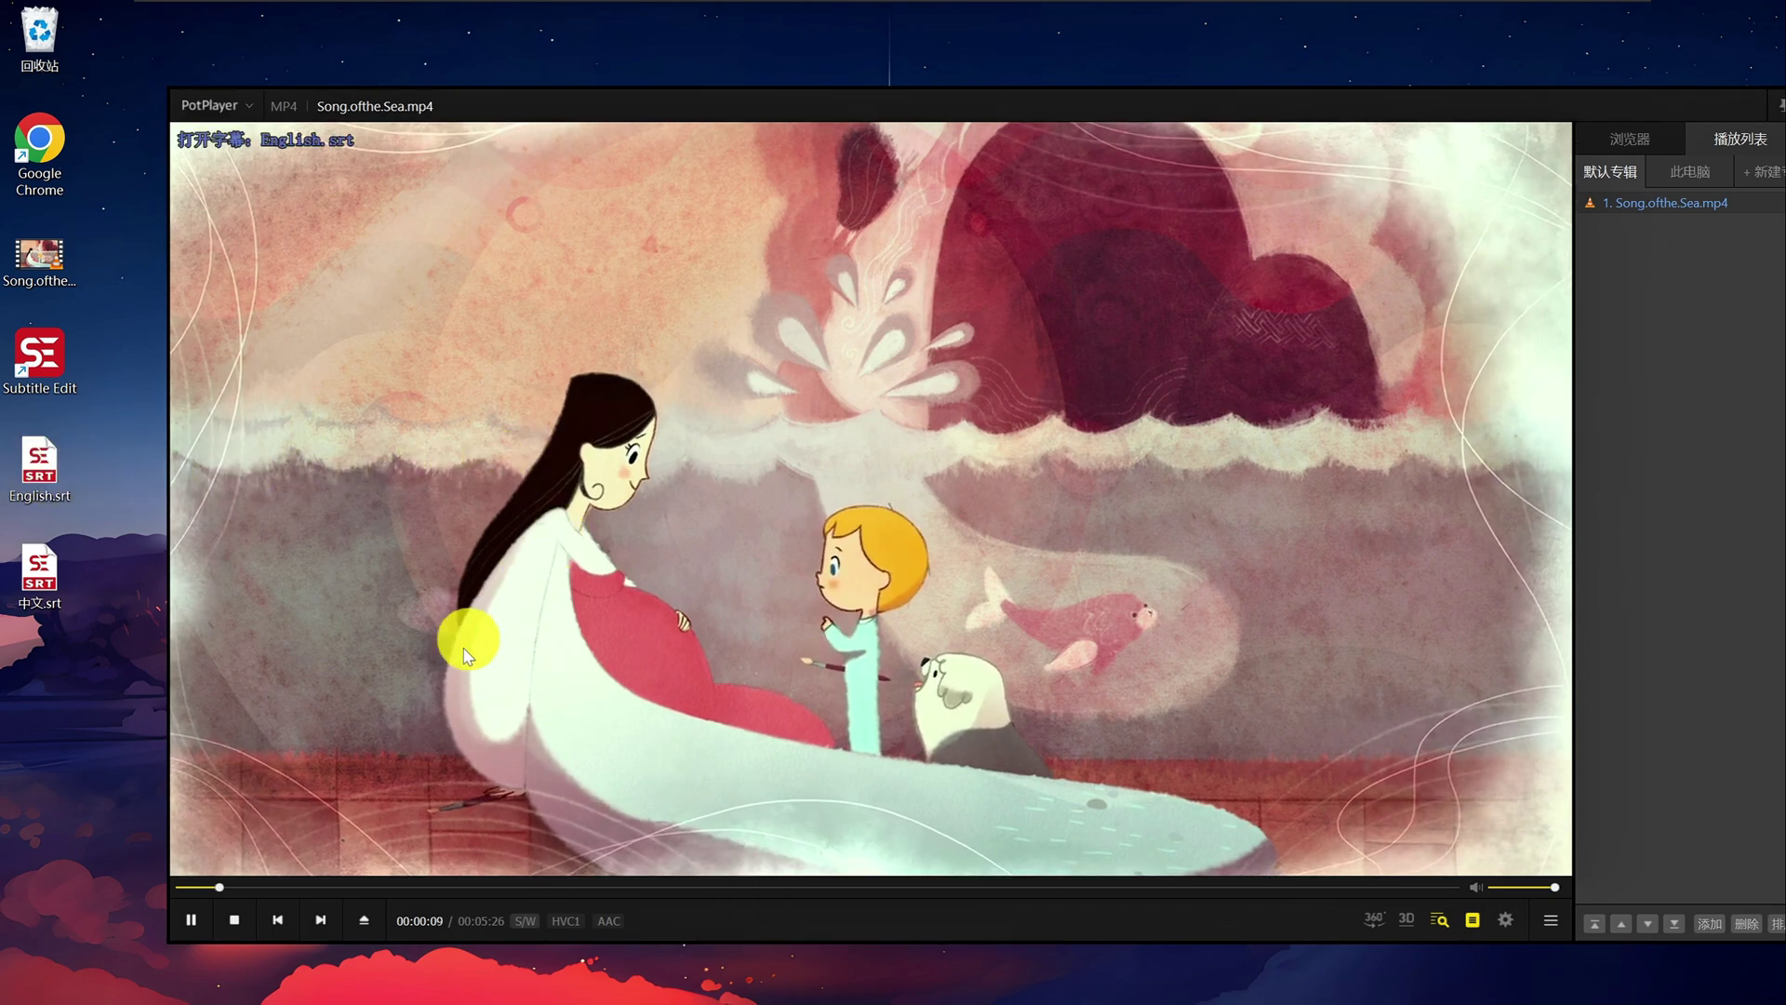
pyautogui.click(380, 884)
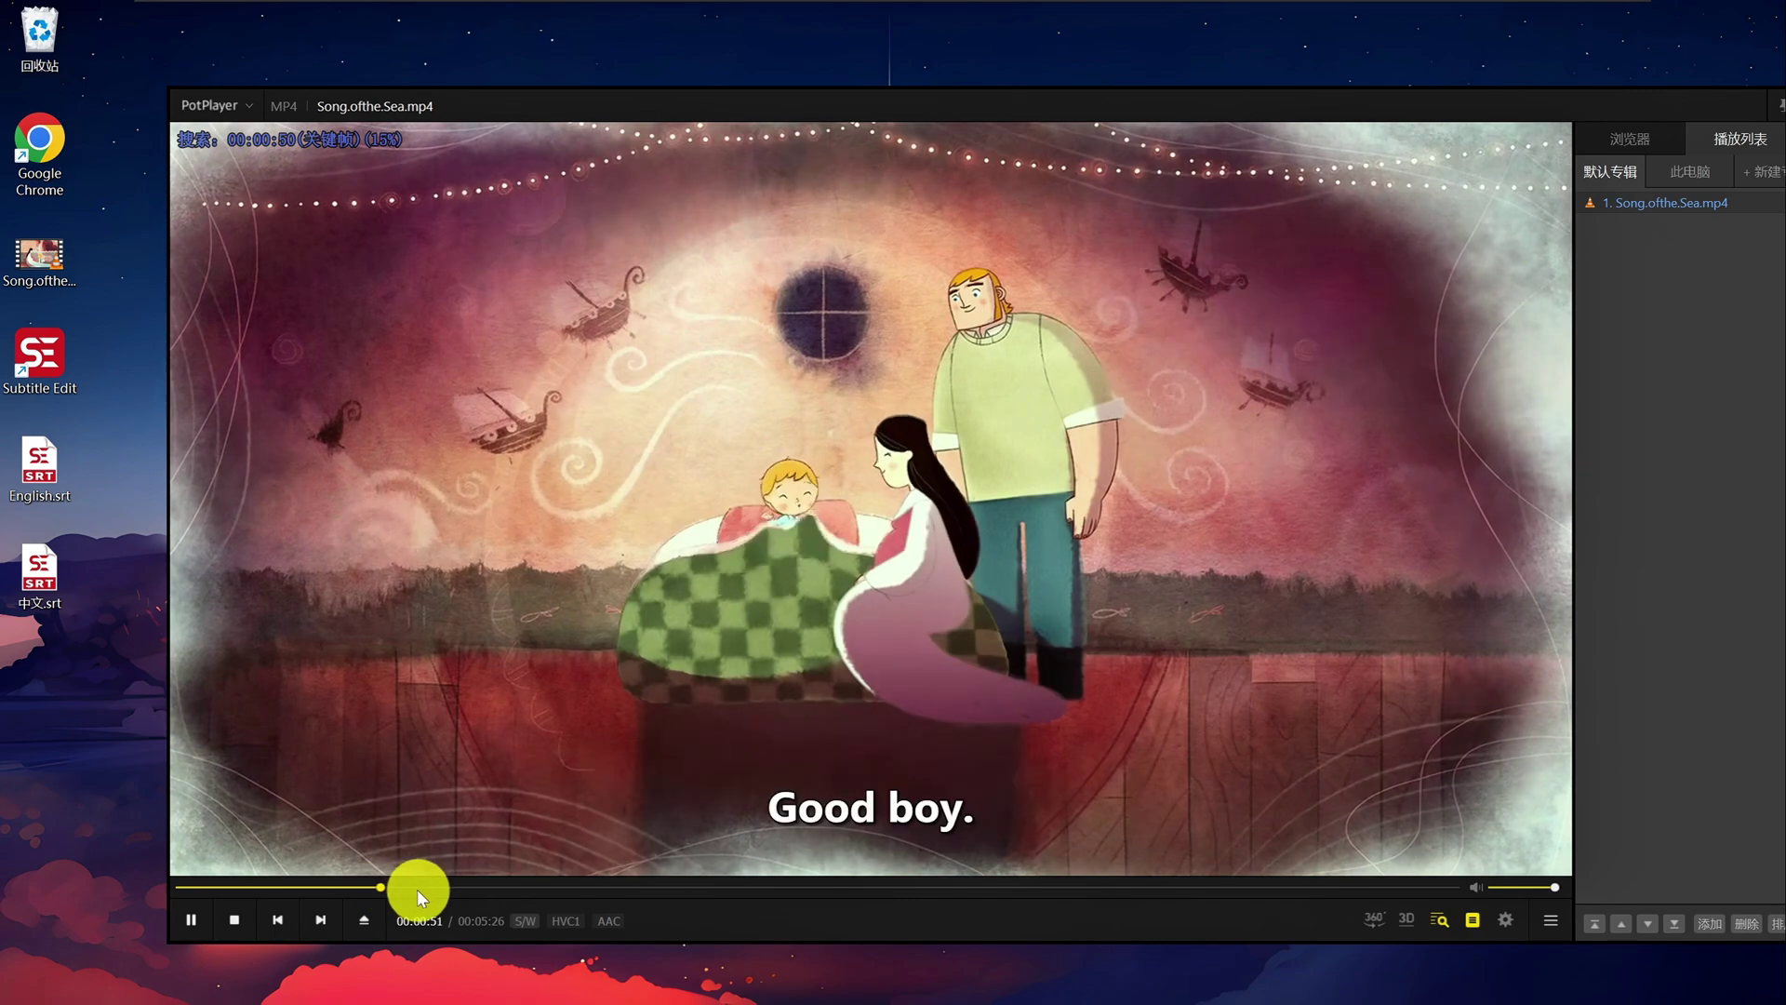
pyautogui.click(417, 890)
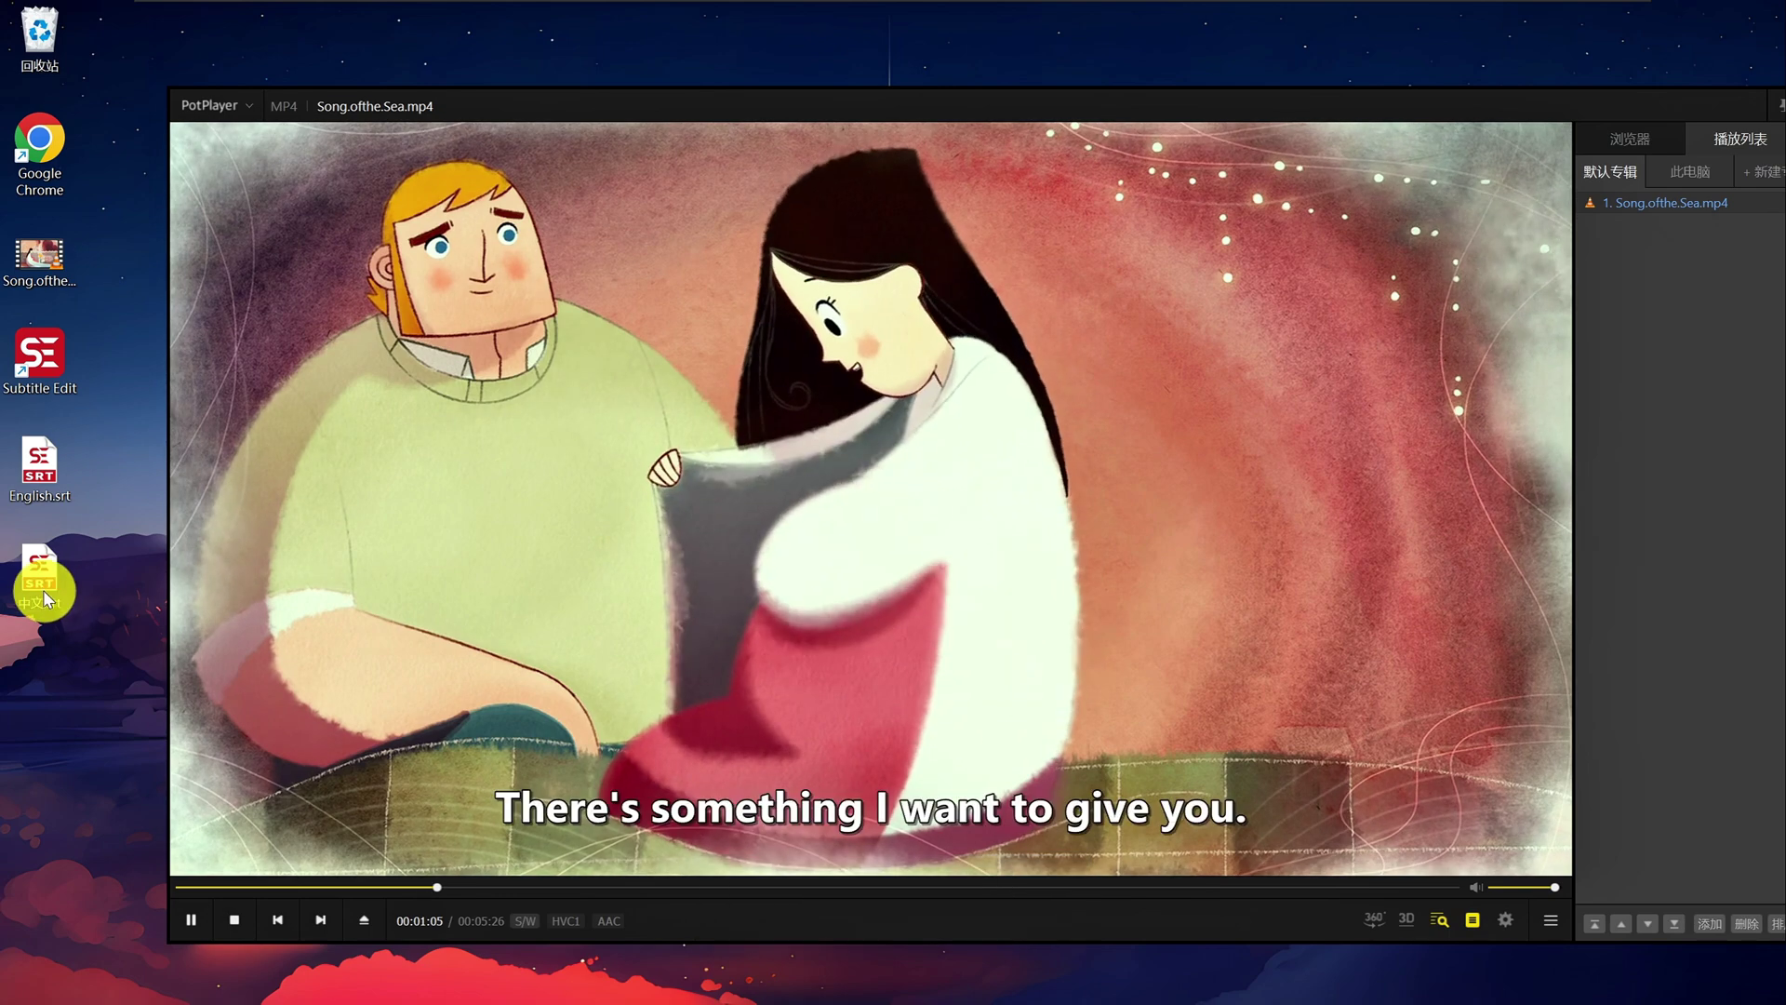
pyautogui.moveTo(40, 590); pyautogui.dragTo(620, 633)
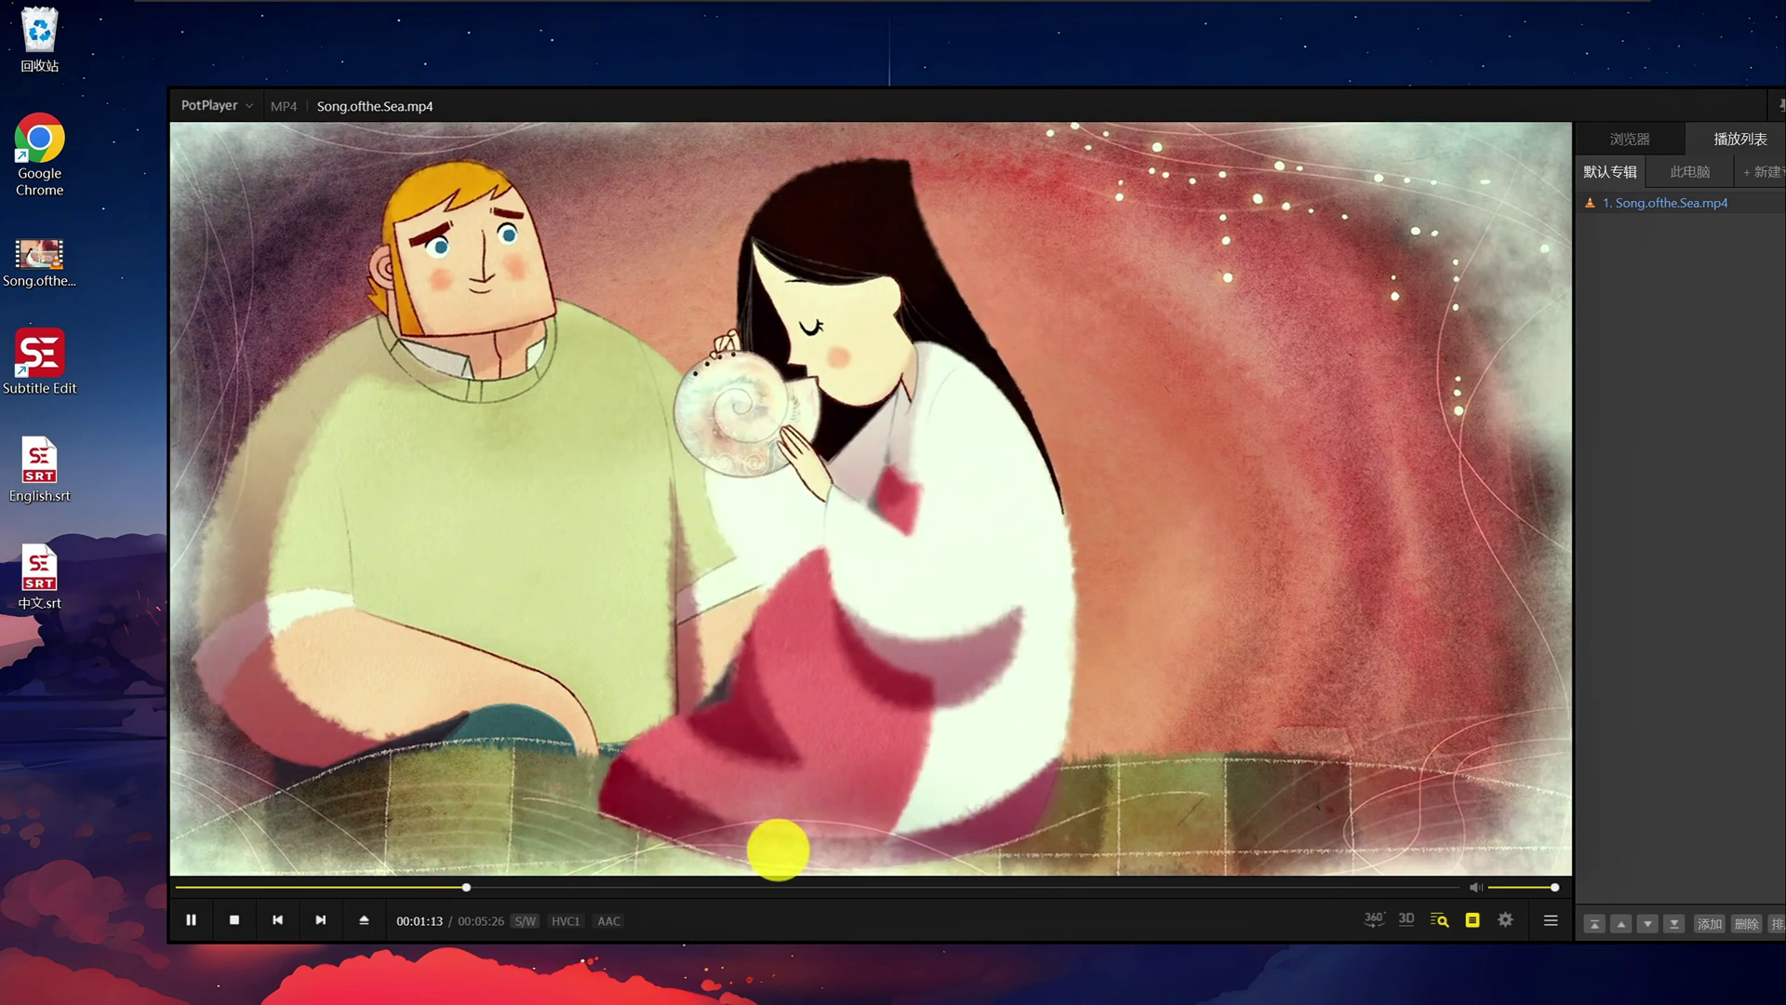